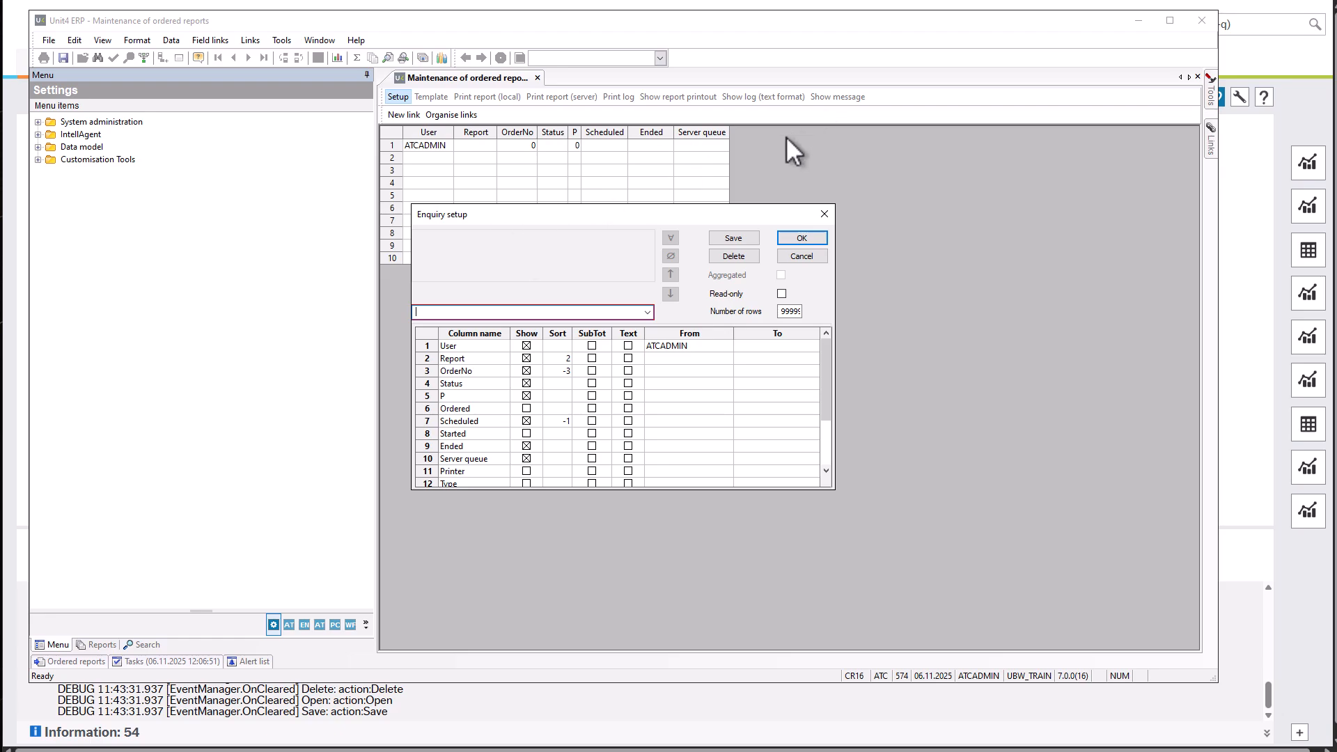
Add the Variant column to the ordered reports enquiry, load the reports and check the Variant value of the first GL07 report
{"action": "left_click_drag", "start_coordinate": [824, 364], "coordinate": [836, 466]}
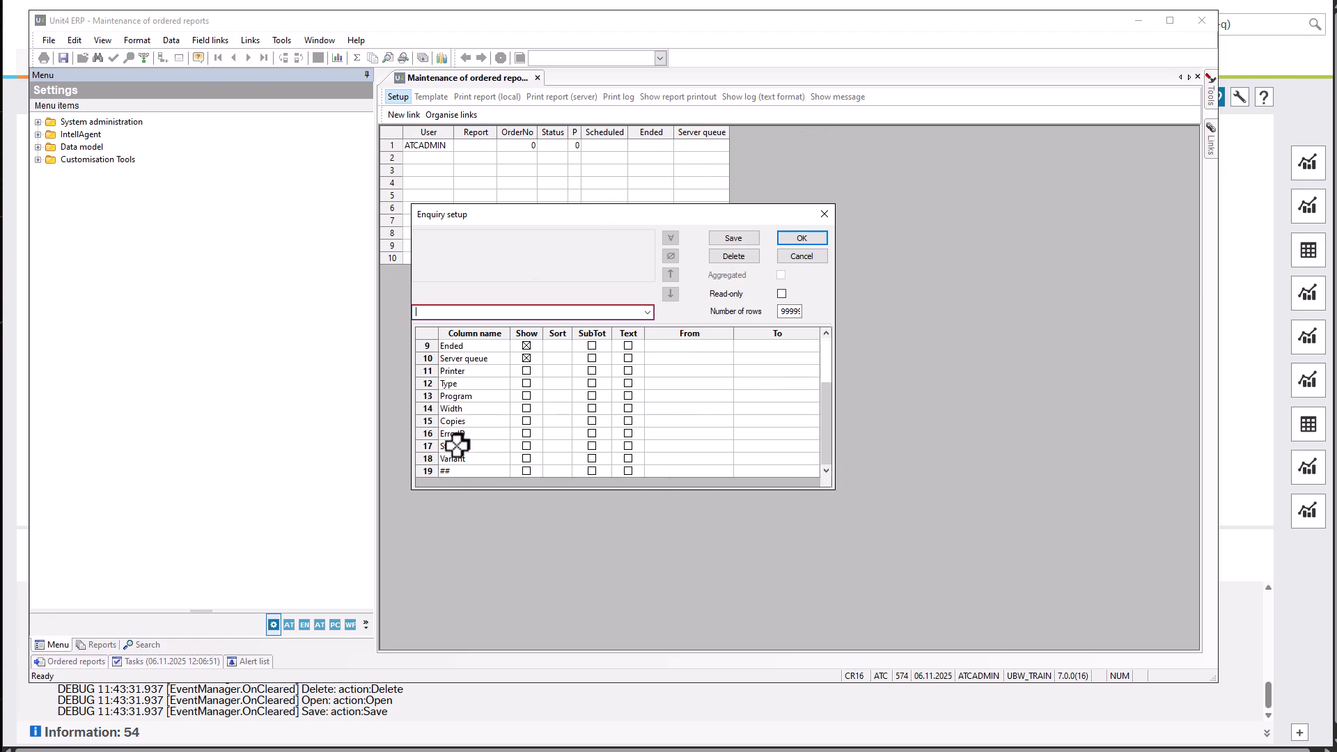
{"action": "left_click", "coordinate": [526, 458]}
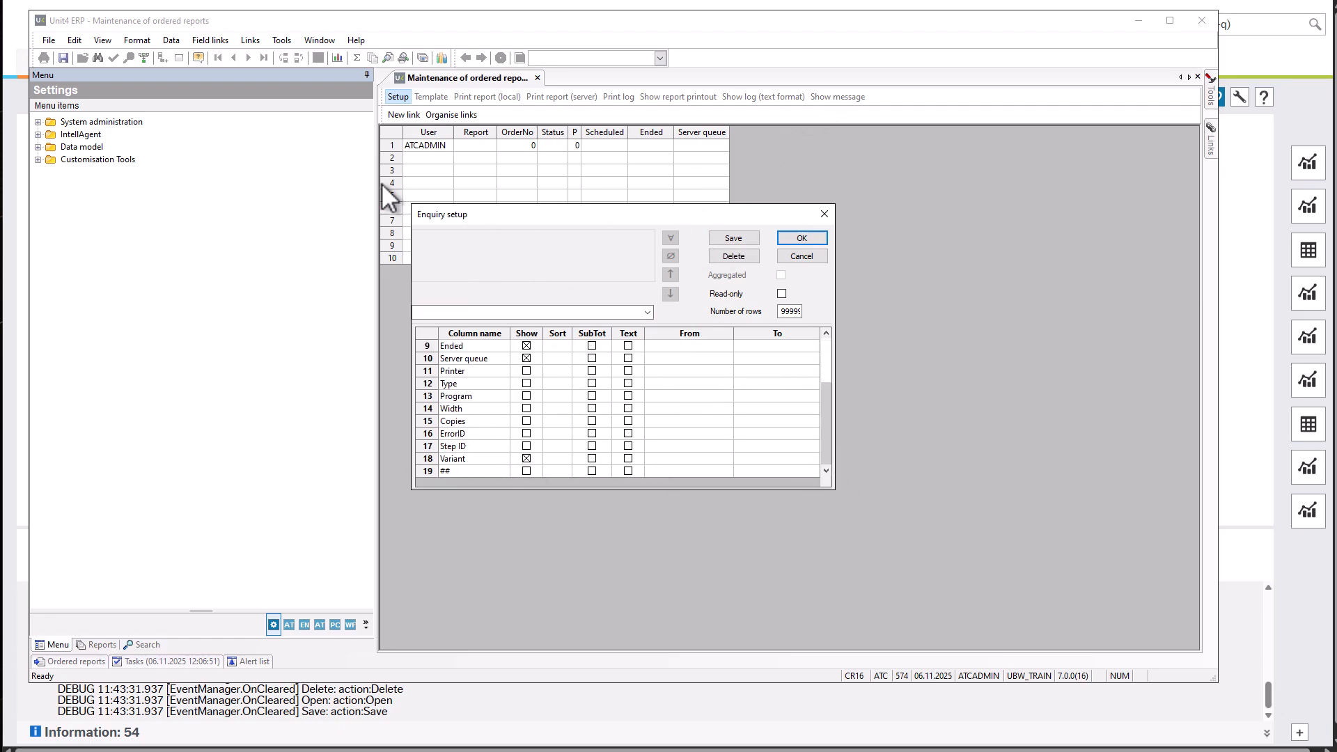
{"action": "left_click", "coordinate": [820, 235]}
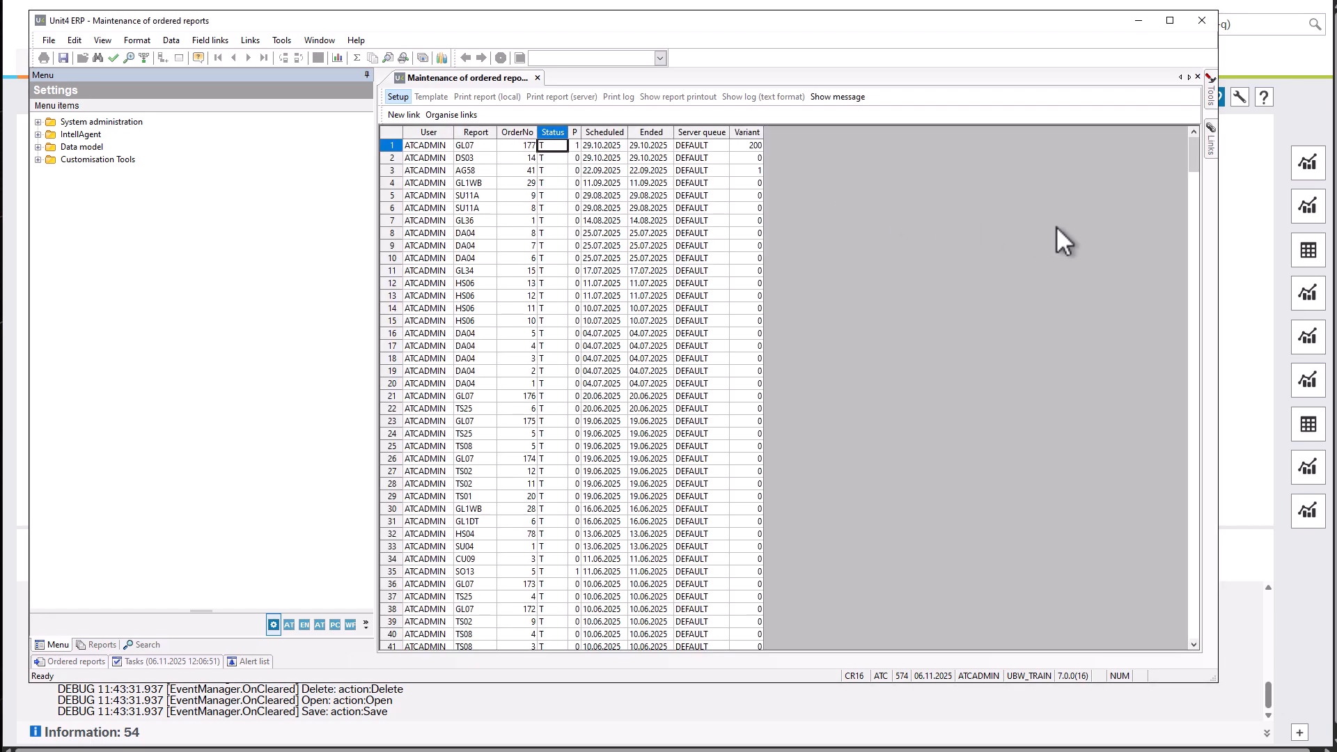
{"action": "left_click", "coordinate": [393, 97]}
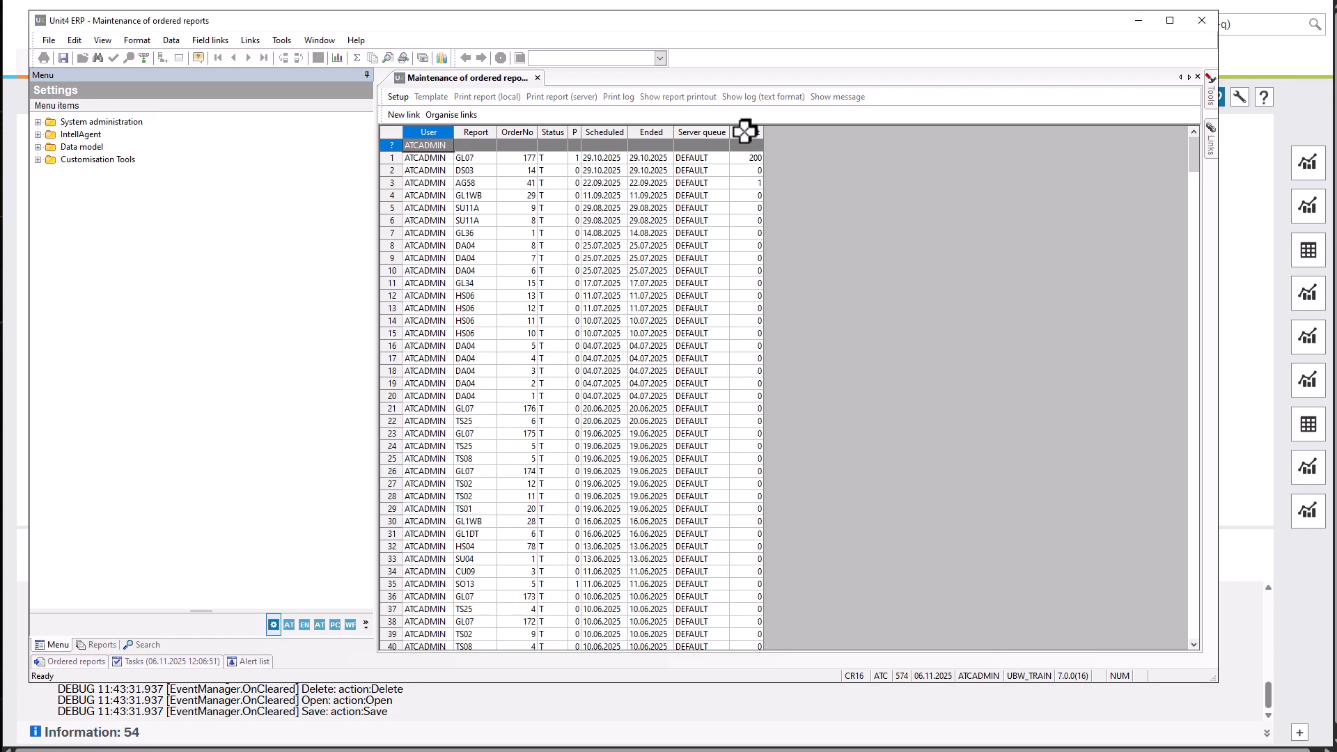
{"action": "left_click", "coordinate": [754, 157]}
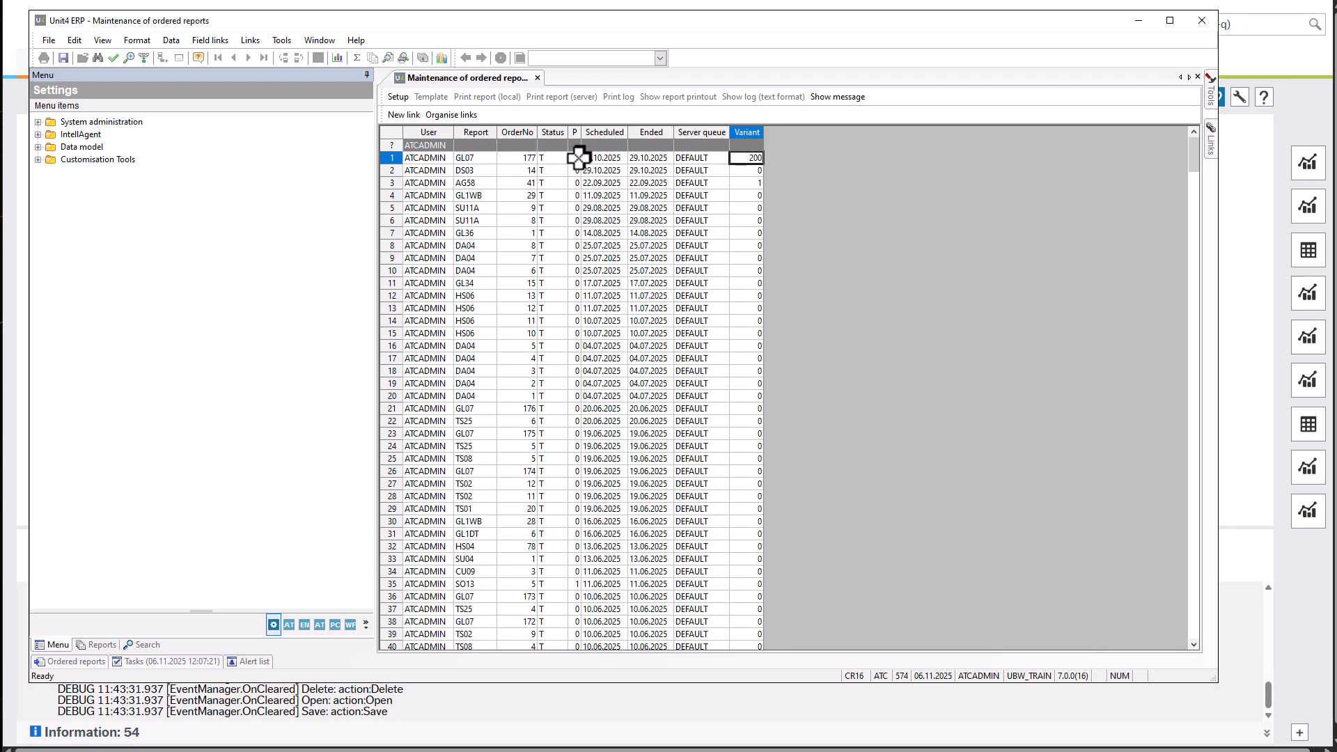
Switch to the Unit4 ERP web client and examine all window elements in the window options of Your ordered reports
{"action": "left_click", "coordinate": [22, 14]}
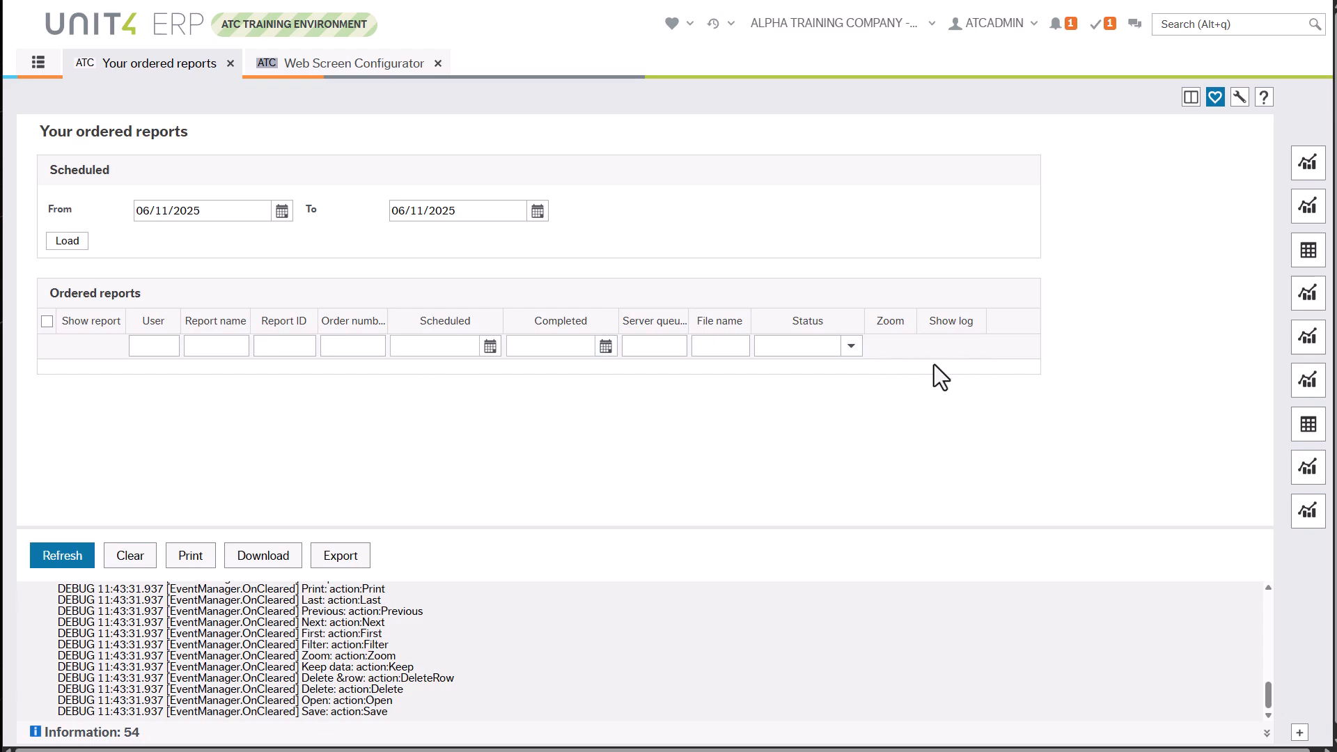
{"action": "left_click", "coordinate": [1240, 98]}
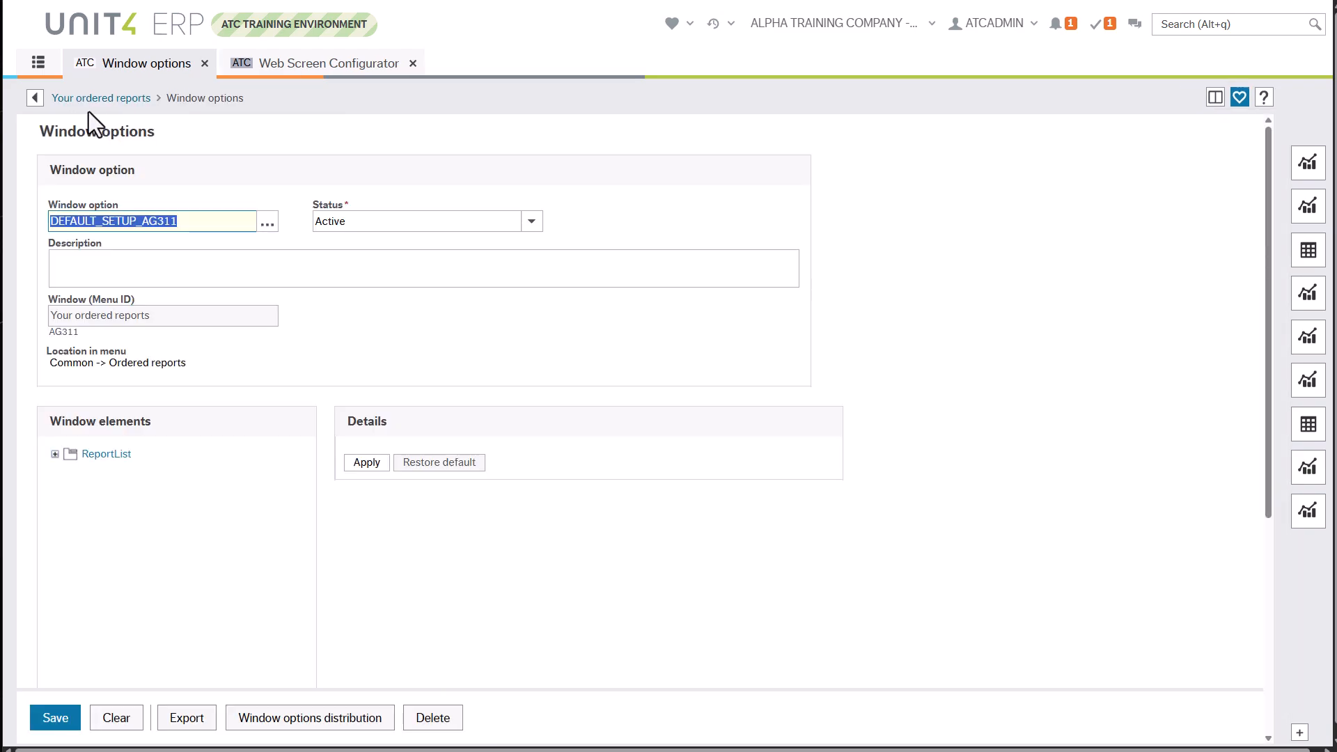
{"action": "scroll", "coordinate": [318, 365], "scroll_direction": "down", "scroll_amount": 3}
{"action": "scroll", "coordinate": [232, 557], "scroll_direction": "down", "scroll_amount": 2}
{"action": "left_click", "coordinate": [80, 641]}
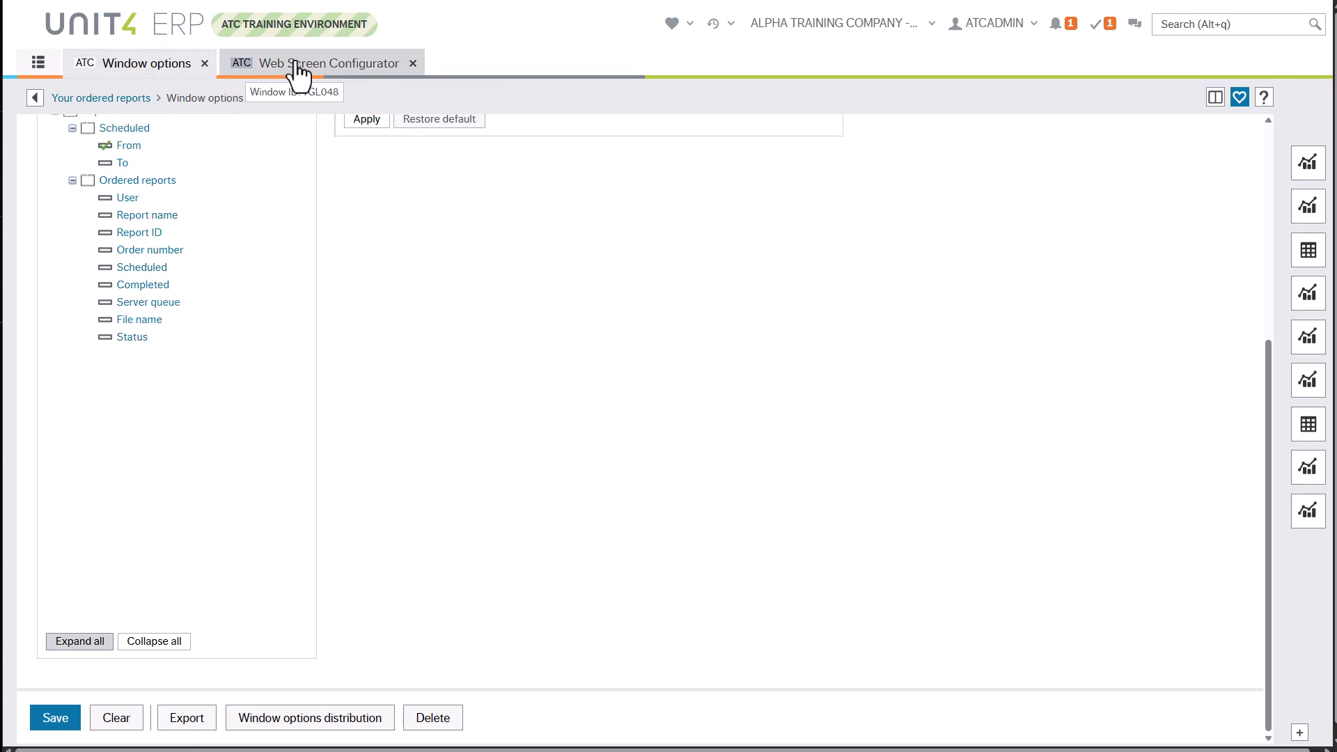
{"action": "left_click", "coordinate": [107, 103]}
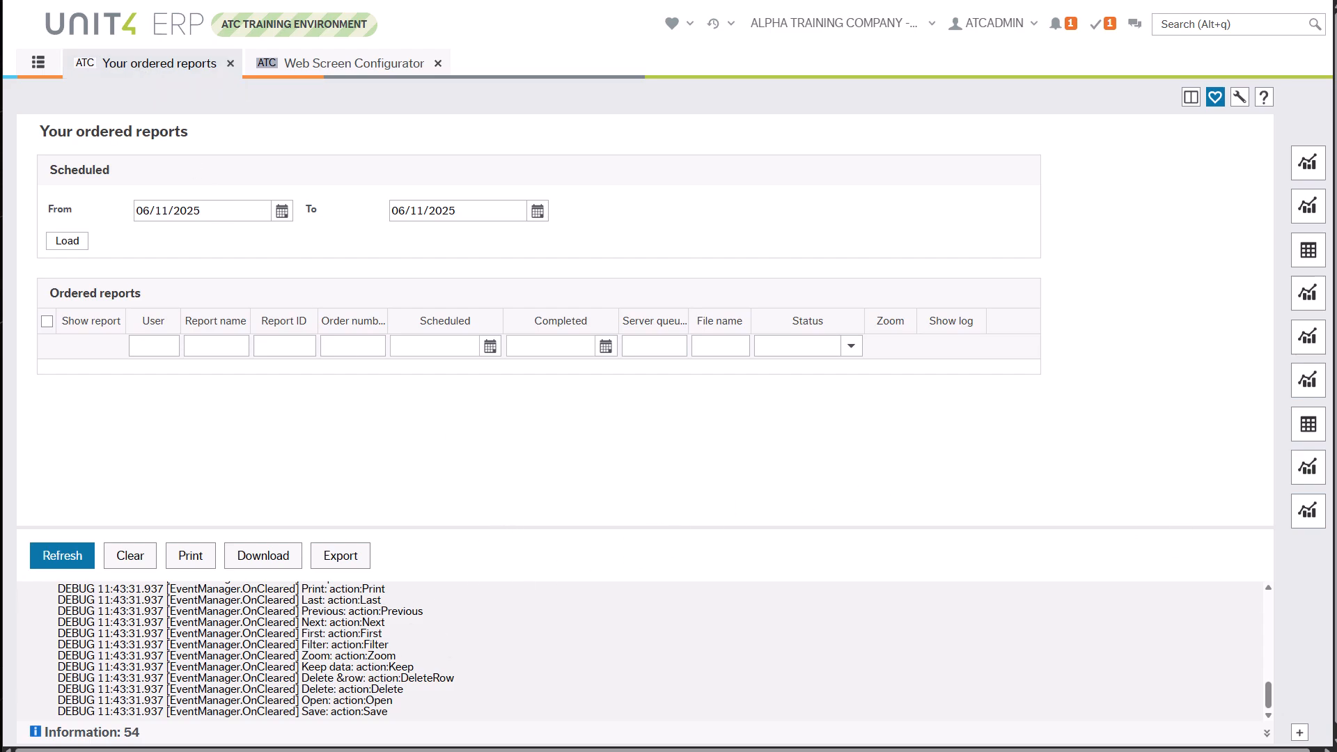
Switch to Your Ordered Reports.xlsx and examine the Data section name and its field lines in the debug log
{"action": "key", "text": "alt+Tab"}
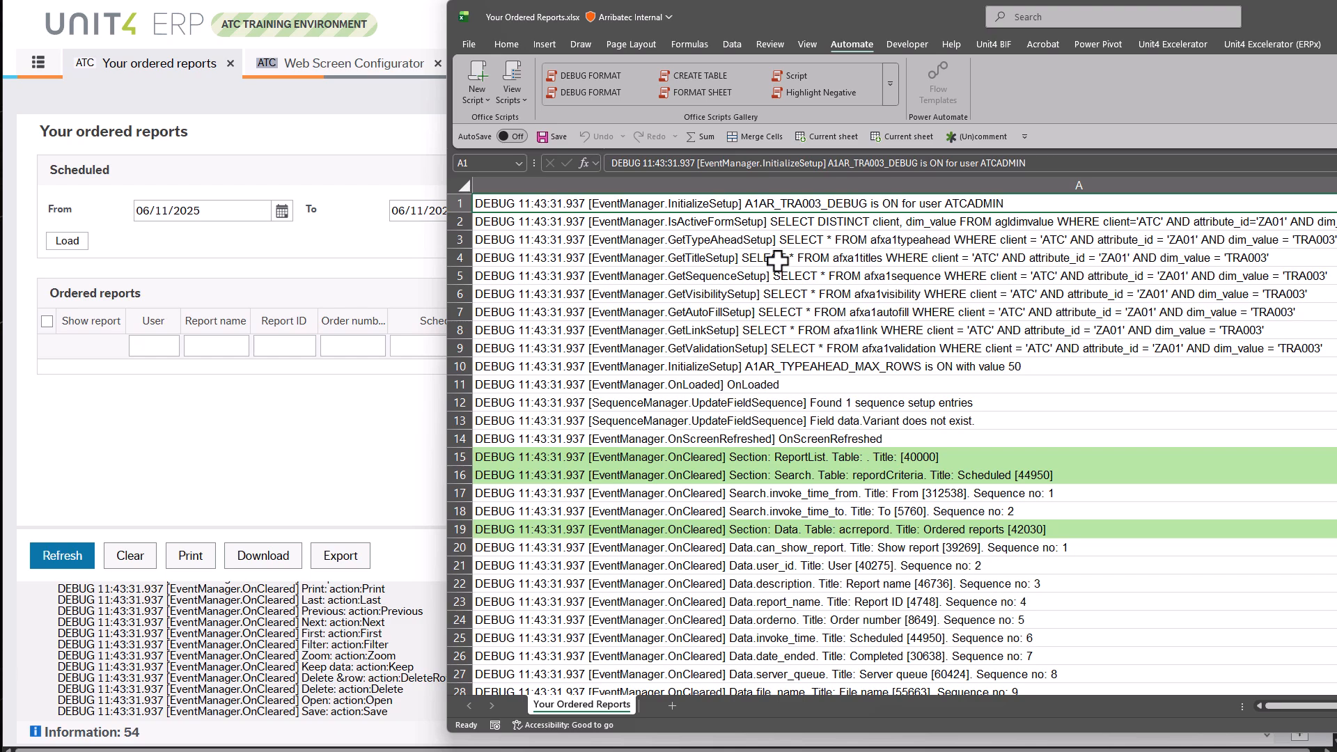
{"action": "scroll", "coordinate": [972, 324], "scroll_direction": "down", "scroll_amount": 3}
{"action": "left_click", "coordinate": [764, 352]}
{"action": "double_click", "coordinate": [792, 352]}
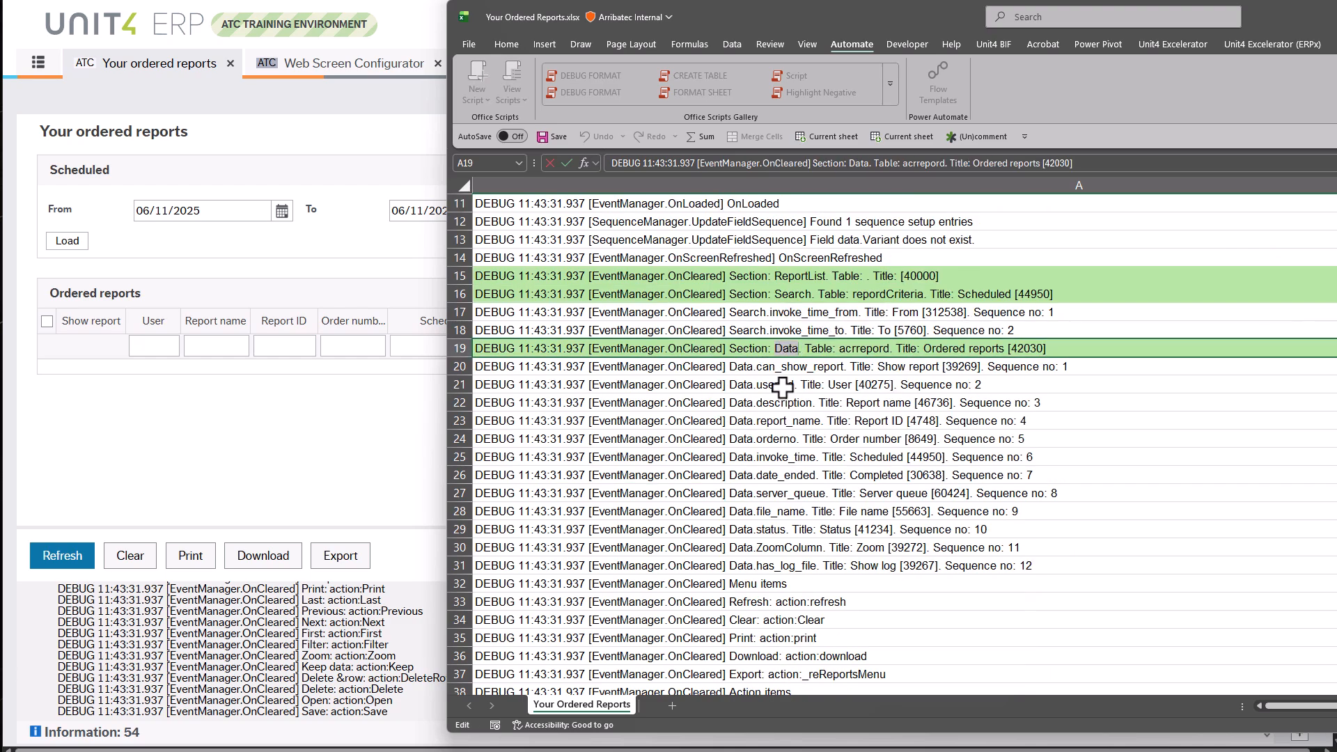
{"action": "left_click_drag", "start_coordinate": [767, 367], "coordinate": [799, 529]}
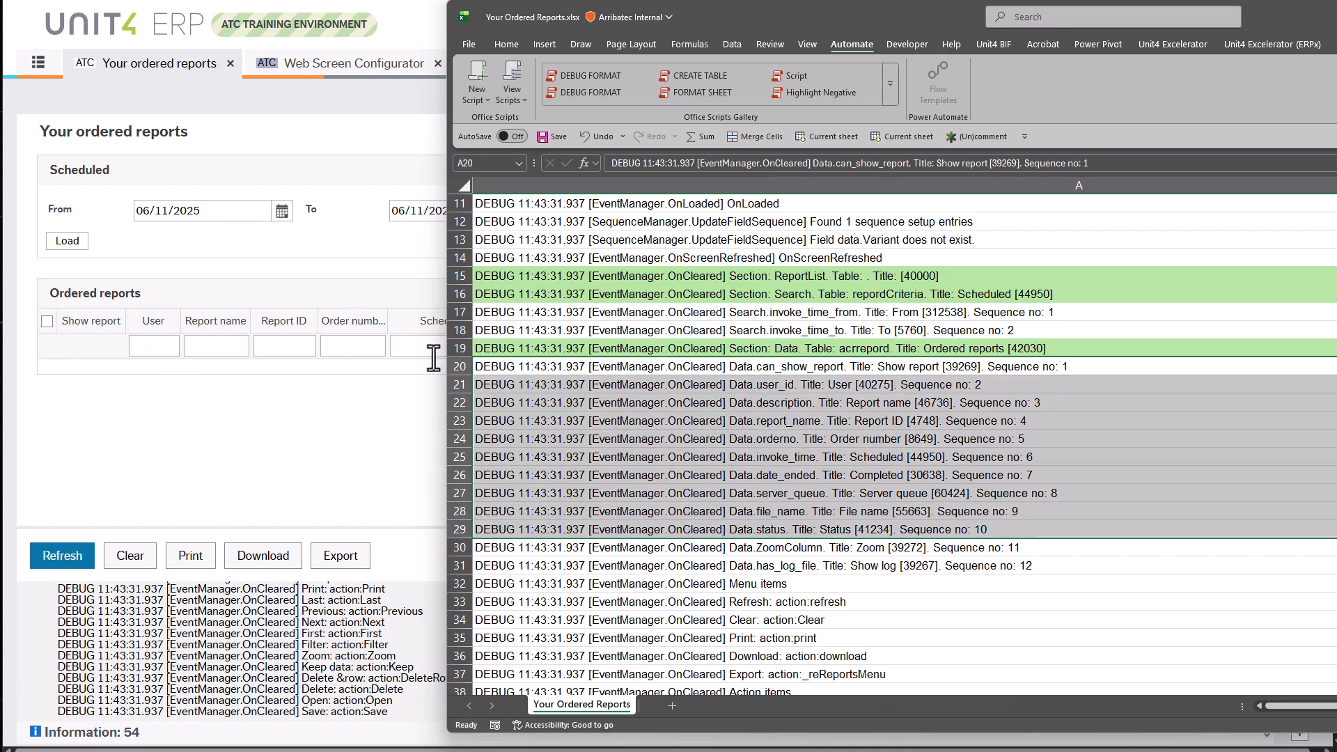
{"action": "left_click", "coordinate": [758, 372]}
Highlight the table name acrrepord in the debug line of the Ordered reports section
{"action": "left_click", "coordinate": [832, 349]}
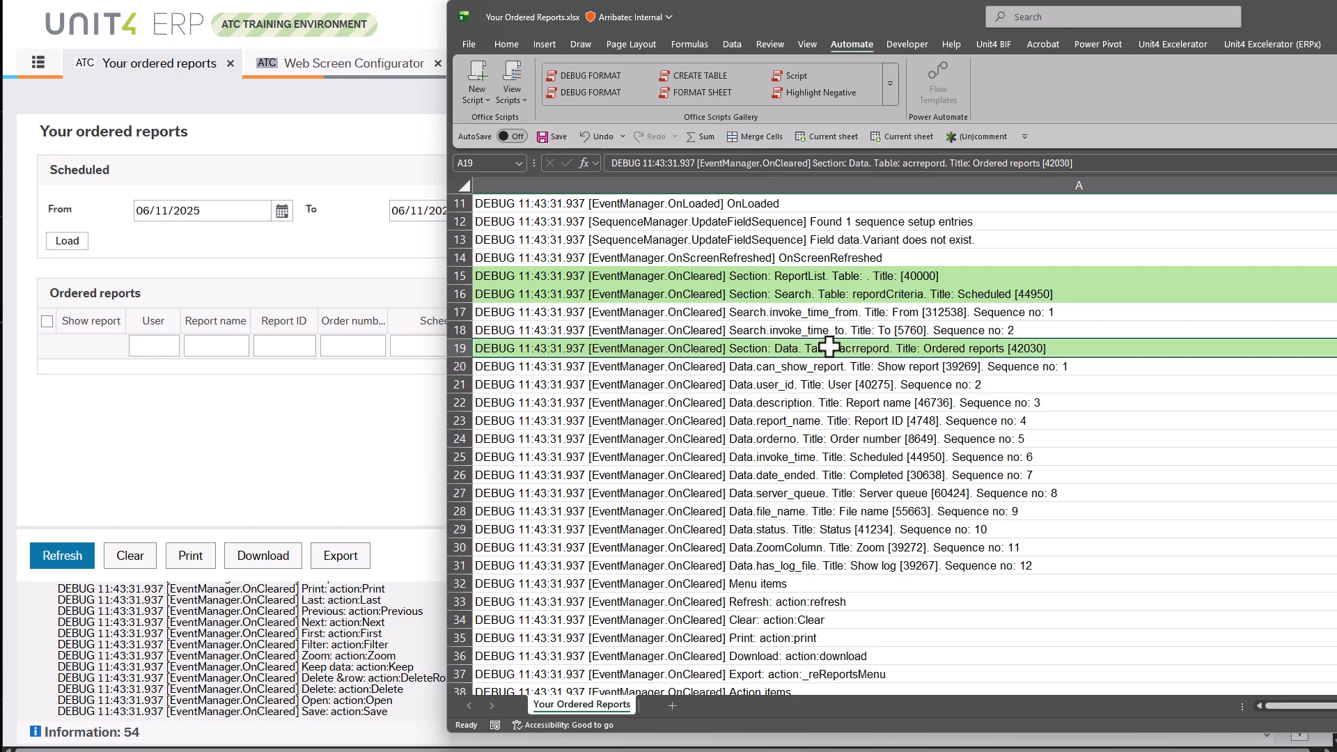
{"action": "double_click", "coordinate": [835, 349]}
{"action": "left_click_drag", "start_coordinate": [840, 349], "coordinate": [889, 349]}
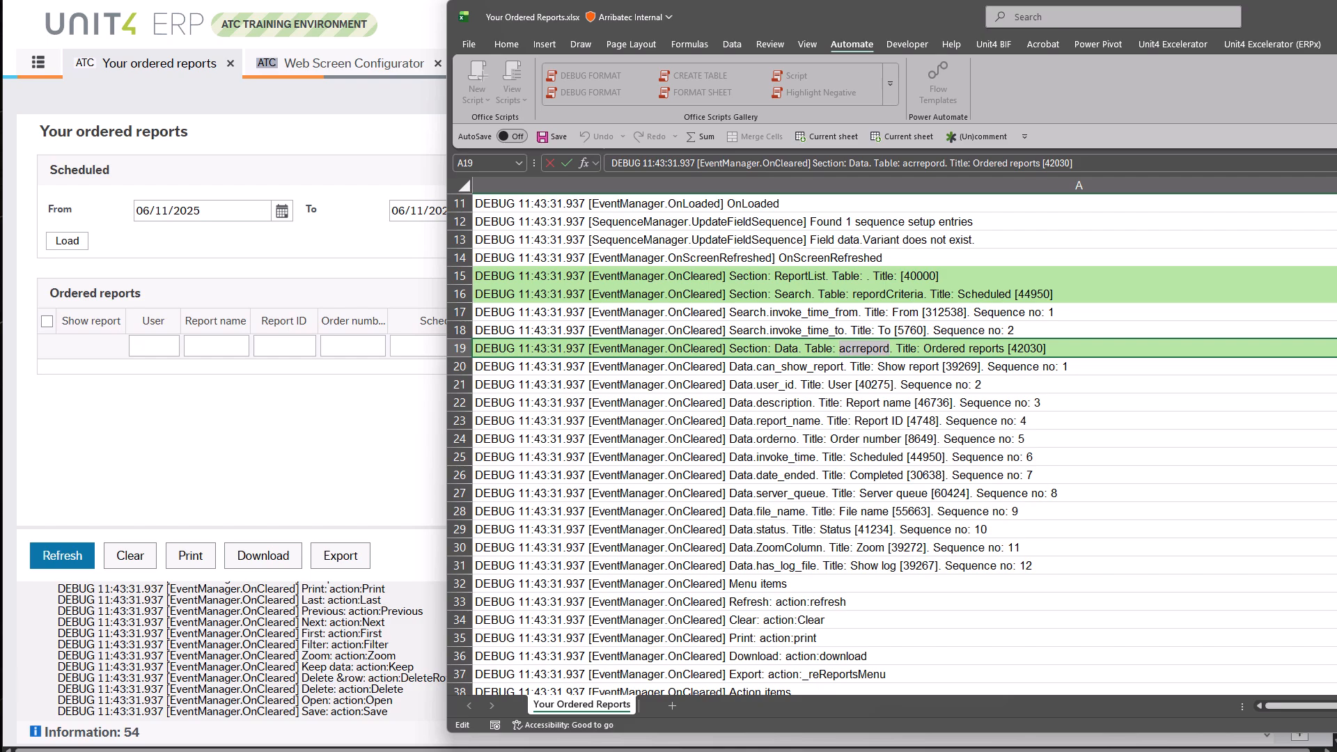
Switch to Unit4 Report Engine and run the Main query that selects the top 3 rows from acrrepord
{"action": "key", "text": "alt+Tab"}
{"action": "left_click_drag", "start_coordinate": [1148, 216], "coordinate": [899, 138]}
{"action": "left_click", "coordinate": [898, 337]}
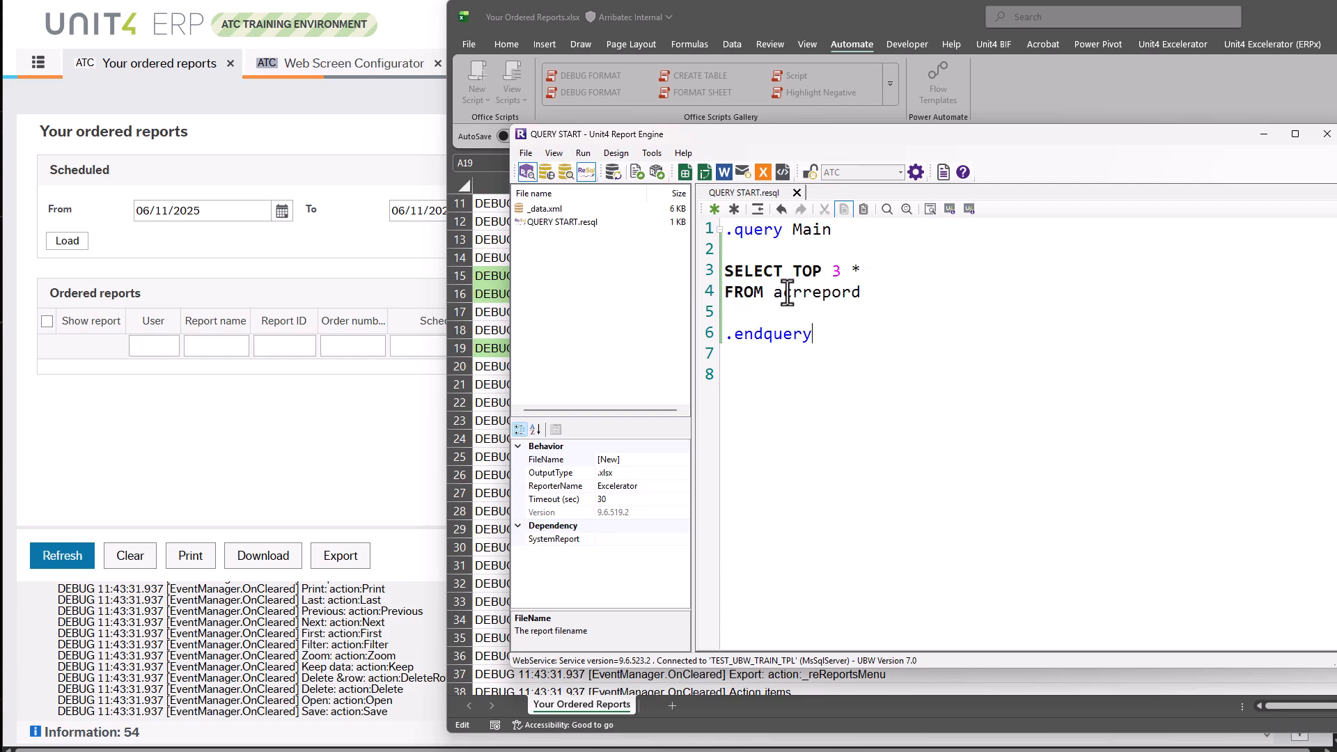
{"action": "left_click_drag", "start_coordinate": [775, 293], "coordinate": [863, 296]}
{"action": "left_click", "coordinate": [862, 296]}
{"action": "left_click", "coordinate": [614, 172]}
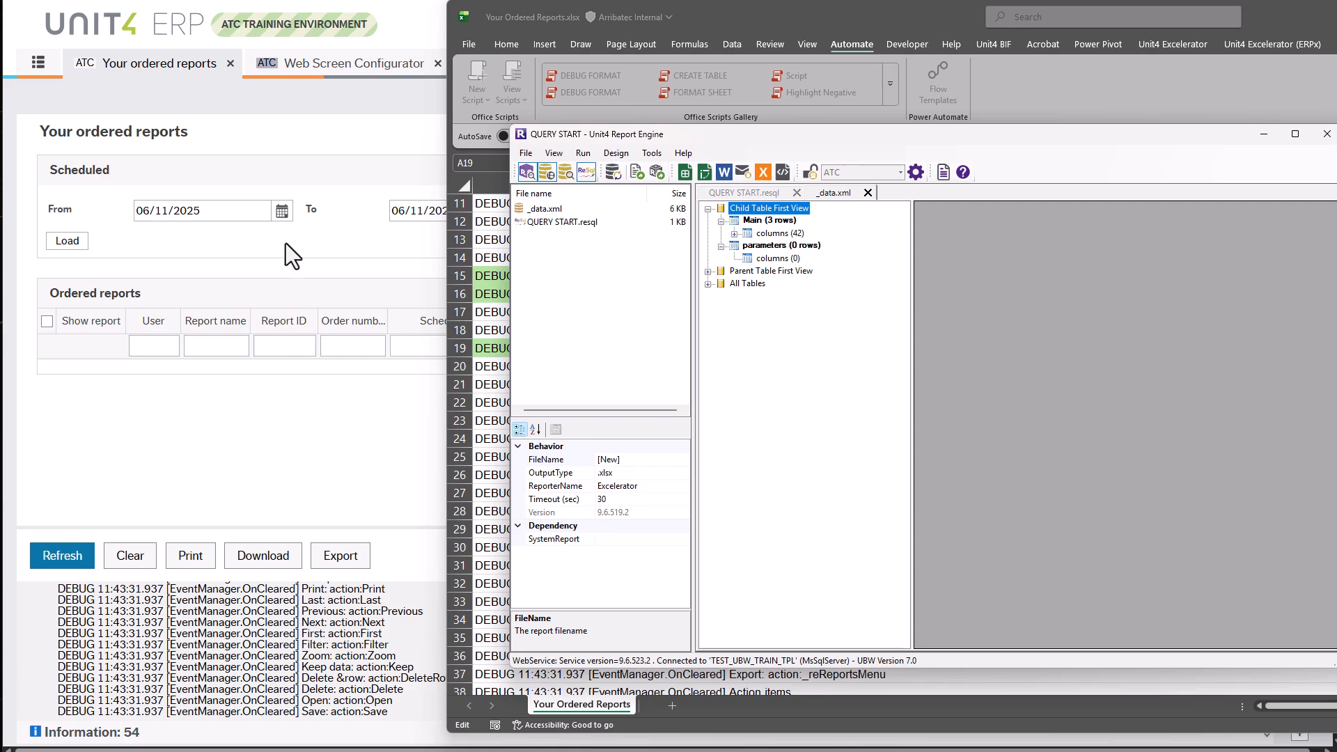
Display the Main query rows, enlarge the result grid and examine its columns for the variant field
{"action": "left_click", "coordinate": [780, 232]}
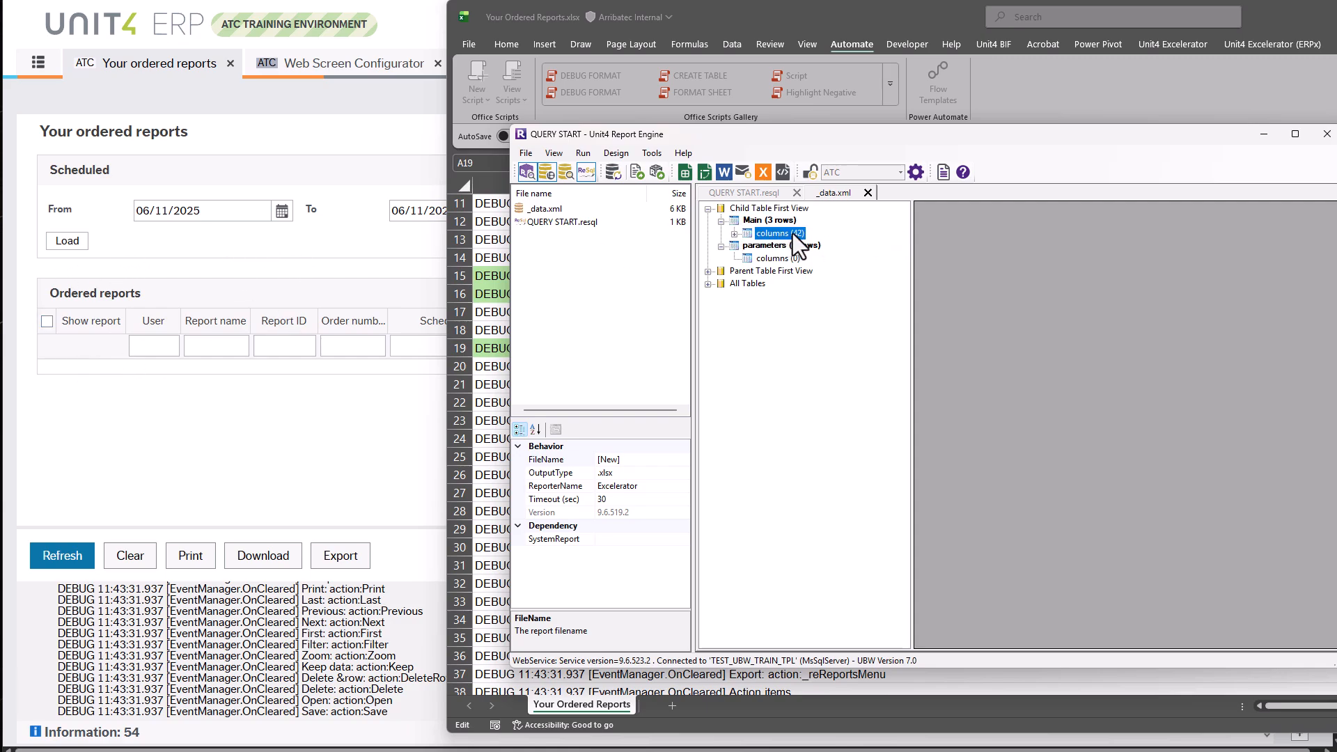
{"action": "double_click", "coordinate": [783, 218]}
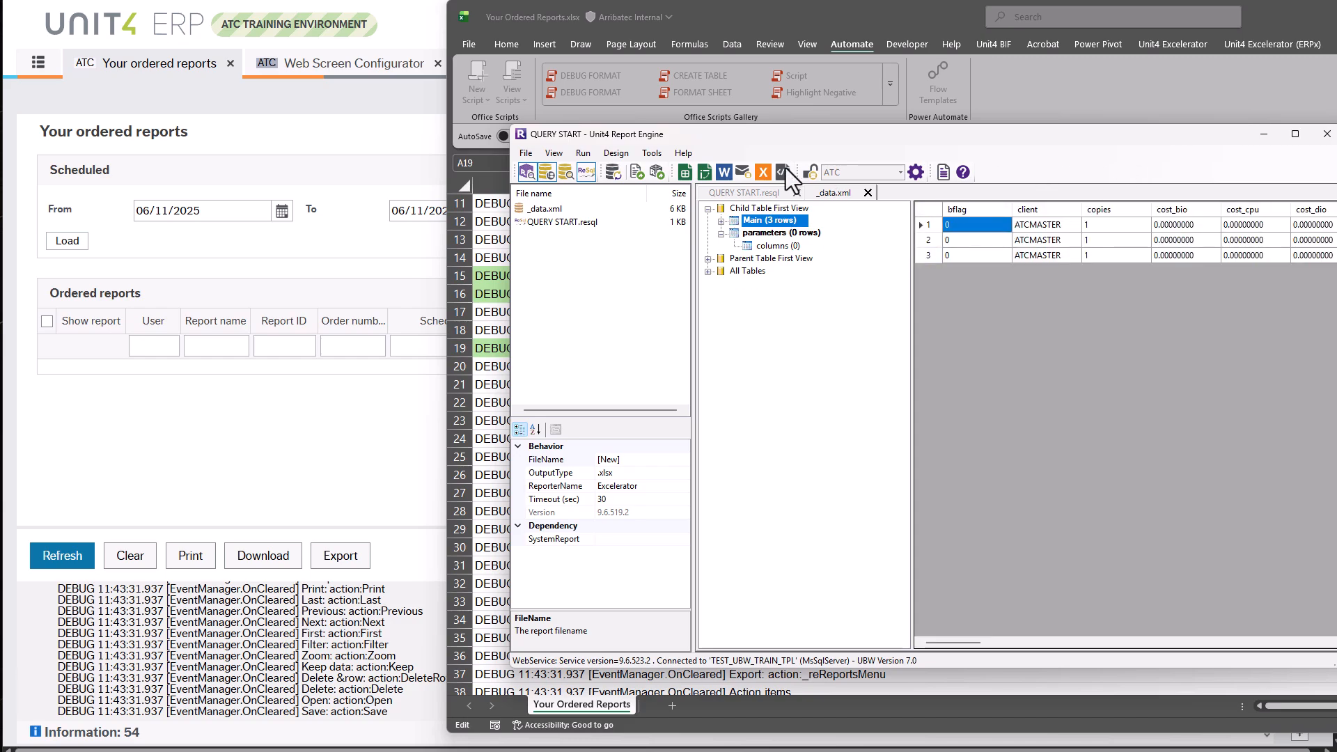
{"action": "left_click_drag", "start_coordinate": [978, 127], "coordinate": [527, 60]}
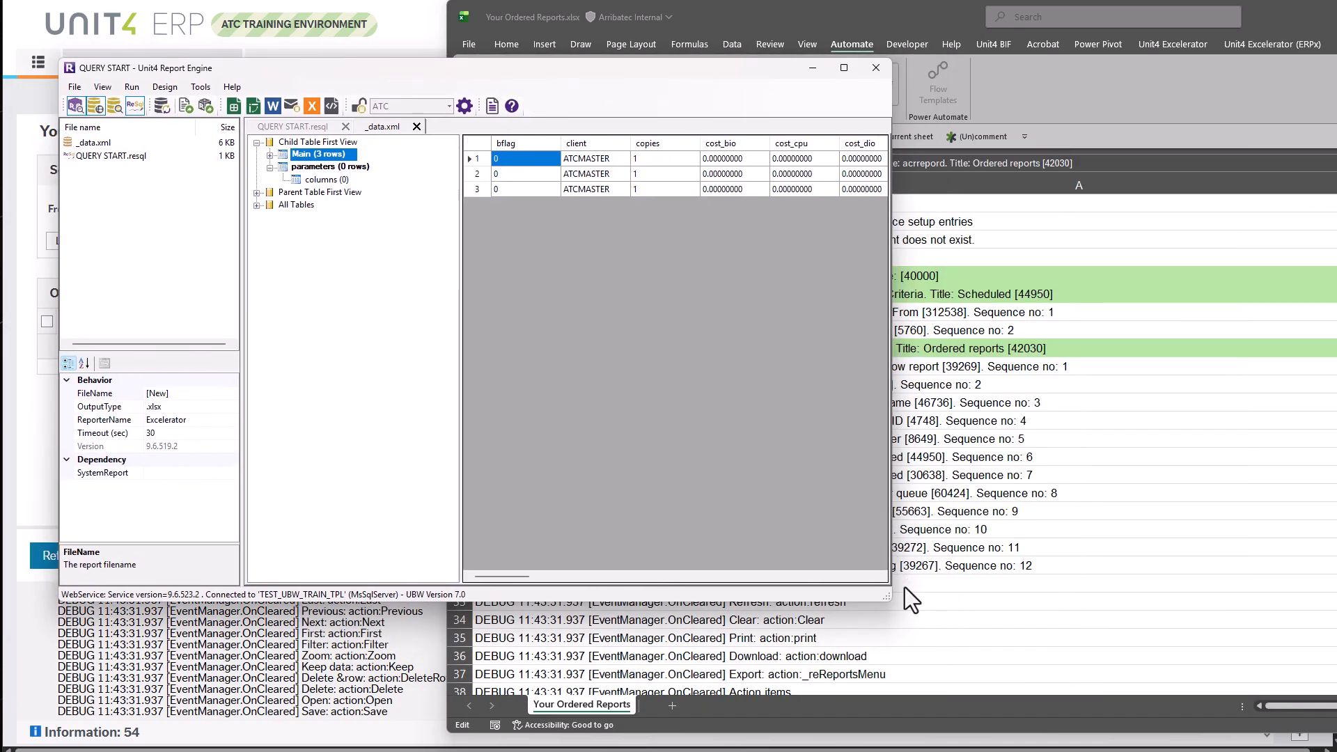
{"action": "left_click_drag", "start_coordinate": [894, 596], "coordinate": [1293, 596]}
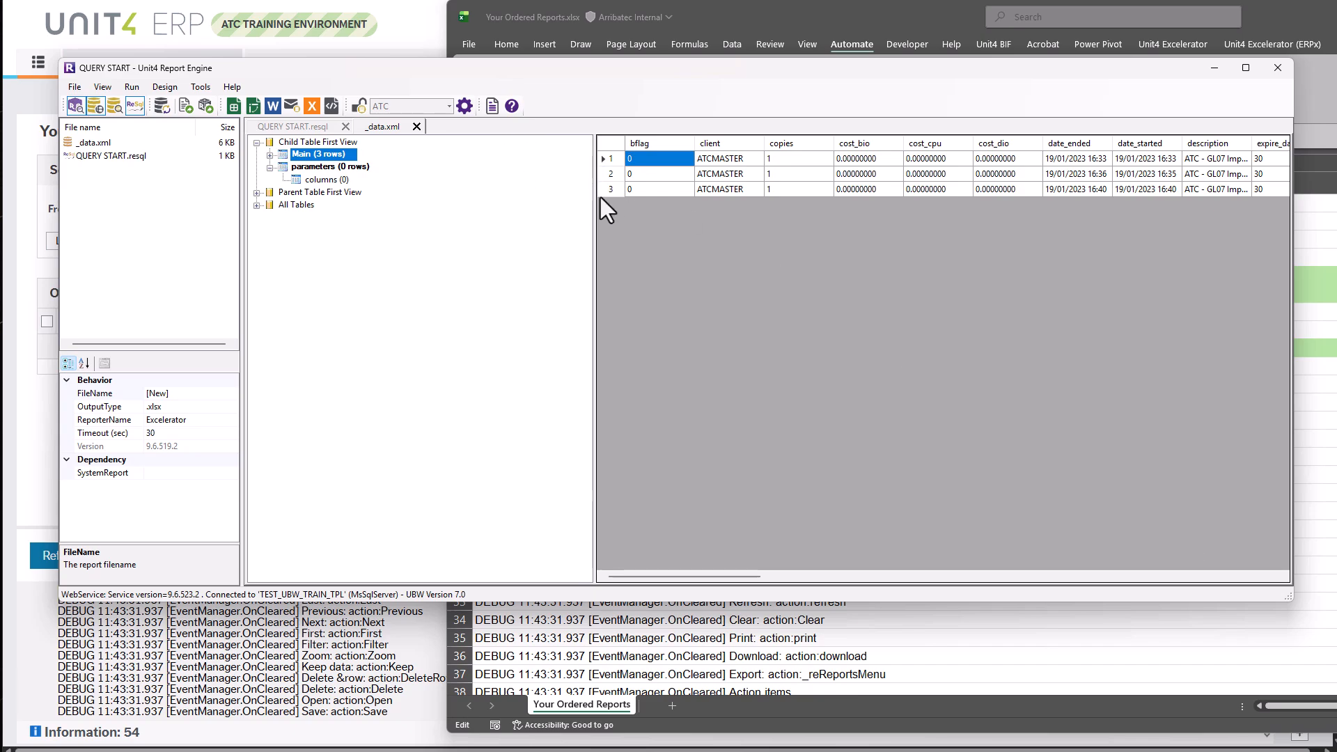
{"action": "left_click_drag", "start_coordinate": [592, 195], "coordinate": [395, 198]}
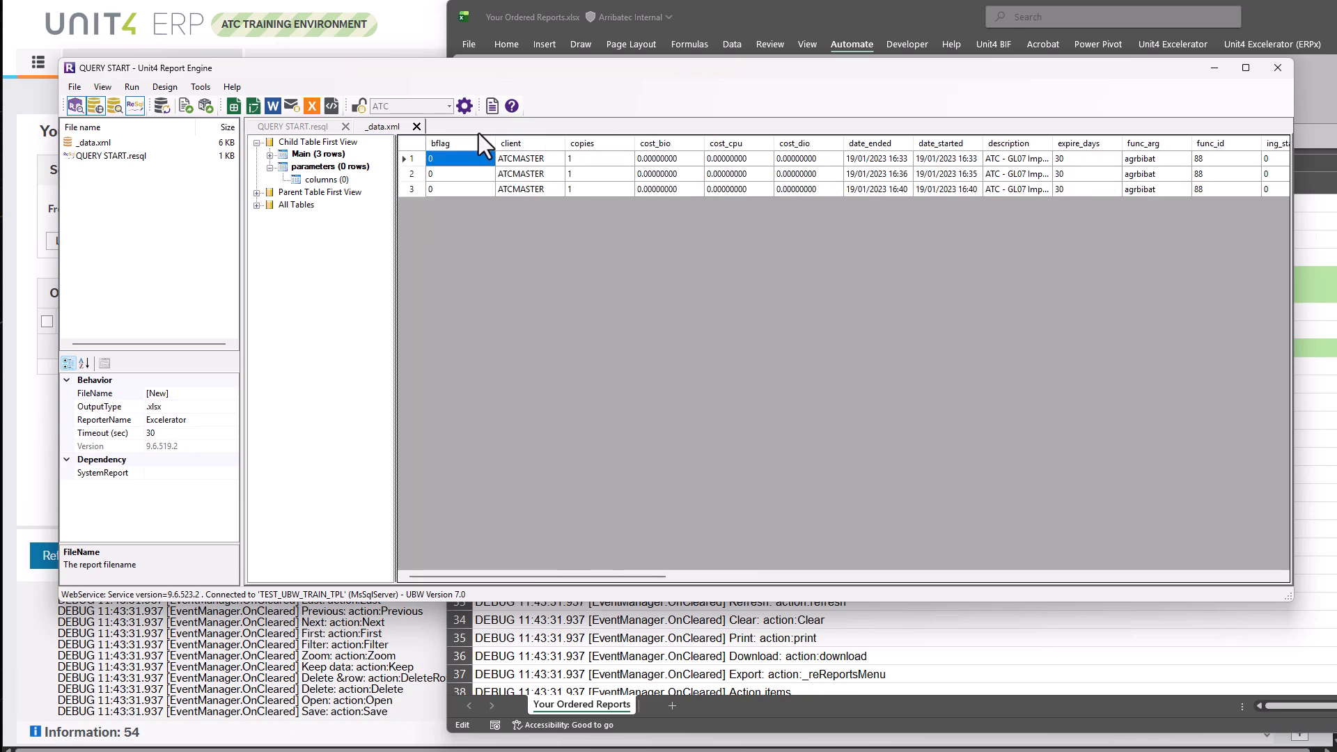
{"action": "left_click_drag", "start_coordinate": [600, 577], "coordinate": [1236, 589]}
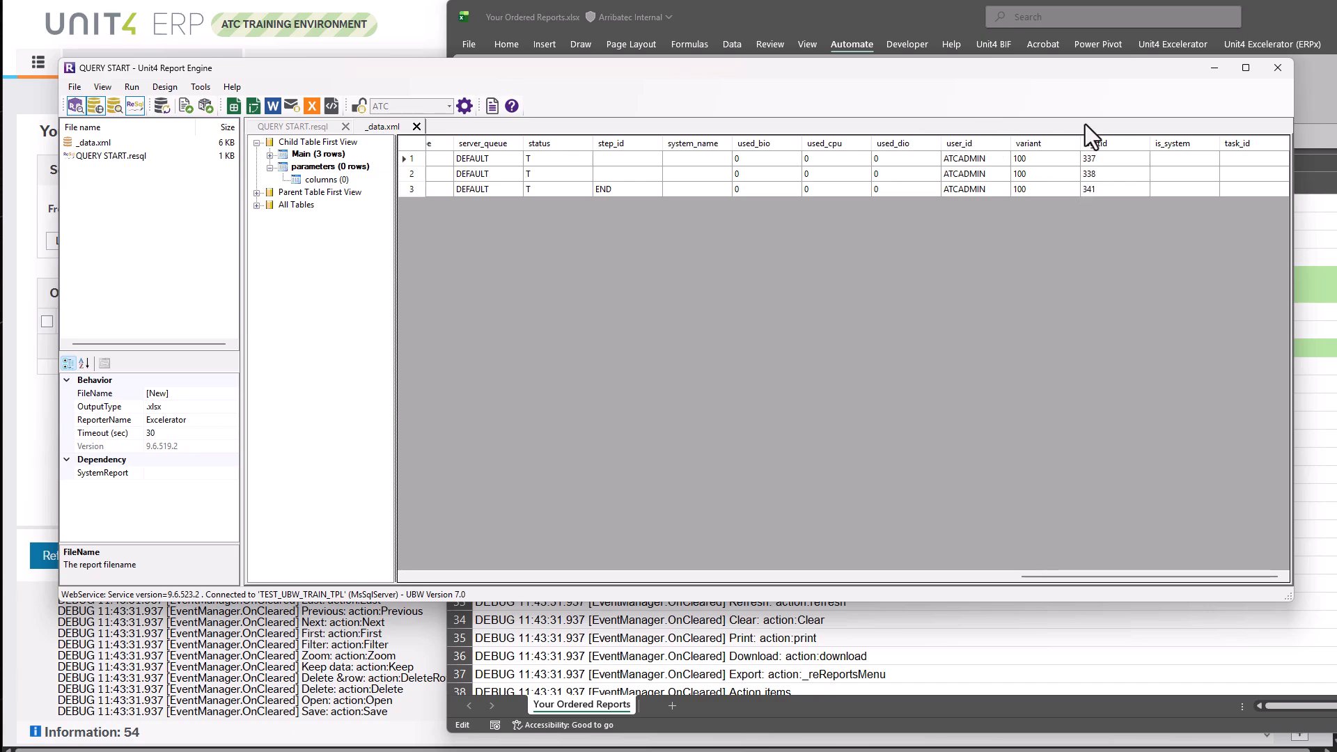
Open the Web Screen Configurator in the web client and check the Visibility section name against the Data section in the debug workbook
{"action": "left_click", "coordinate": [22, 39]}
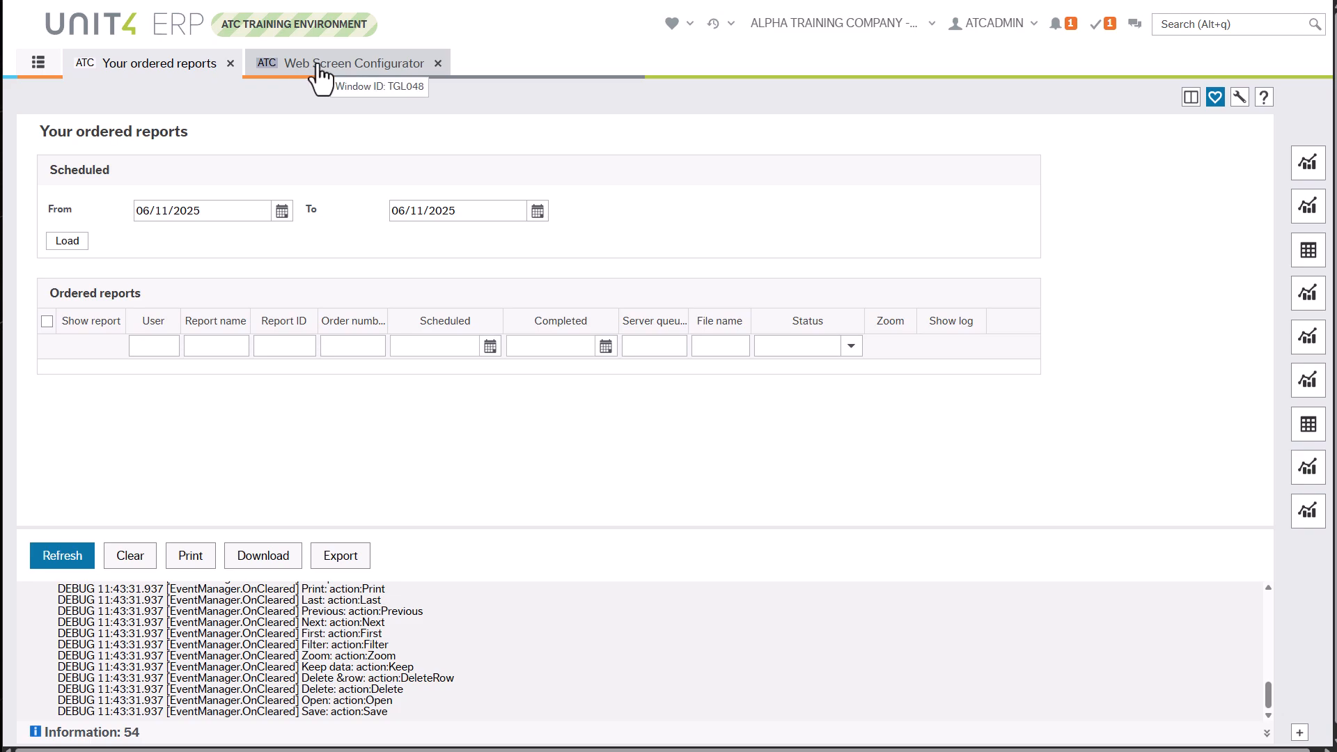
{"action": "left_click", "coordinate": [432, 73]}
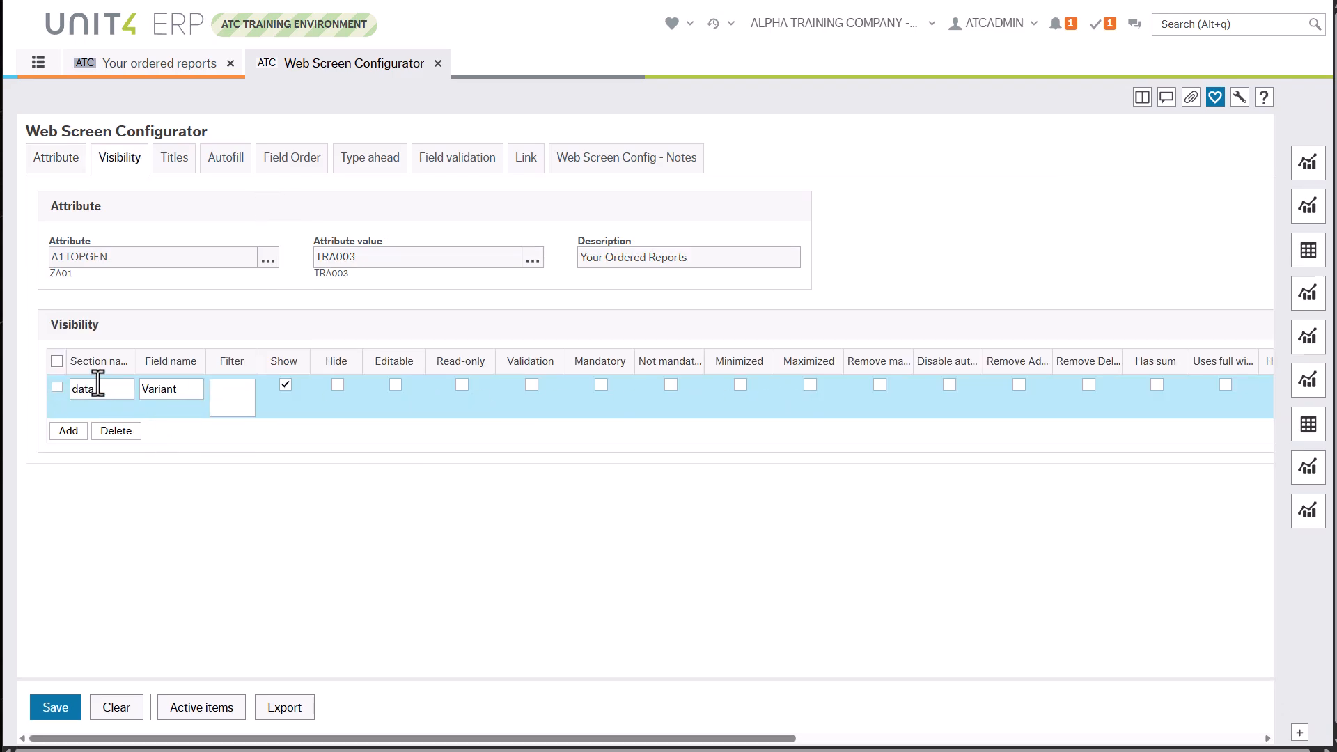
{"action": "key", "text": "alt+Tab"}
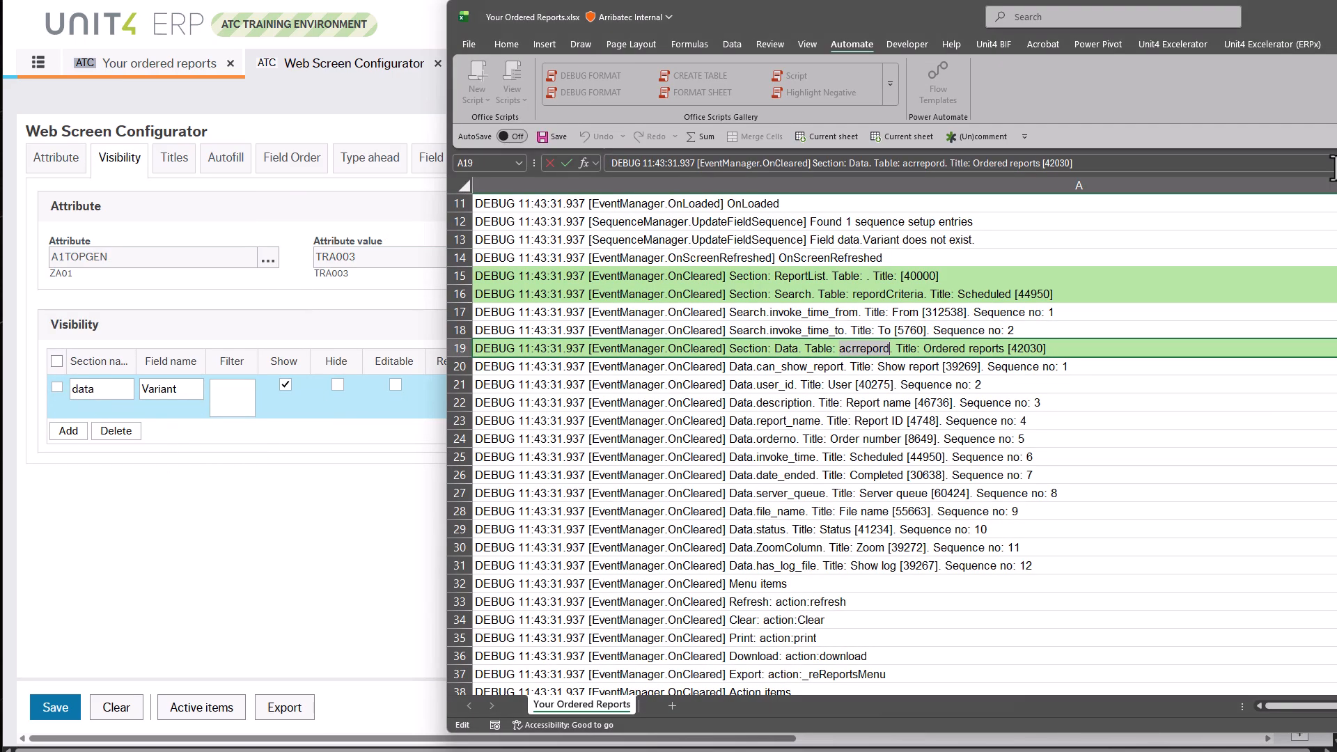
{"action": "left_click", "coordinate": [780, 350]}
{"action": "double_click", "coordinate": [783, 348]}
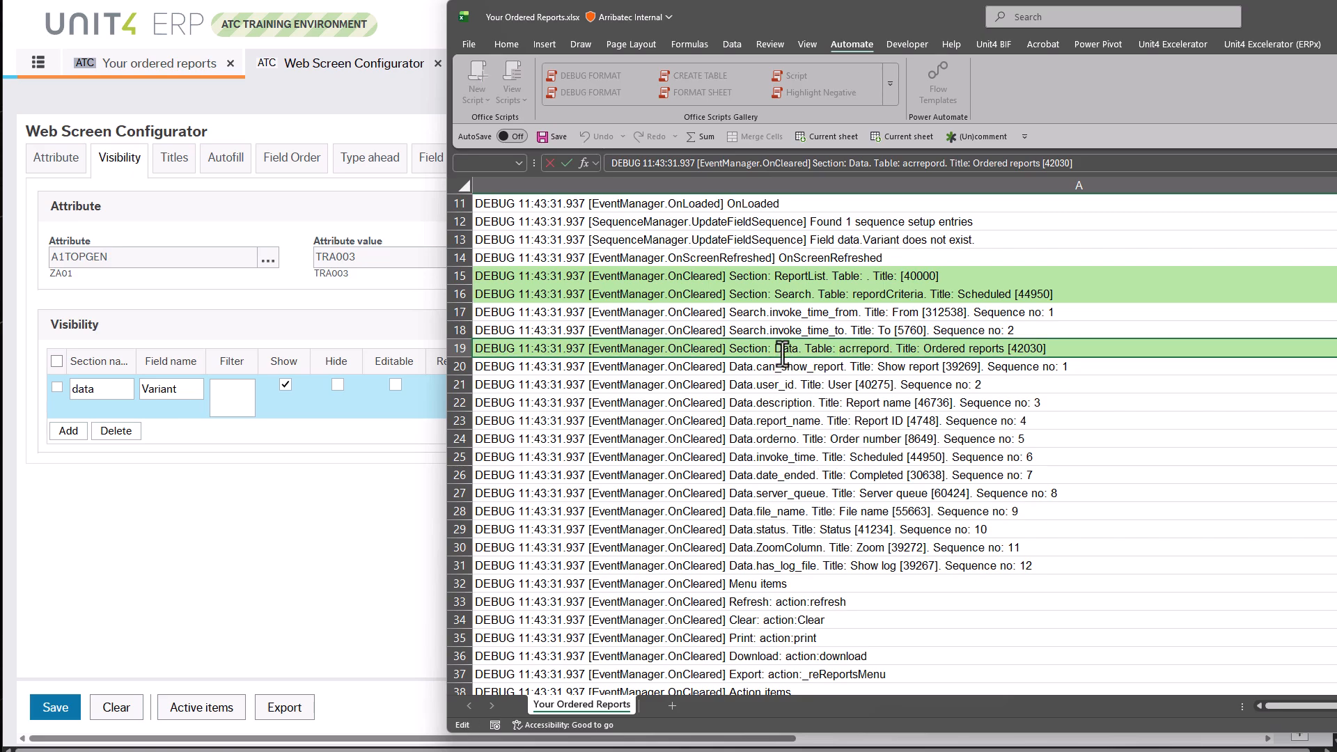
Check the Visibility row's field name Variant against the variant column in the Report Engine query result
{"action": "left_click", "coordinate": [224, 471]}
{"action": "double_click", "coordinate": [159, 391]}
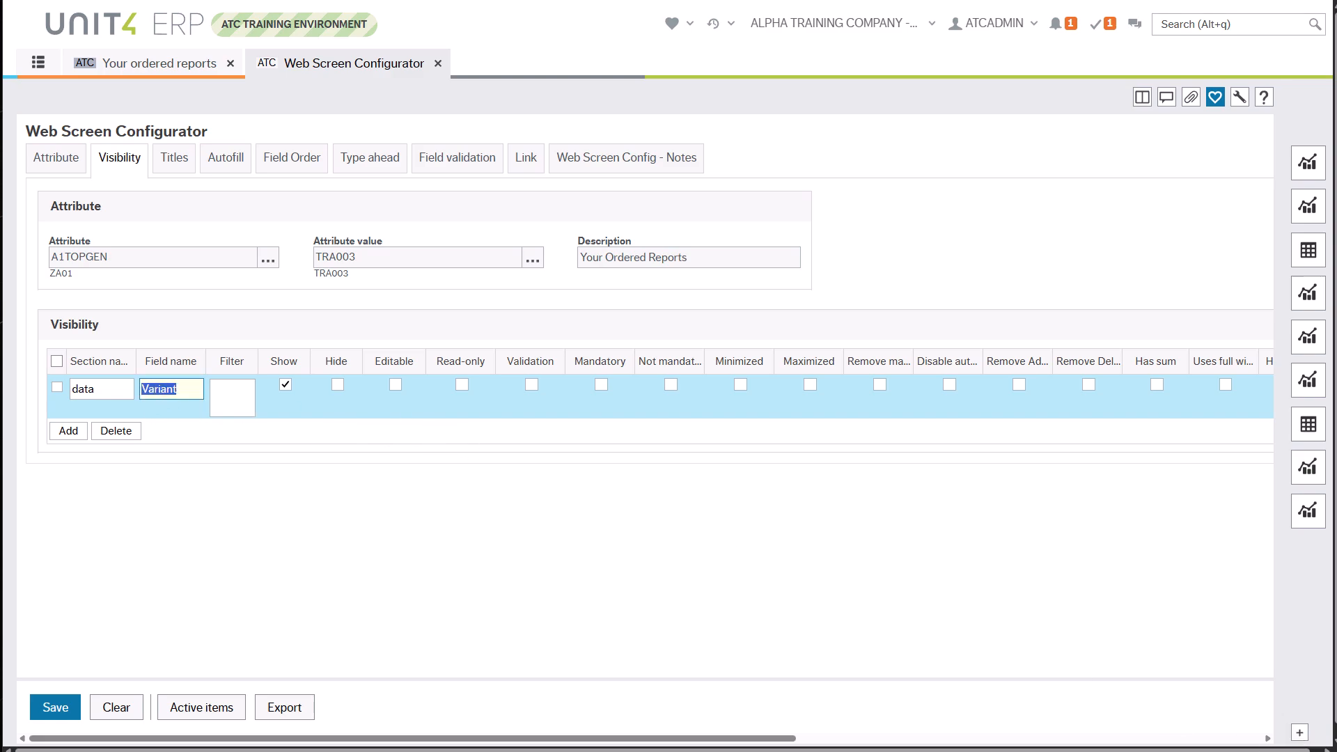
{"action": "key", "text": "alt+Tab"}
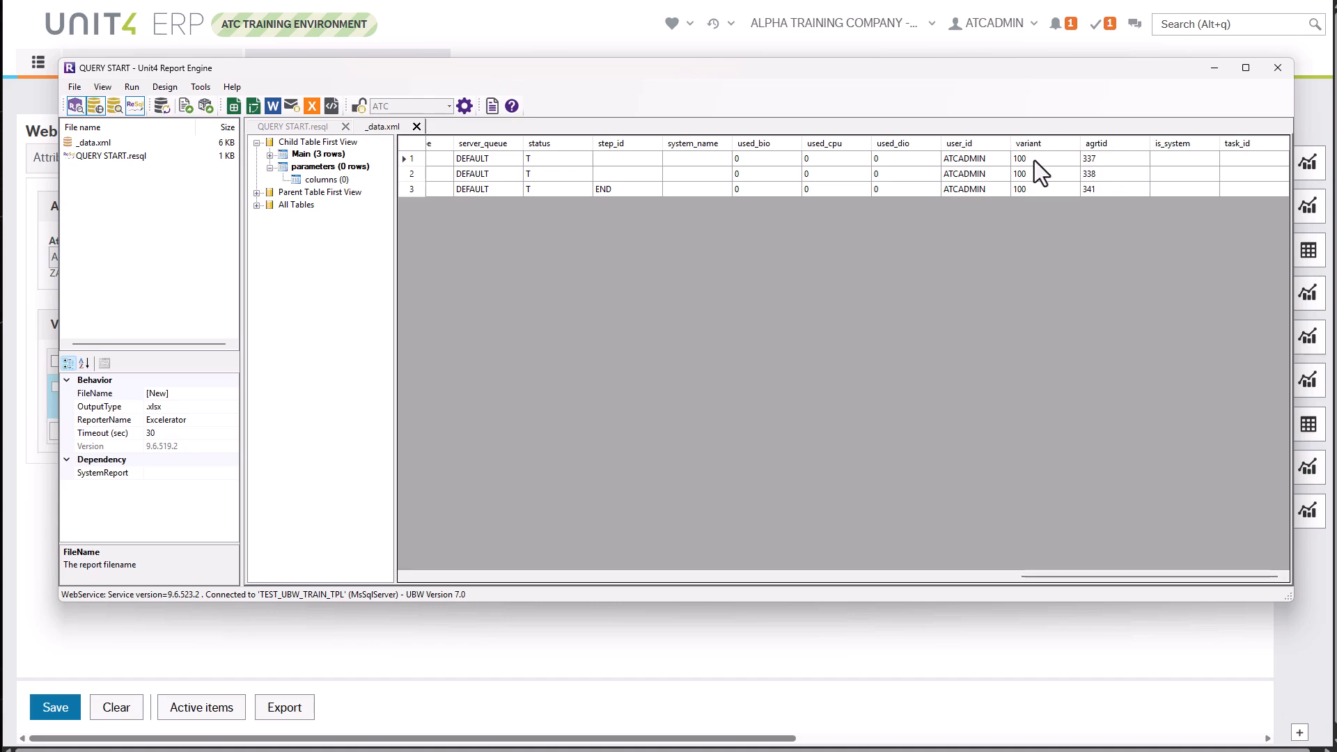
{"action": "left_click", "coordinate": [1213, 69]}
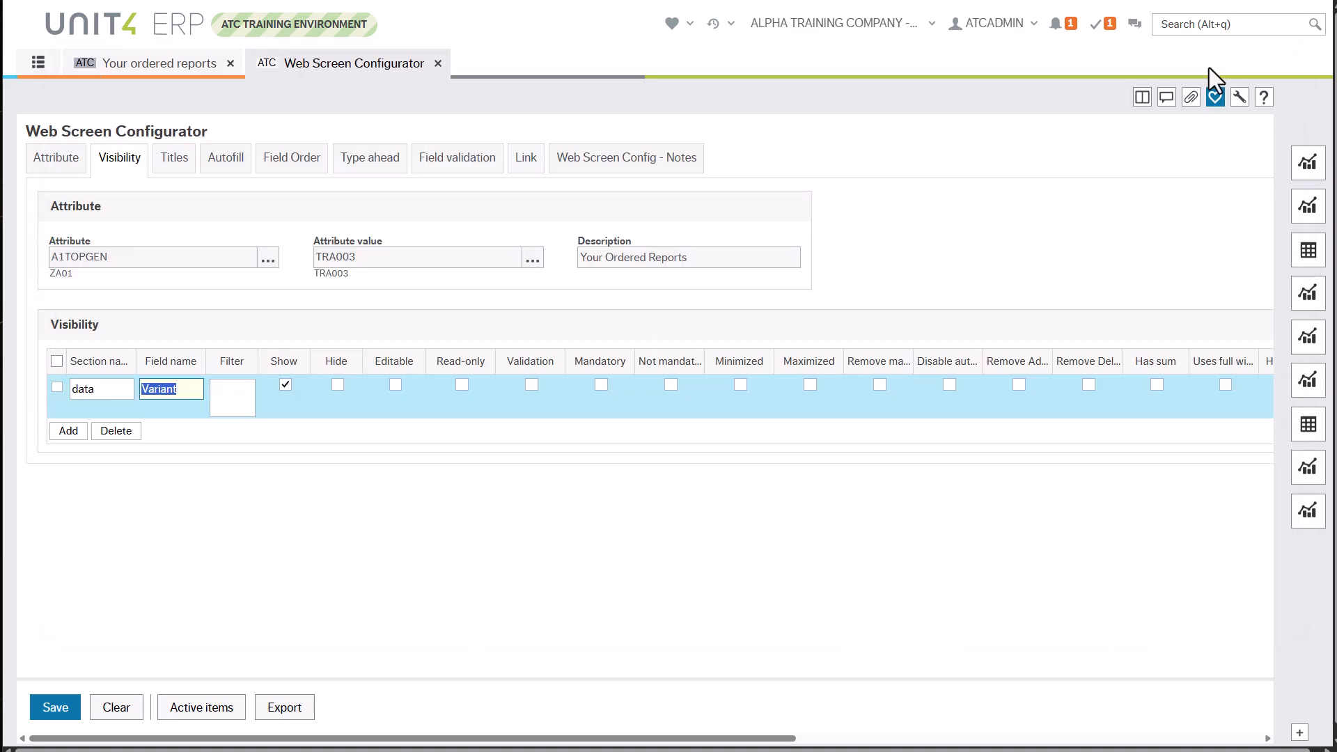
Set the status of the Variant row in the Visibility table to N
{"action": "left_click", "coordinate": [518, 533]}
{"action": "left_click", "coordinate": [286, 385]}
{"action": "left_click_drag", "start_coordinate": [576, 738], "coordinate": [1058, 738]}
{"action": "left_click", "coordinate": [1156, 389]}
{"action": "type", "text": "N"}
{"action": "key", "text": "Tab"}
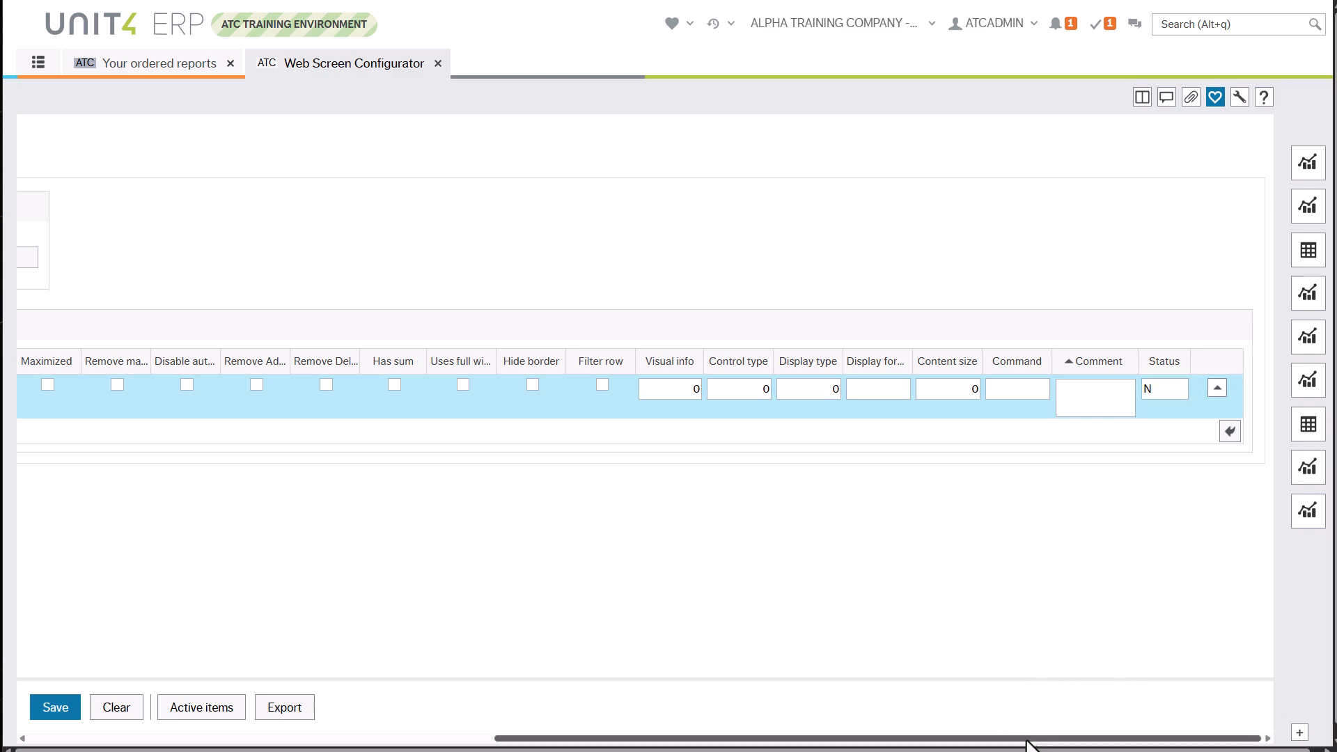
{"action": "left_click_drag", "start_coordinate": [999, 739], "coordinate": [418, 739]}
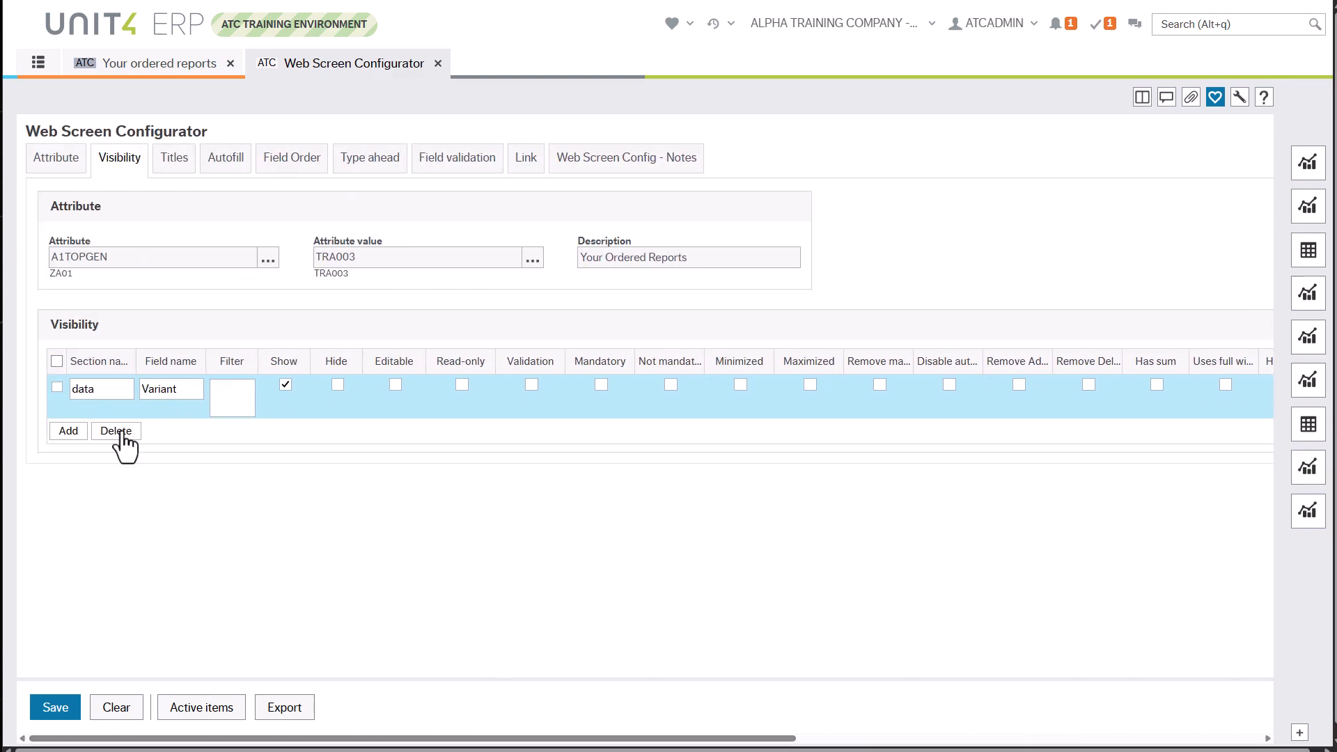
Compare the Variant row's setup under Visibility and Titles, and set its status in the Titles table to N
{"action": "left_click", "coordinate": [172, 166]}
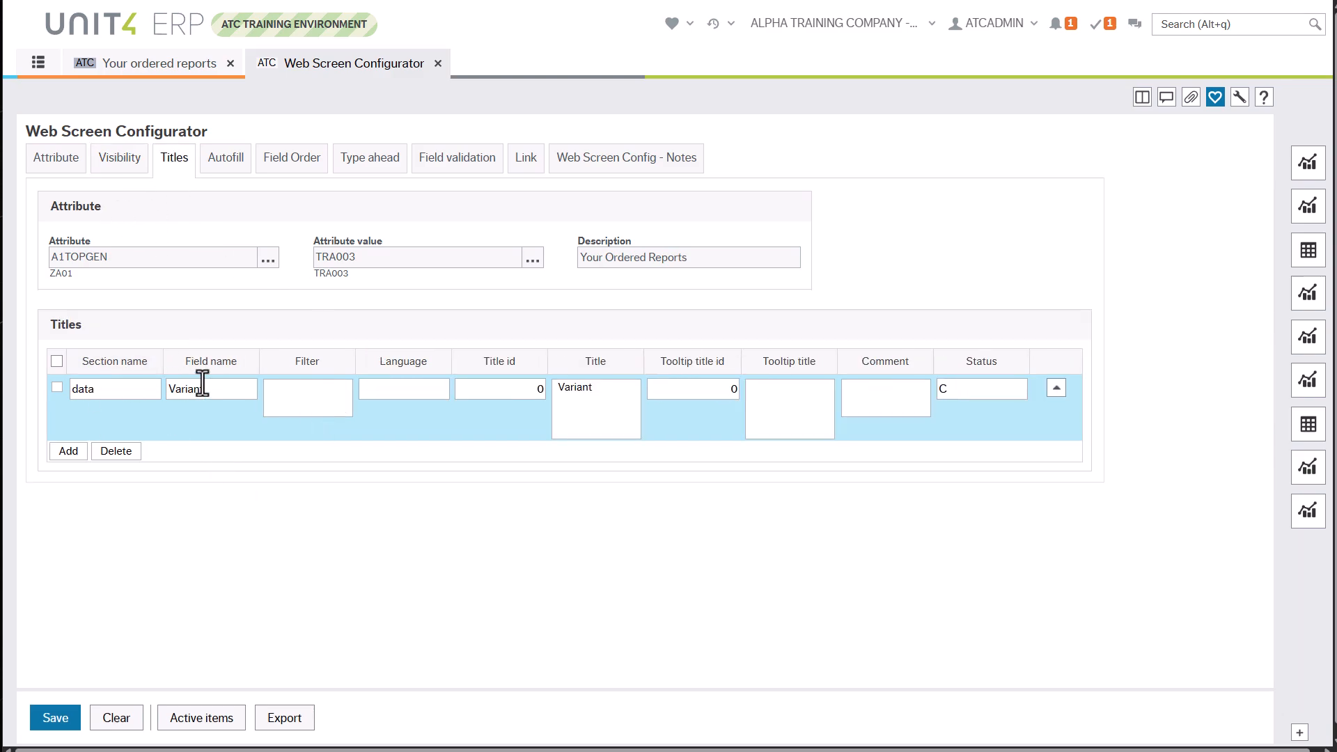
{"action": "left_click", "coordinate": [117, 164]}
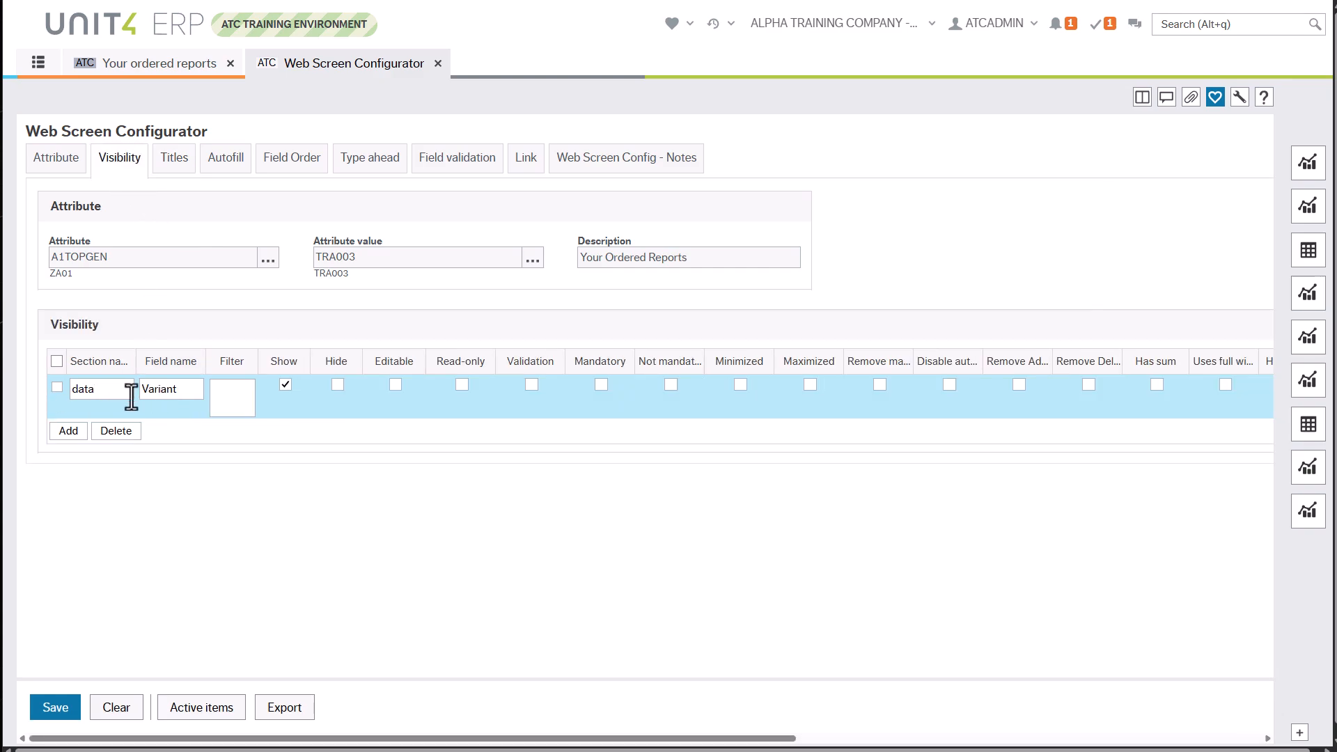
{"action": "left_click", "coordinate": [175, 157]}
{"action": "left_click", "coordinate": [603, 392]}
{"action": "left_click", "coordinate": [976, 390]}
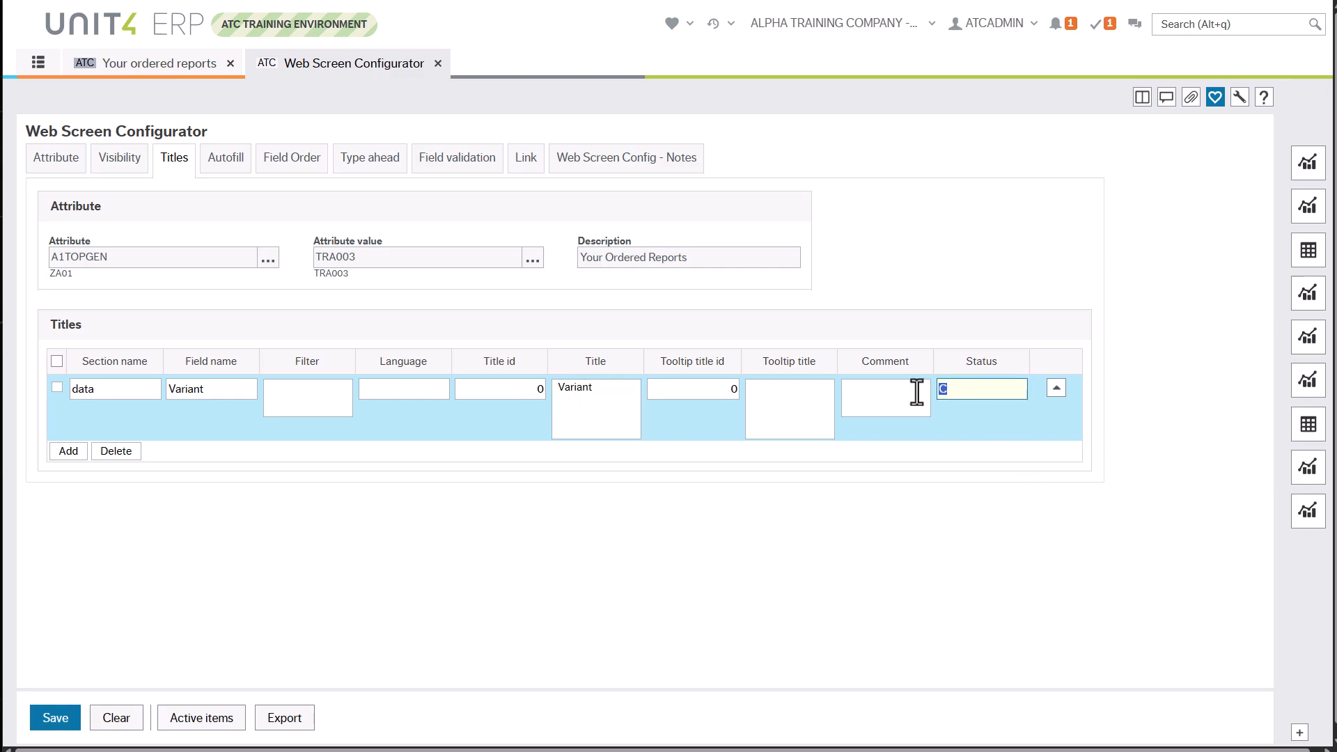
{"action": "type", "text": "N"}
{"action": "key", "text": "Tab"}
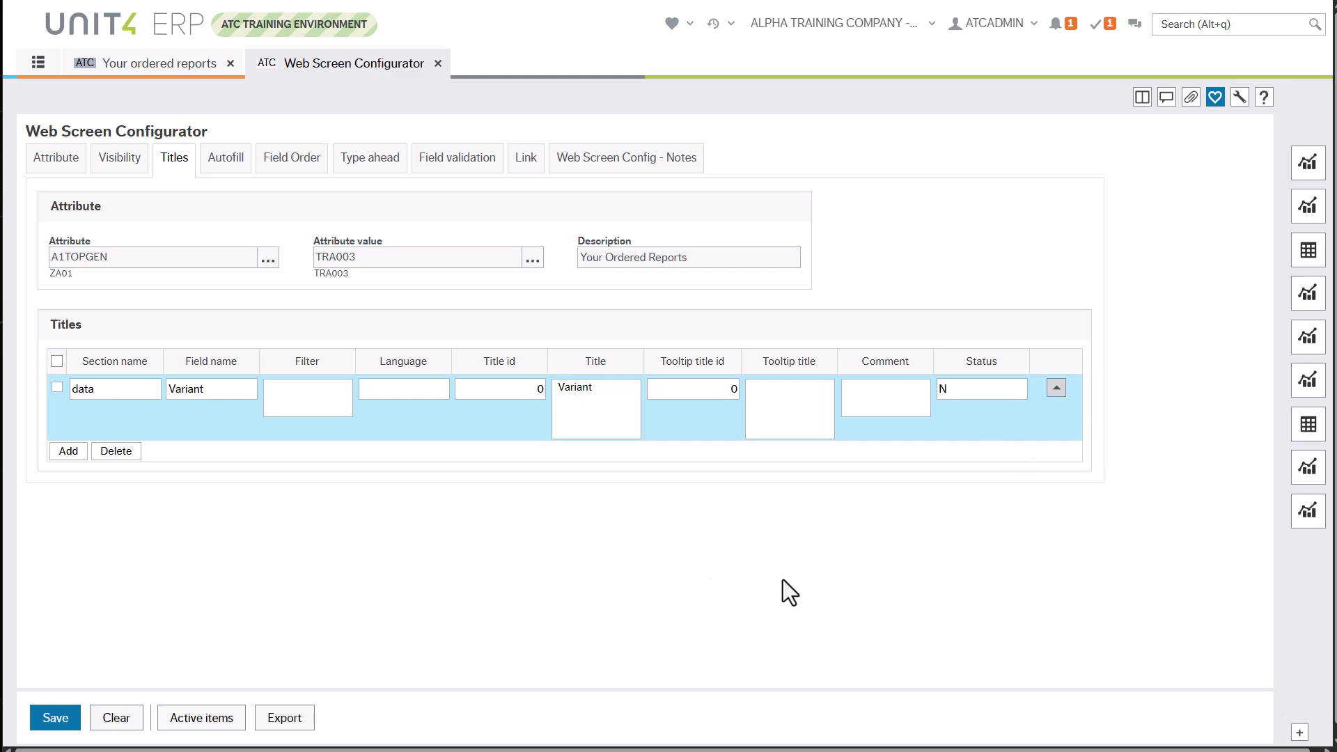
Save the Web Screen Configurator changes and reload the Your ordered reports screen
{"action": "left_click", "coordinate": [41, 721]}
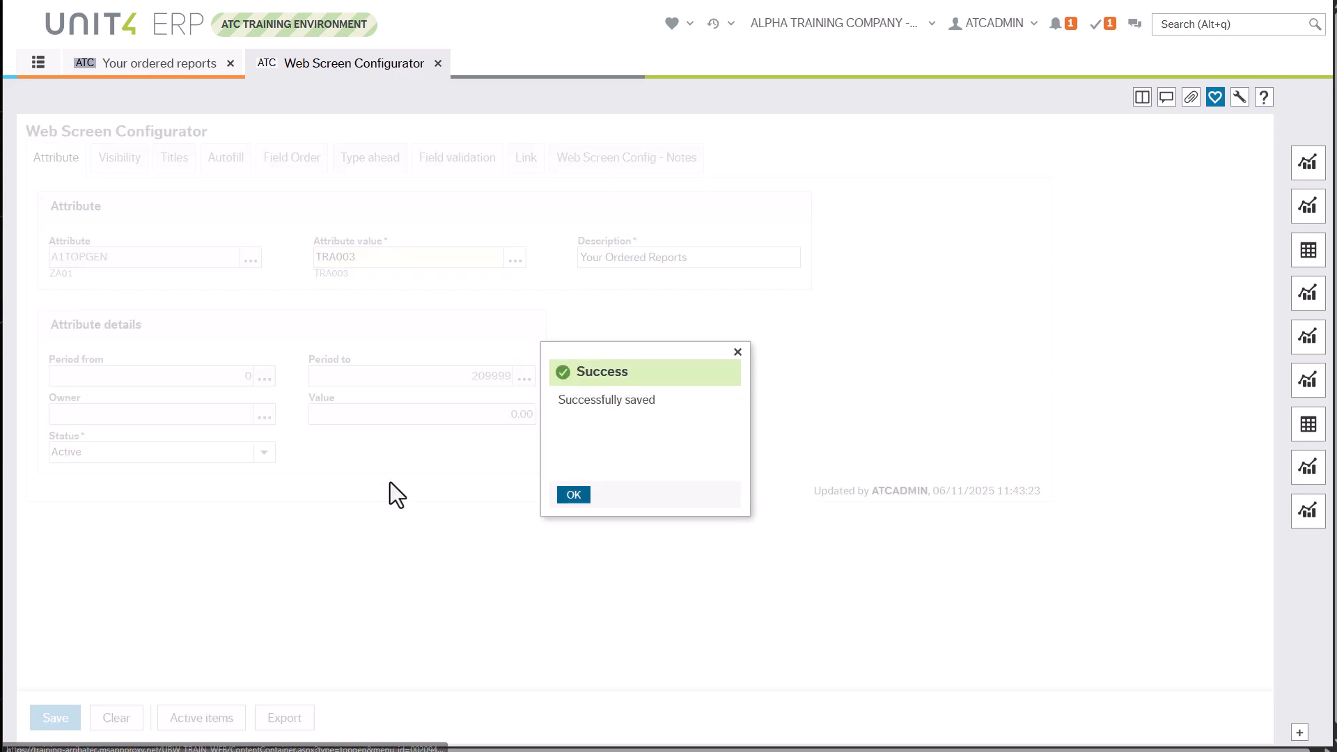
{"action": "left_click", "coordinate": [573, 495]}
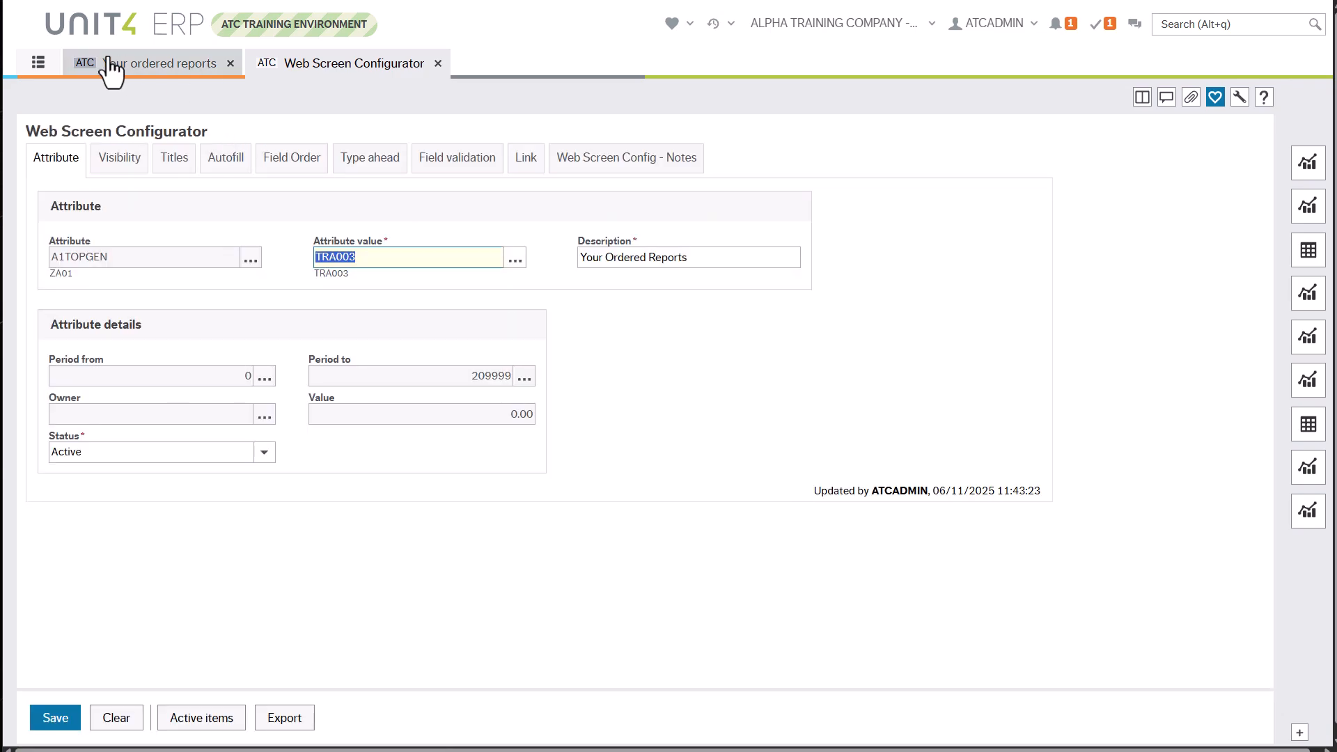
{"action": "left_click", "coordinate": [161, 71]}
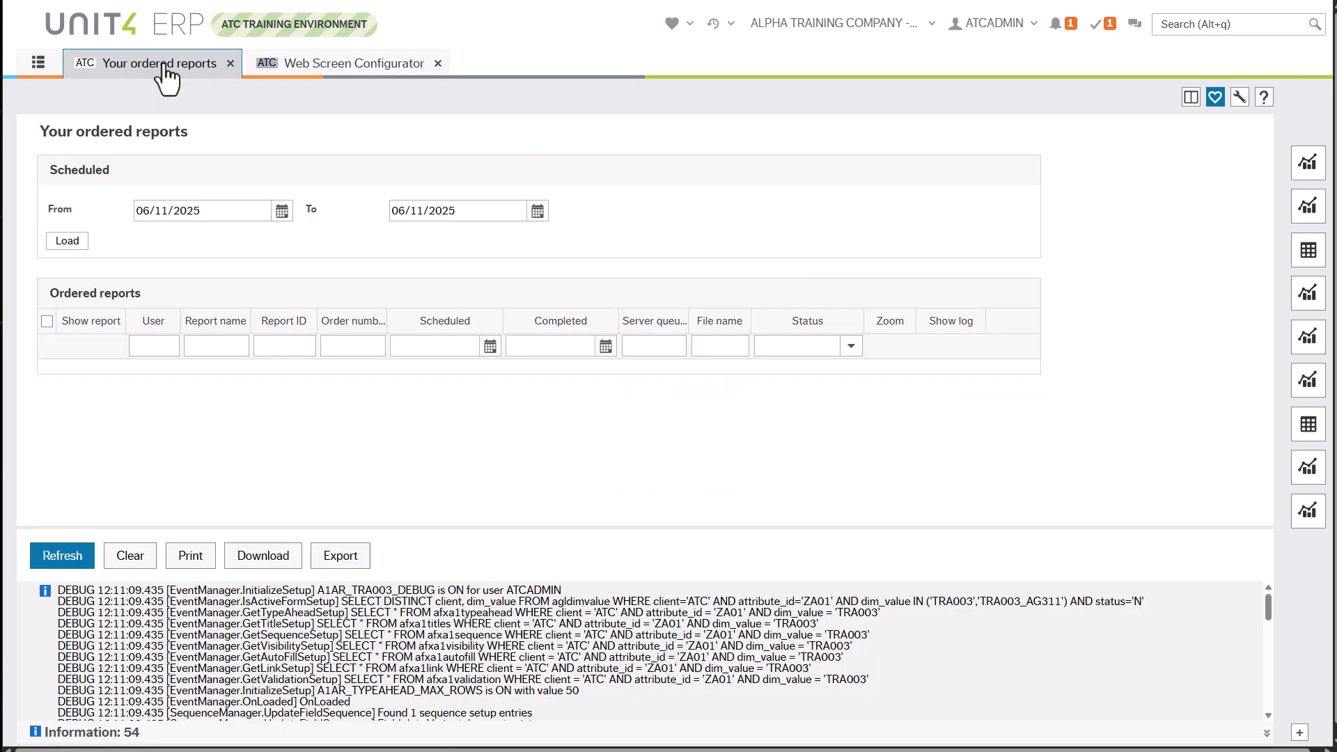
{"action": "left_click", "coordinate": [131, 555]}
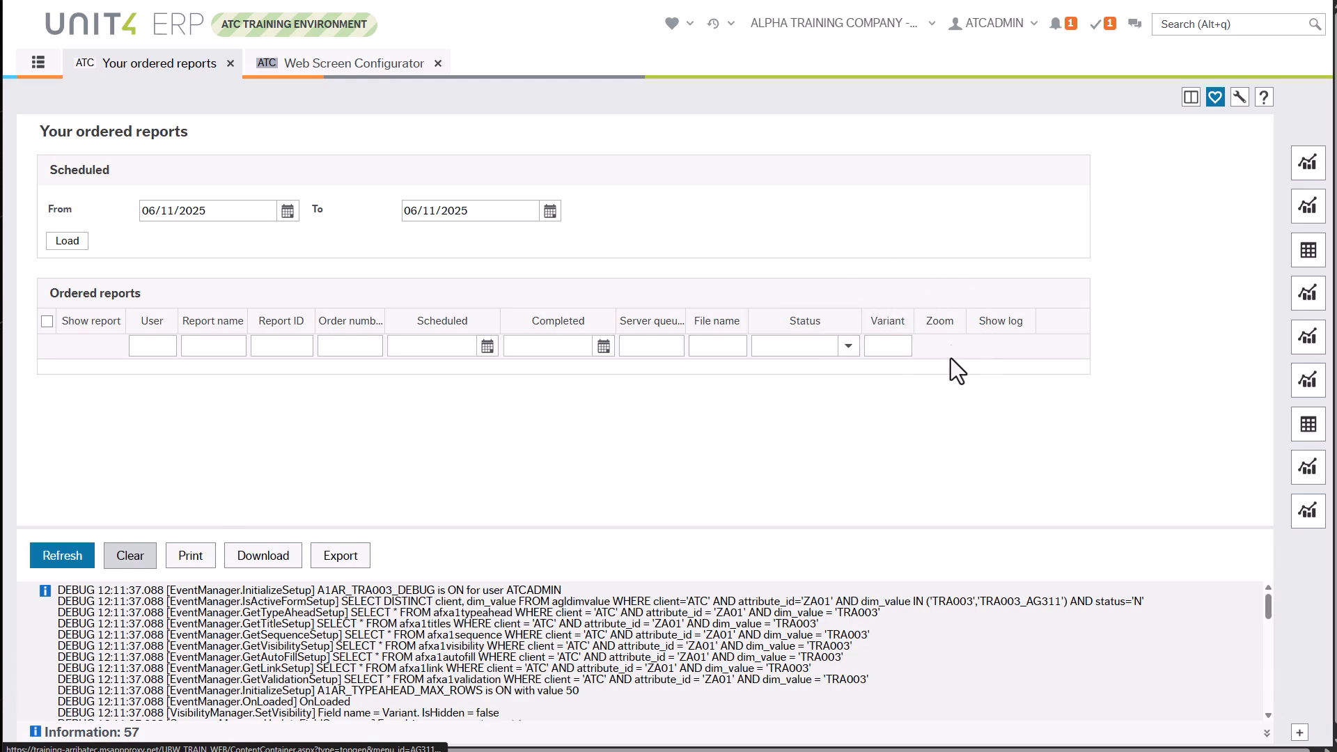
Set the scheduled From date to 01/10/2025 and load the ordered reports
{"action": "left_click", "coordinate": [214, 210]}
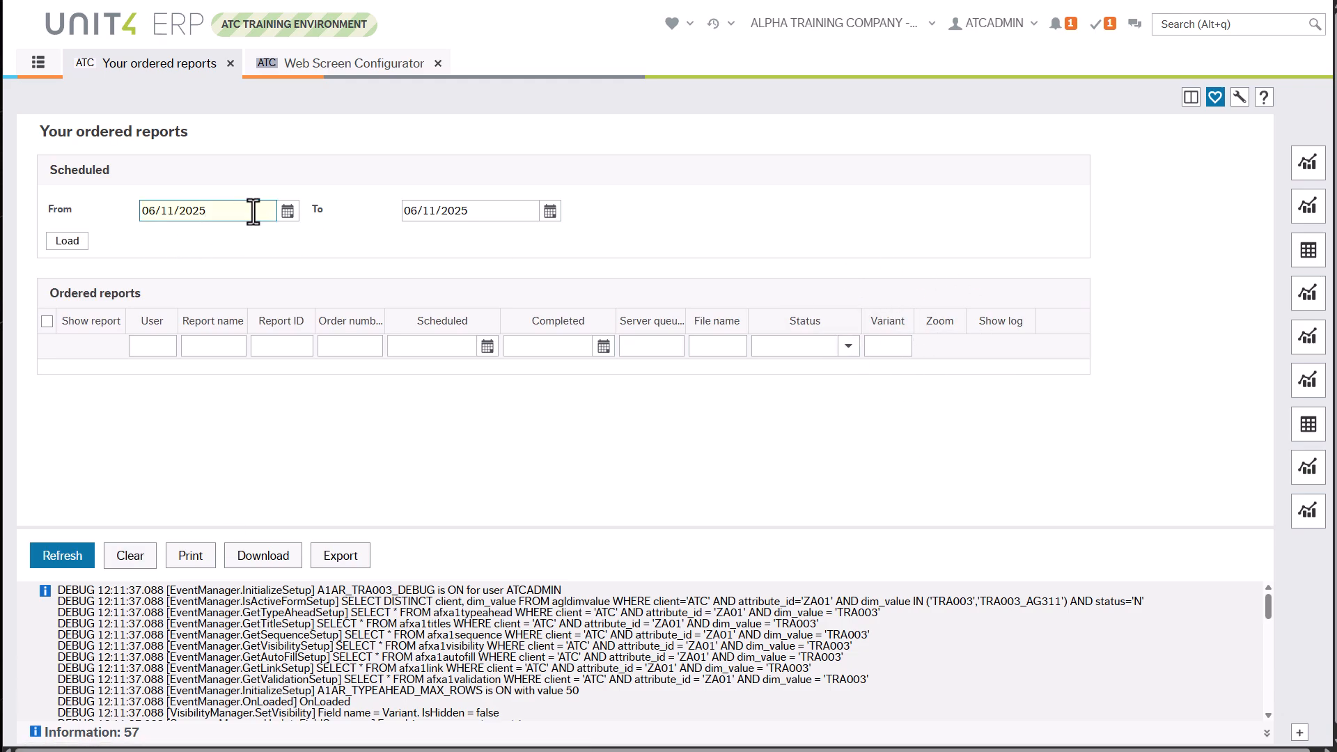
{"action": "left_click", "coordinate": [288, 211]}
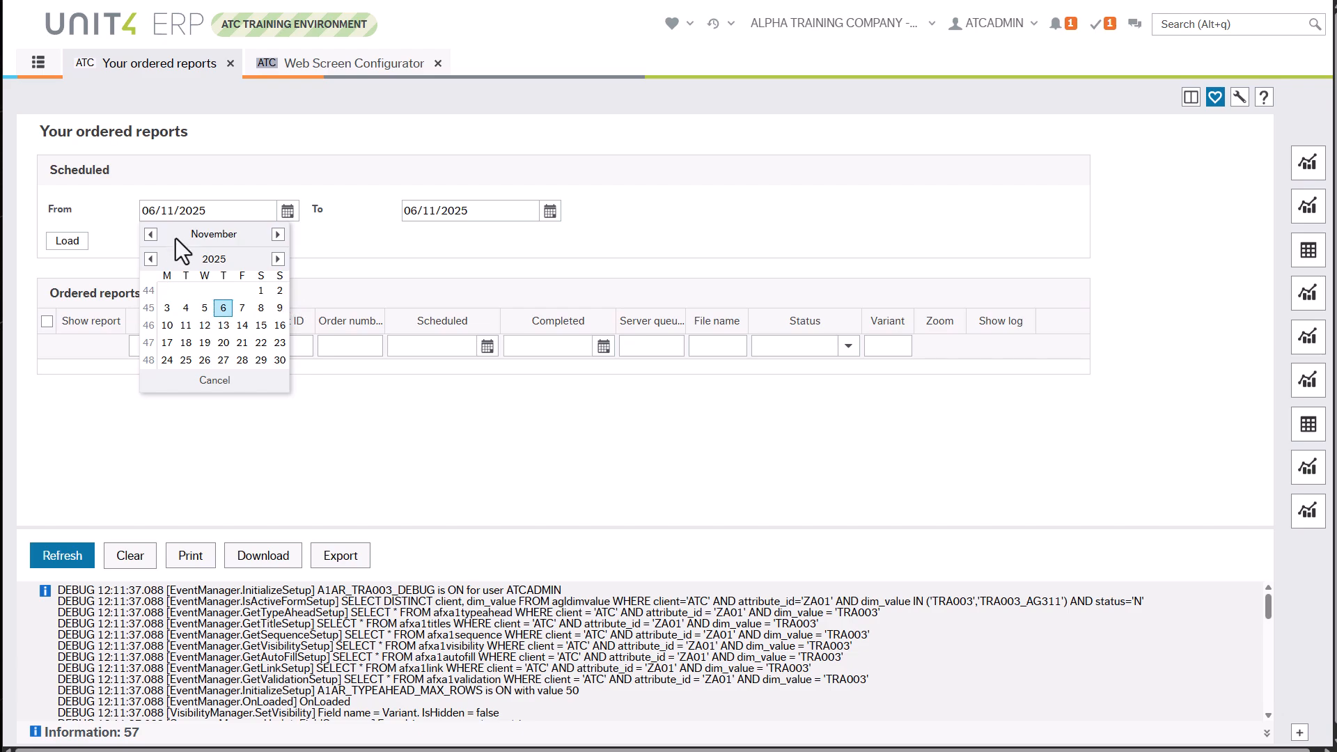
{"action": "left_click", "coordinate": [150, 234]}
{"action": "left_click", "coordinate": [204, 291]}
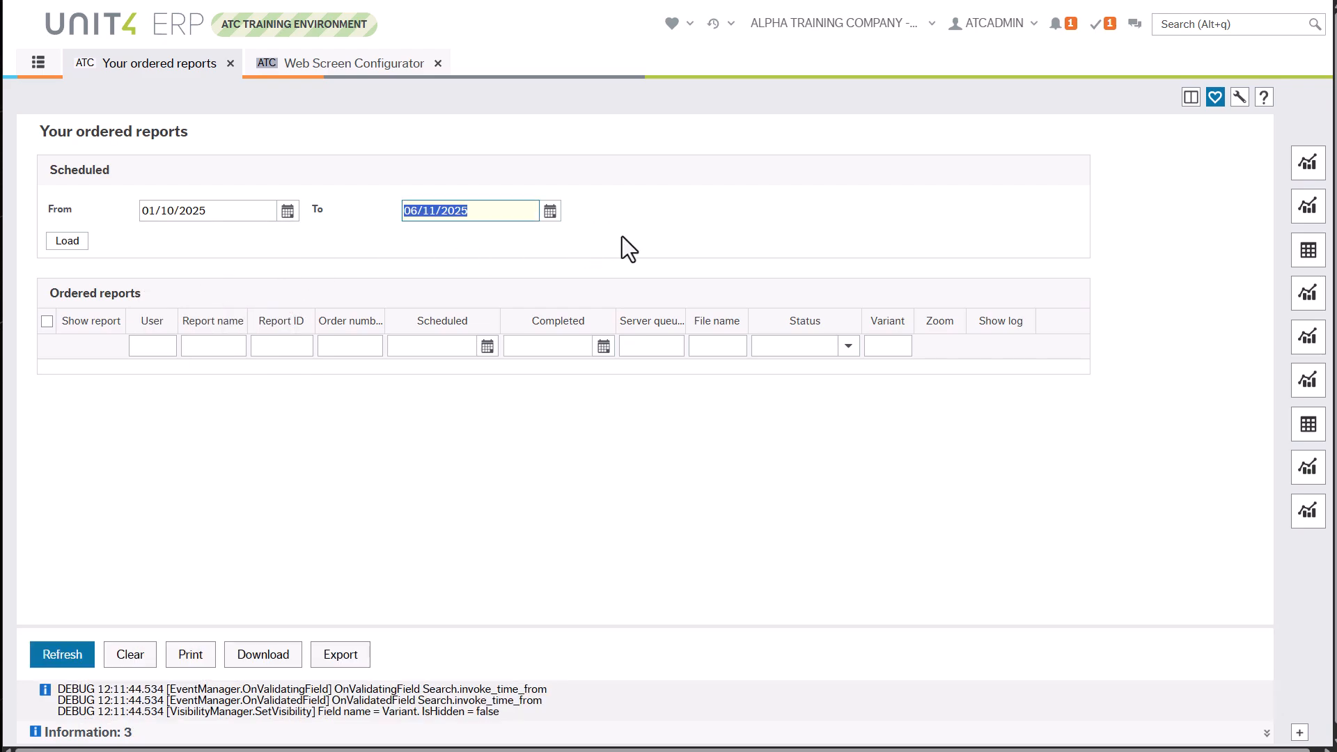
{"action": "left_click", "coordinate": [67, 240]}
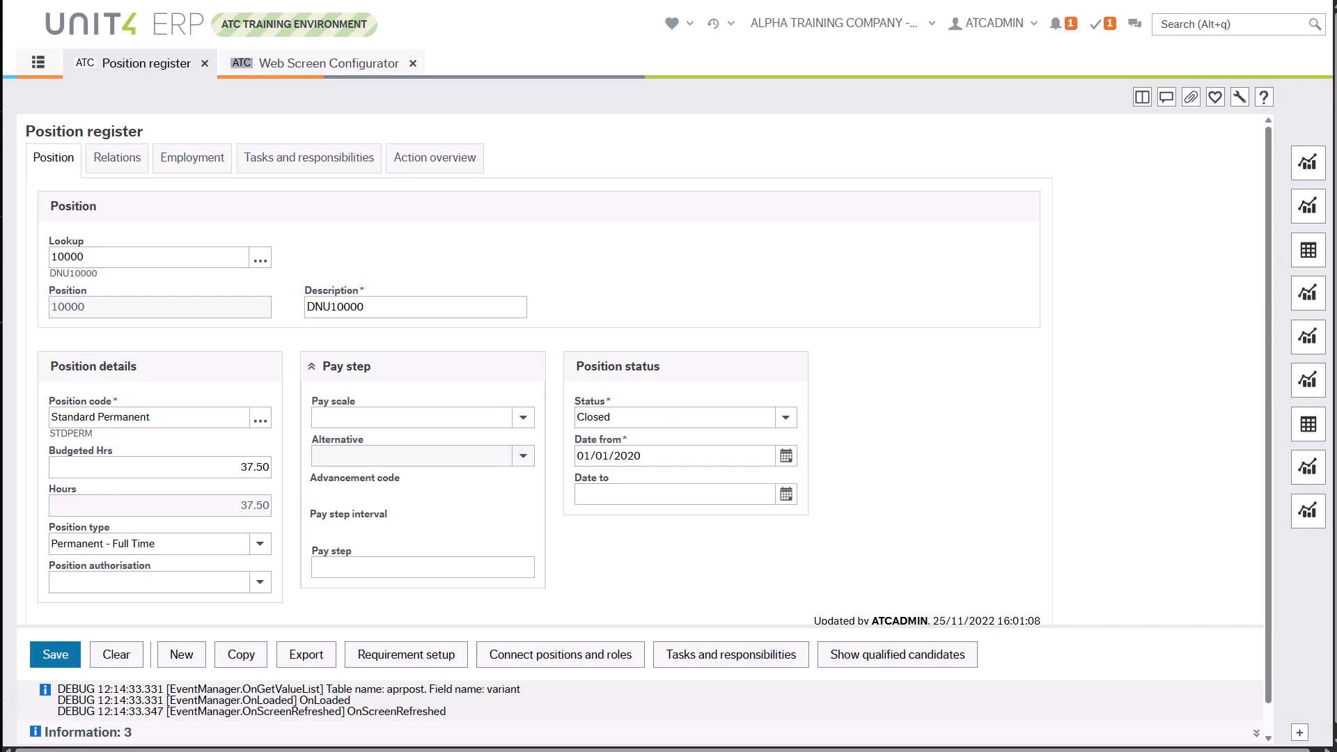
Switch to the Excel debug workbook and look through the highlighted section rows for the Position details section
{"action": "key", "text": "alt+Tab"}
{"action": "left_click", "coordinate": [951, 338]}
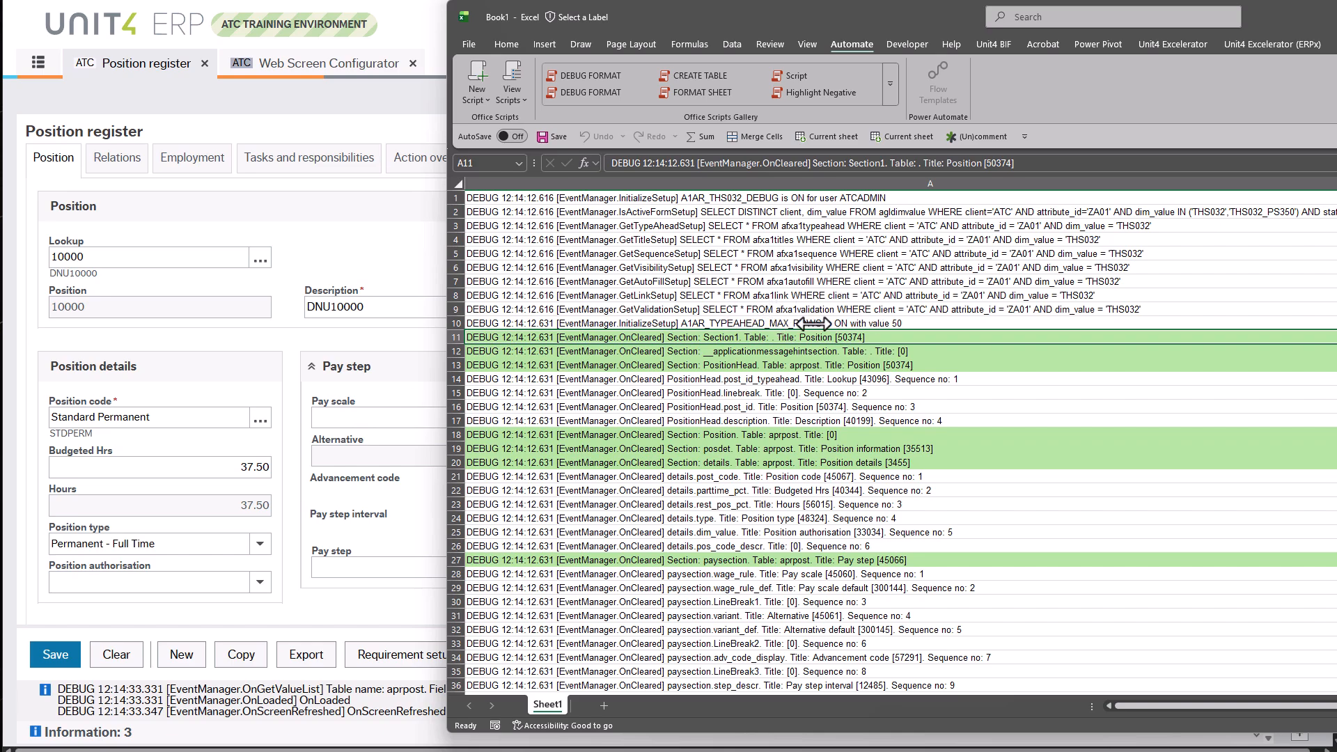
{"action": "scroll", "coordinate": [820, 427], "scroll_direction": "down", "scroll_amount": 3}
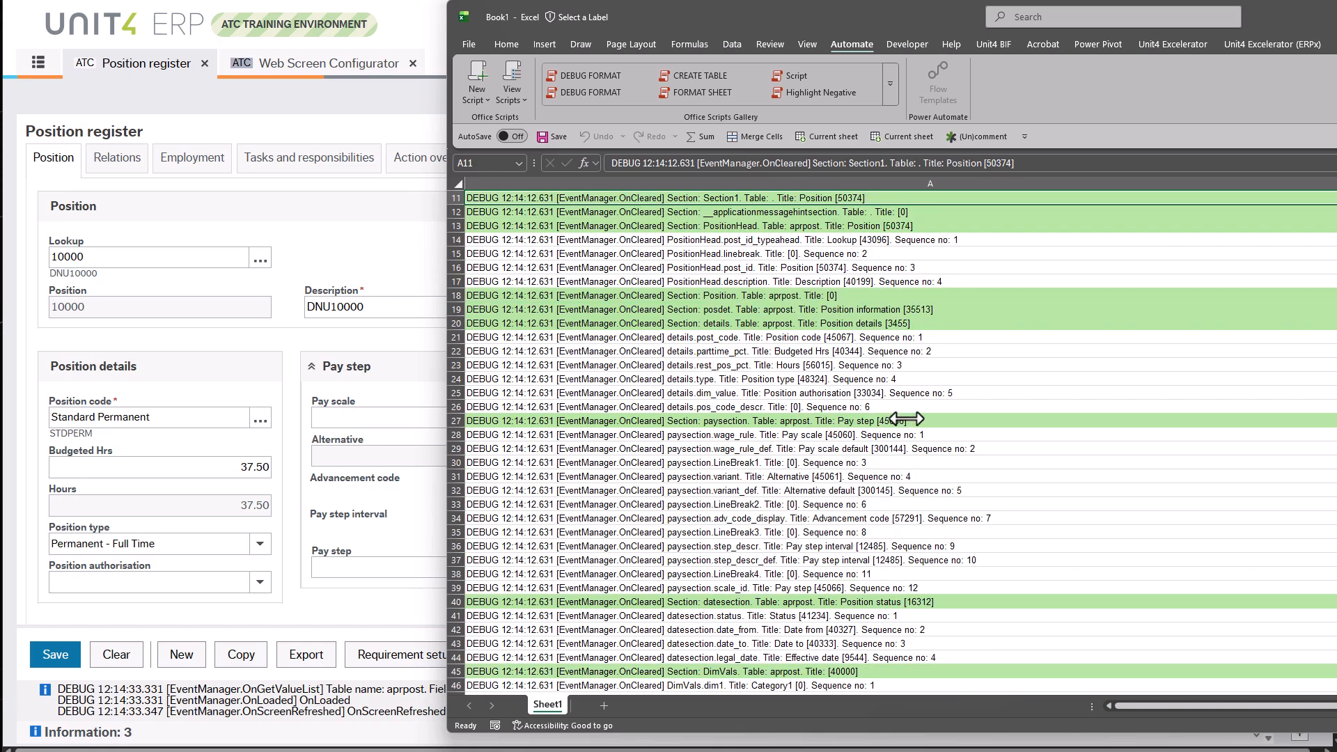
{"action": "left_click", "coordinate": [851, 323]}
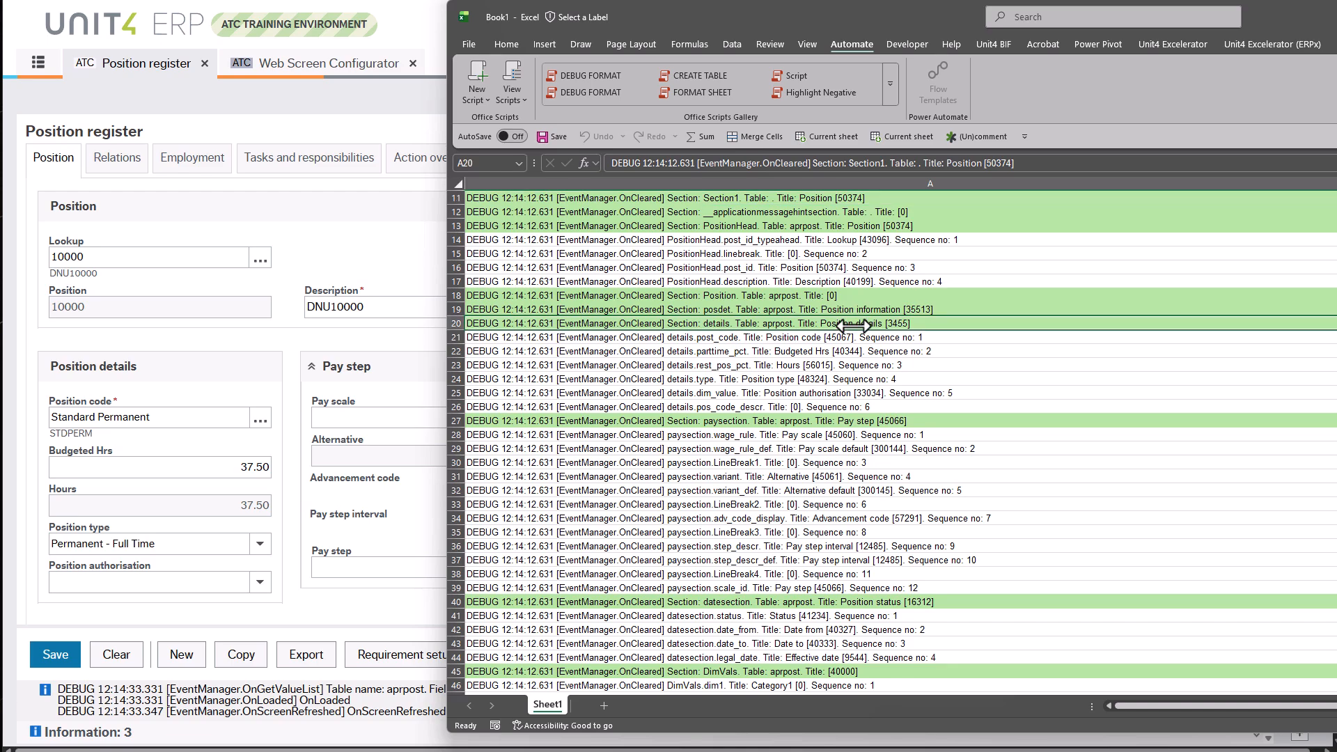
{"action": "key", "text": "ctrl+Home"}
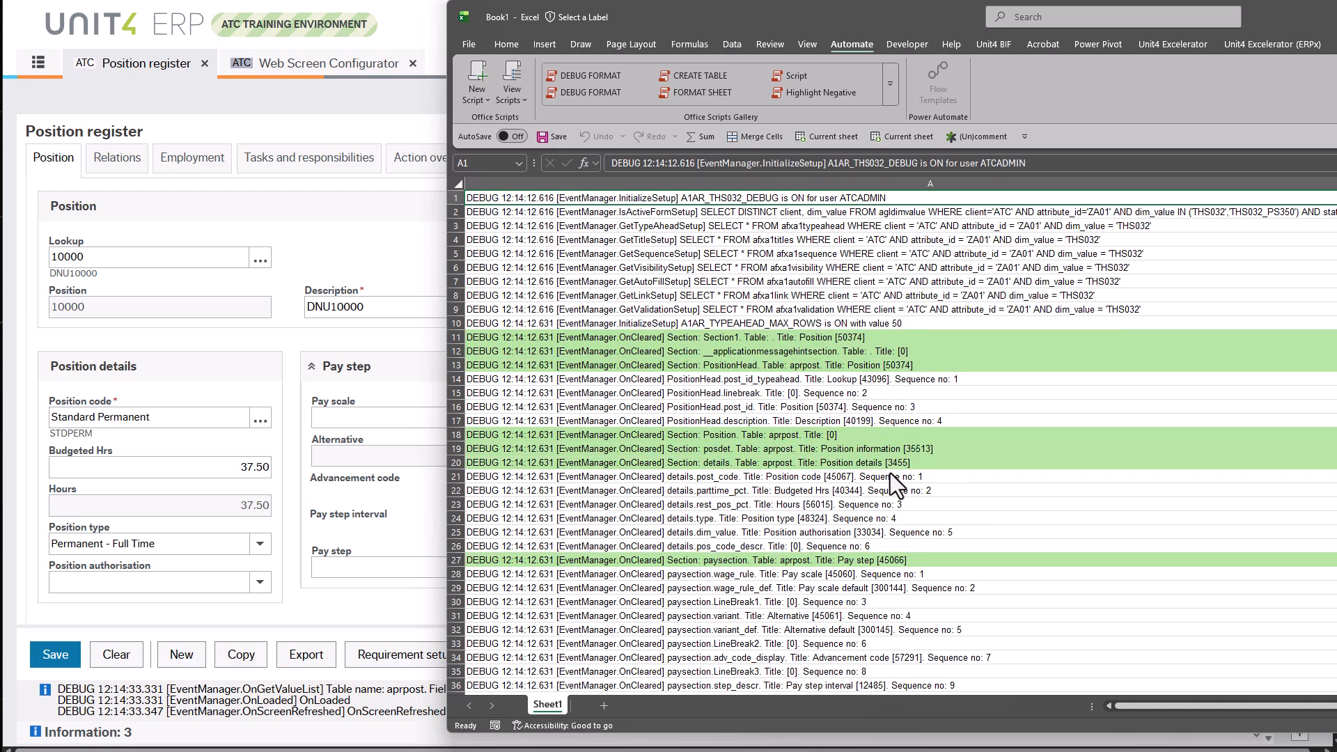
{"action": "left_click", "coordinate": [855, 466]}
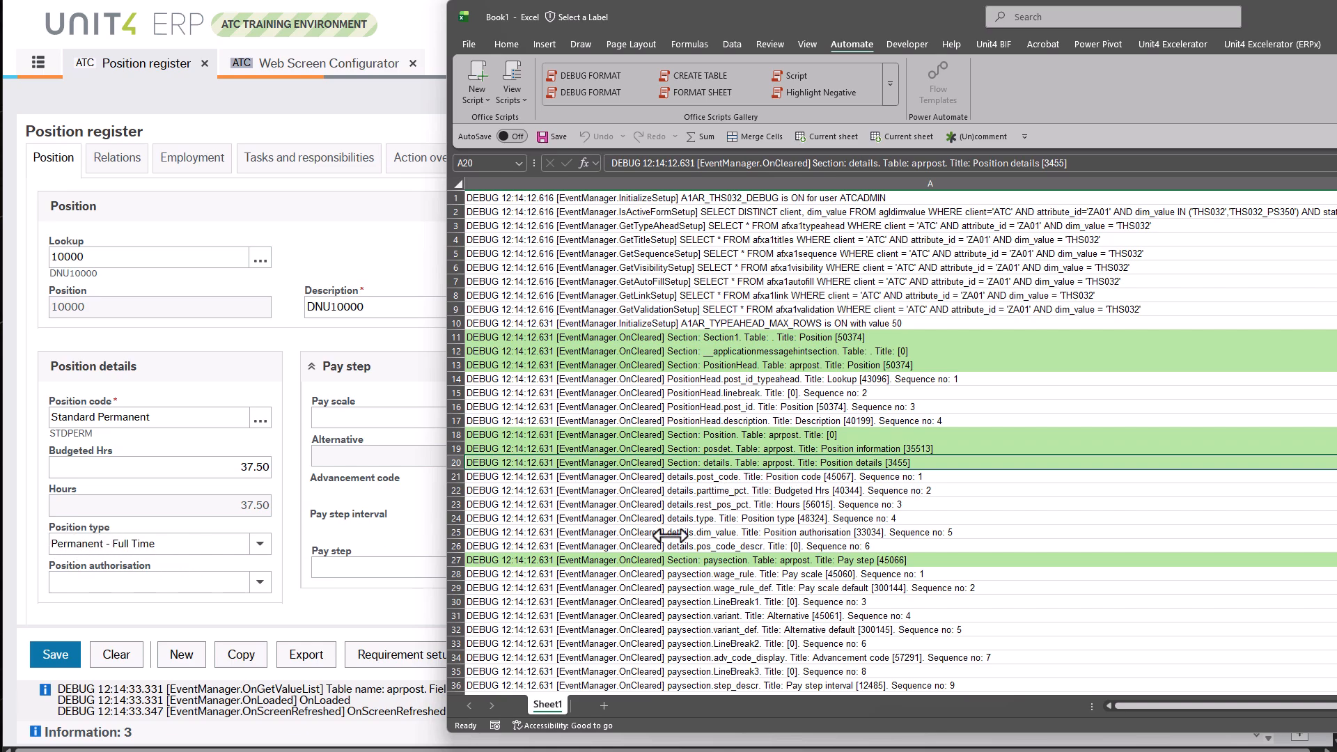
Check the section and field name of the Position type row in the debug workbook
{"action": "left_click", "coordinate": [773, 520]}
{"action": "double_click", "coordinate": [773, 520]}
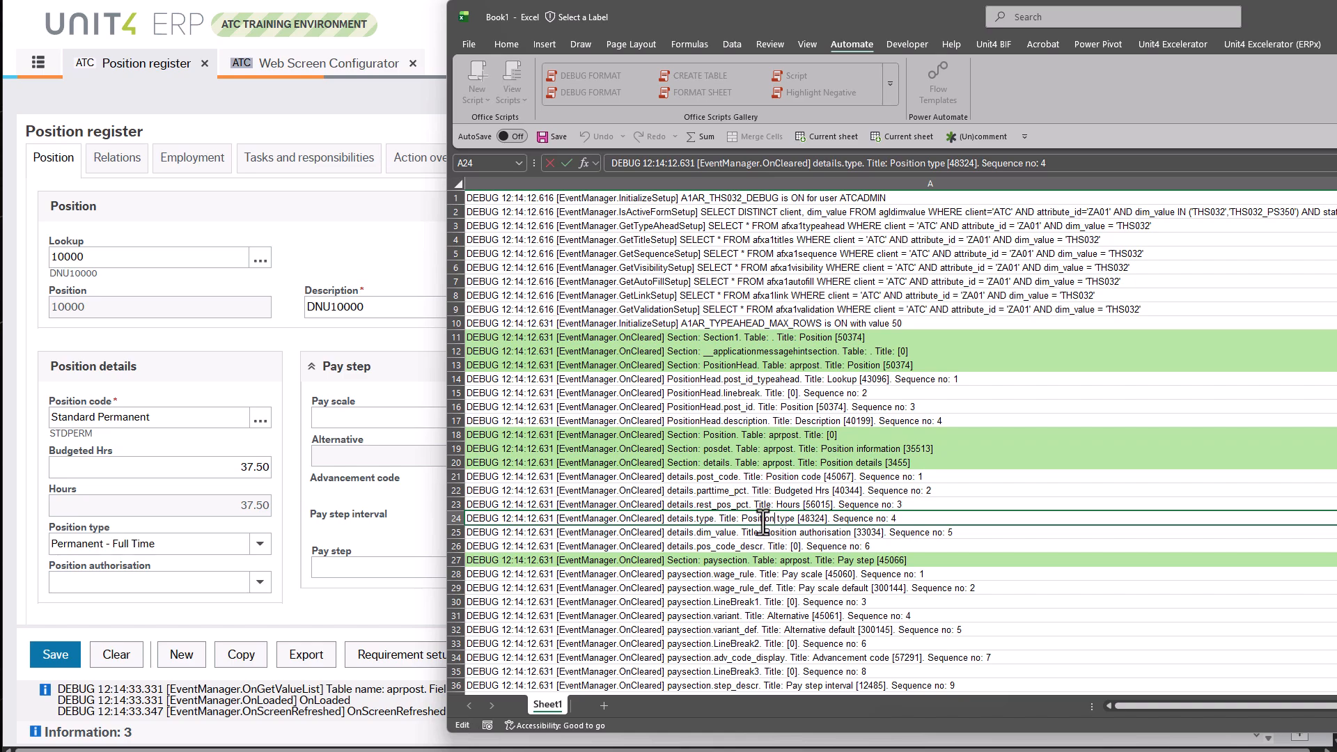
{"action": "double_click", "coordinate": [702, 520]}
{"action": "double_click", "coordinate": [705, 519]}
In the Web Screen Configurator, set the status of the details type row in the Visibility table to N and save the setup
{"action": "left_click", "coordinate": [406, 168]}
{"action": "left_click", "coordinate": [305, 67]}
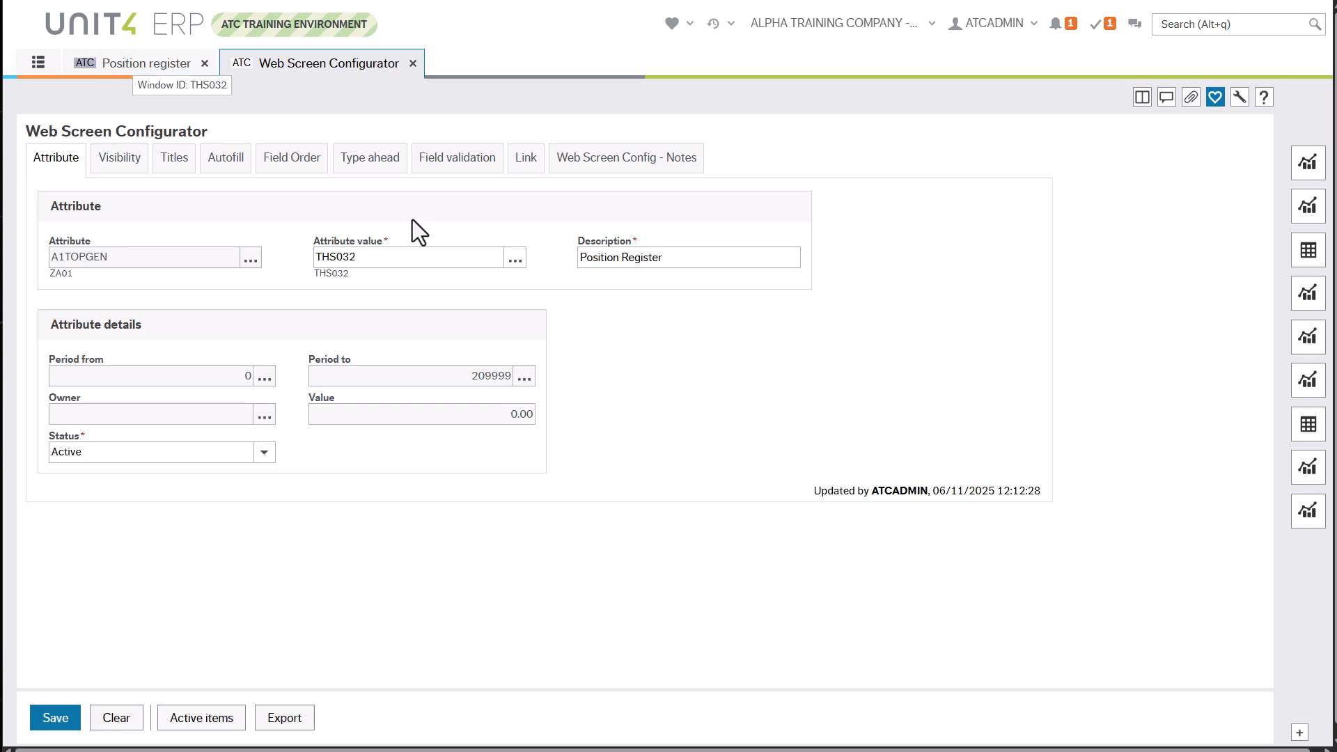
{"action": "left_click", "coordinate": [109, 165]}
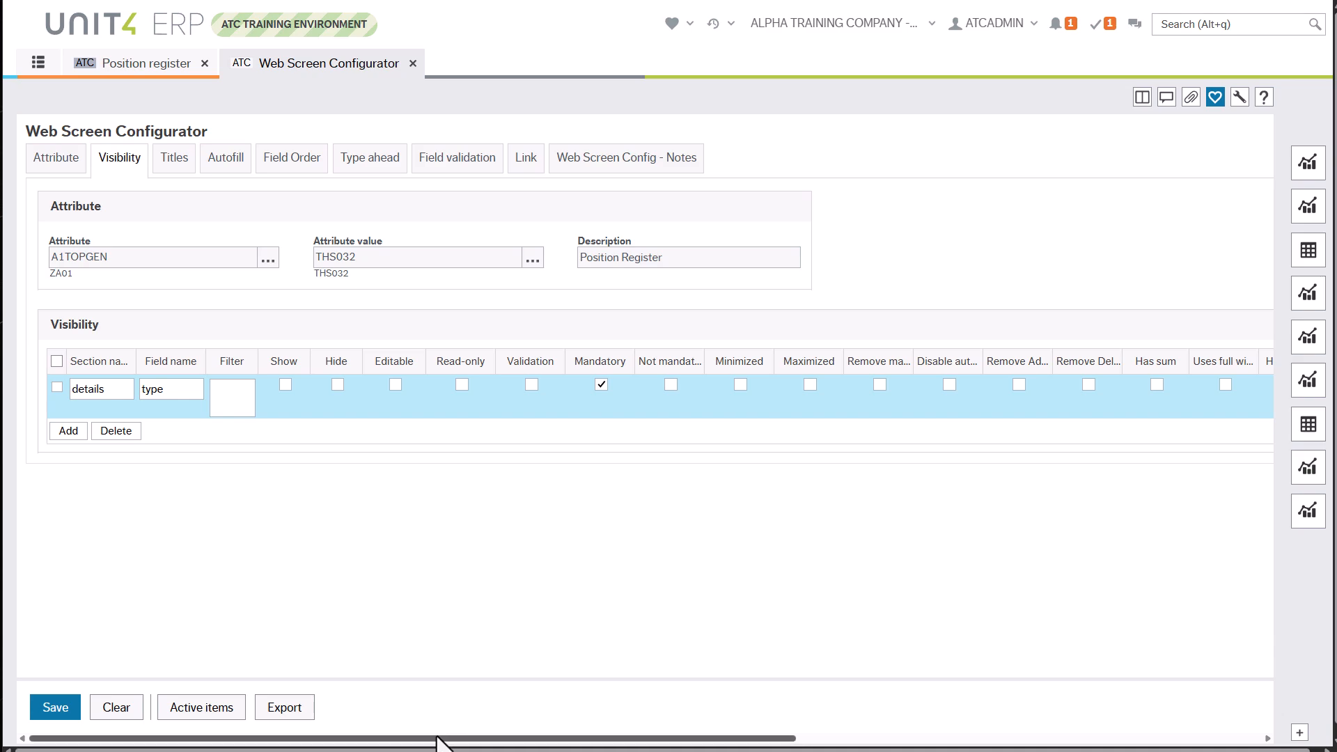
{"action": "left_click_drag", "start_coordinate": [443, 737], "coordinate": [920, 737]}
{"action": "left_click", "coordinate": [1151, 390]}
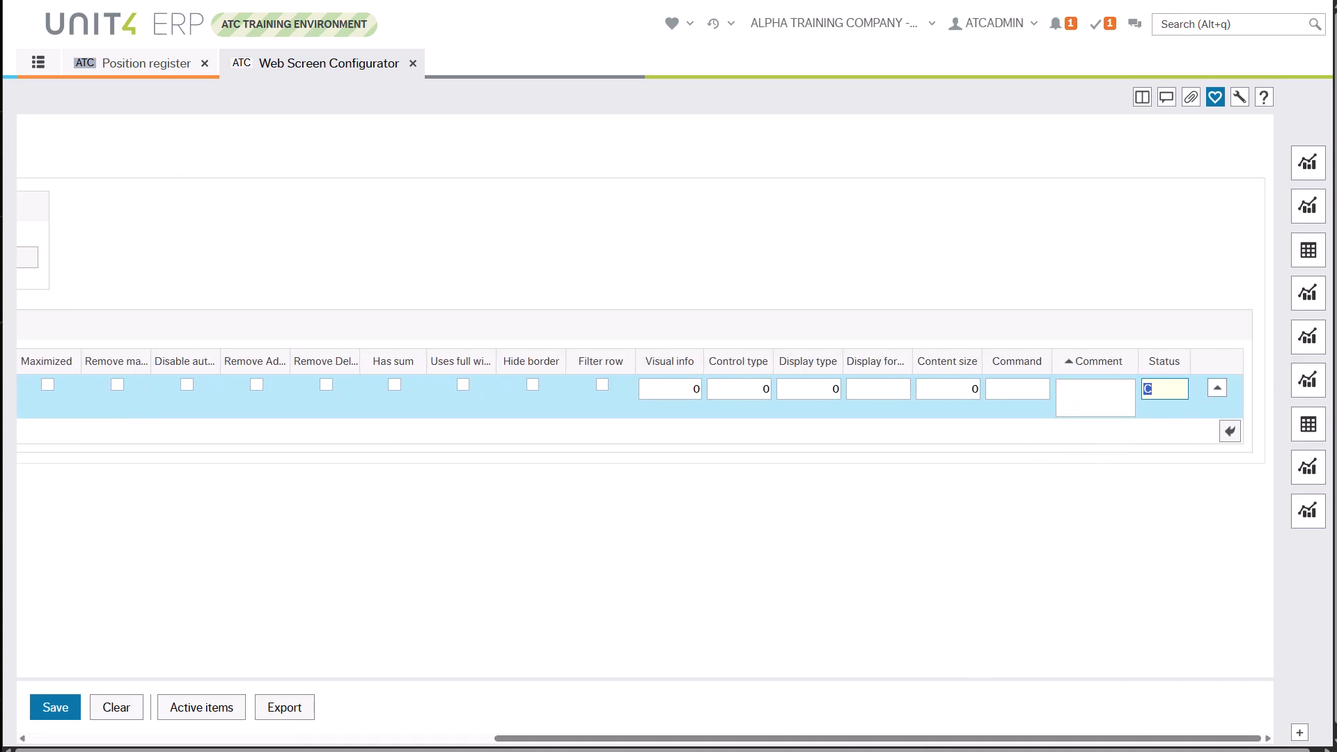
{"action": "type", "text": "N"}
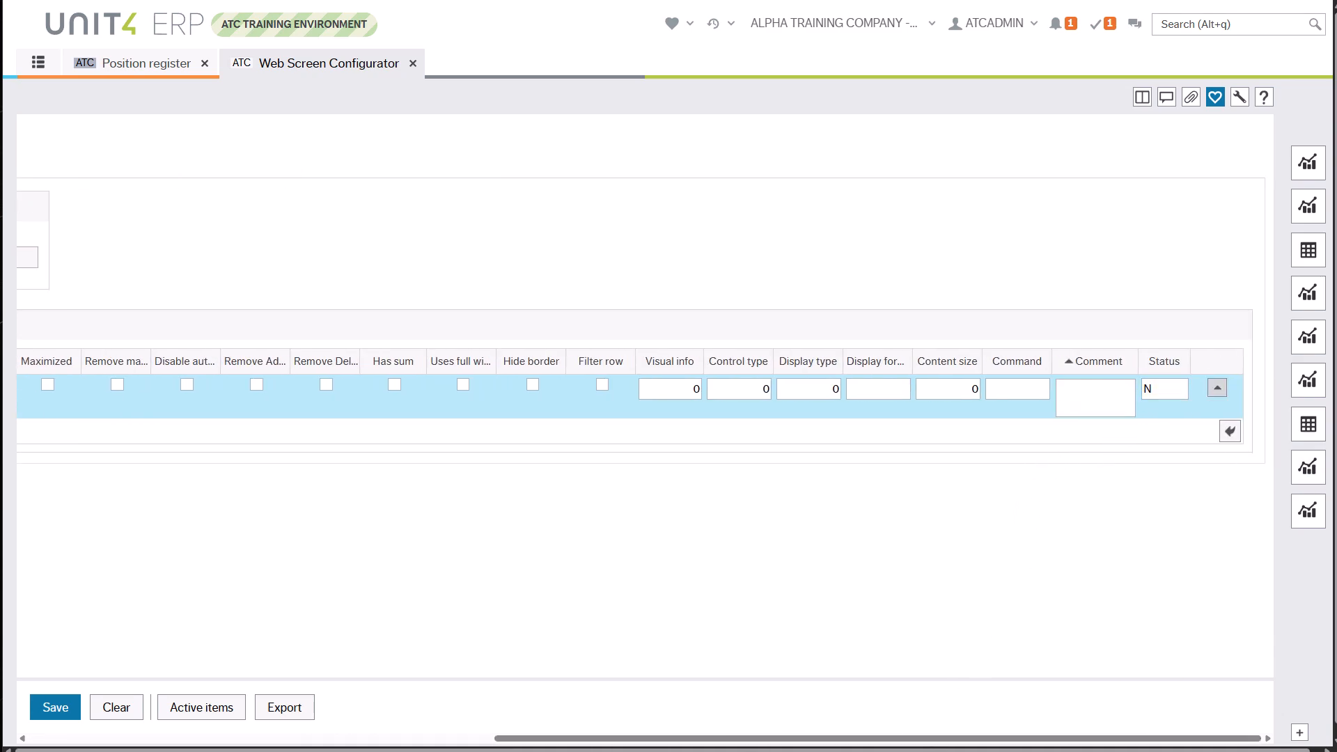
{"action": "left_click", "coordinate": [47, 712]}
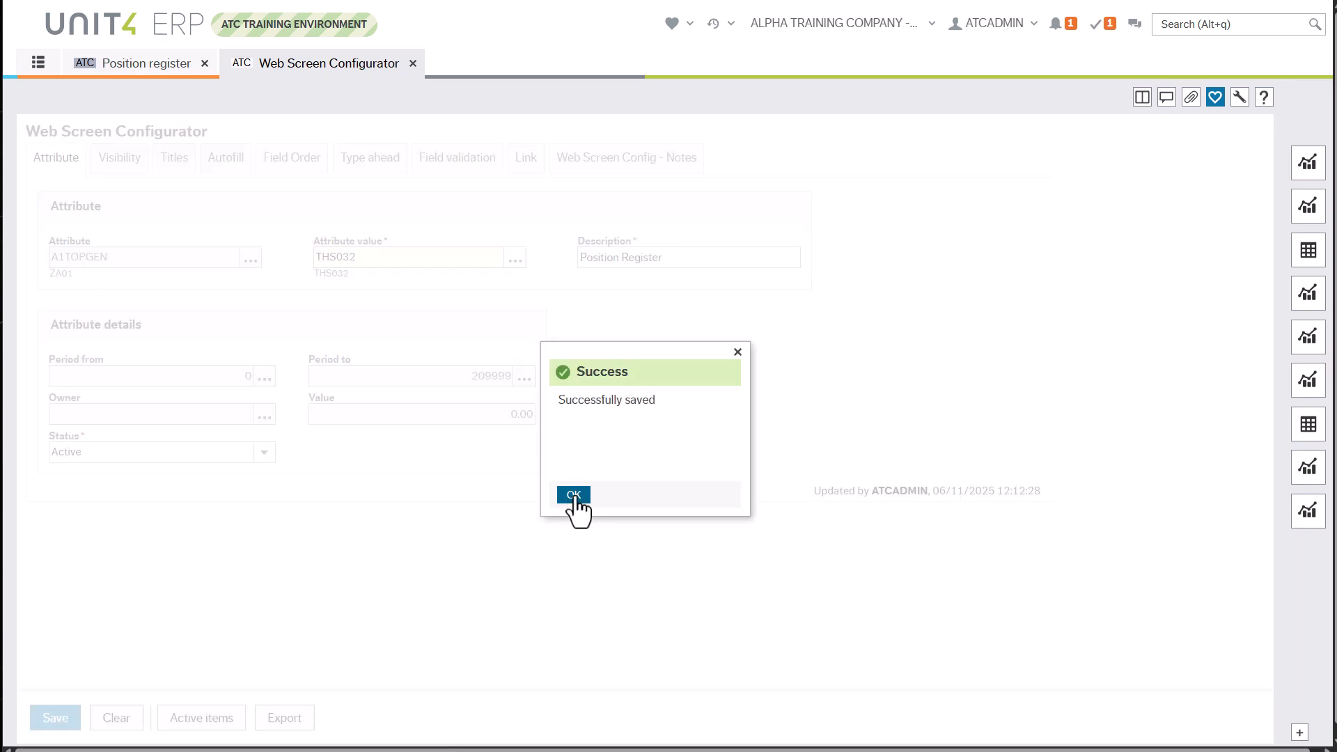
{"action": "left_click", "coordinate": [573, 496]}
Reload the Position register and look up position 10000
{"action": "left_click", "coordinate": [133, 70]}
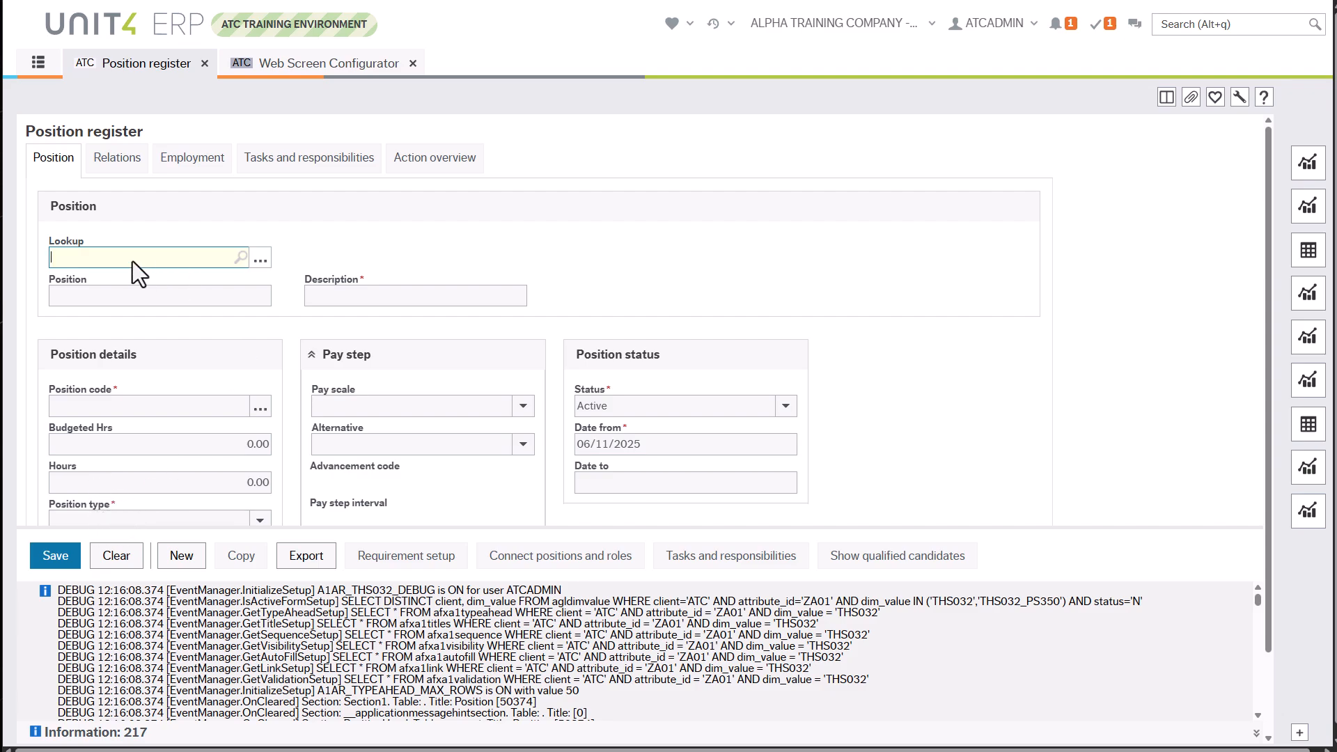
{"action": "type", "text": "10000"}
{"action": "left_click", "coordinate": [183, 290]}
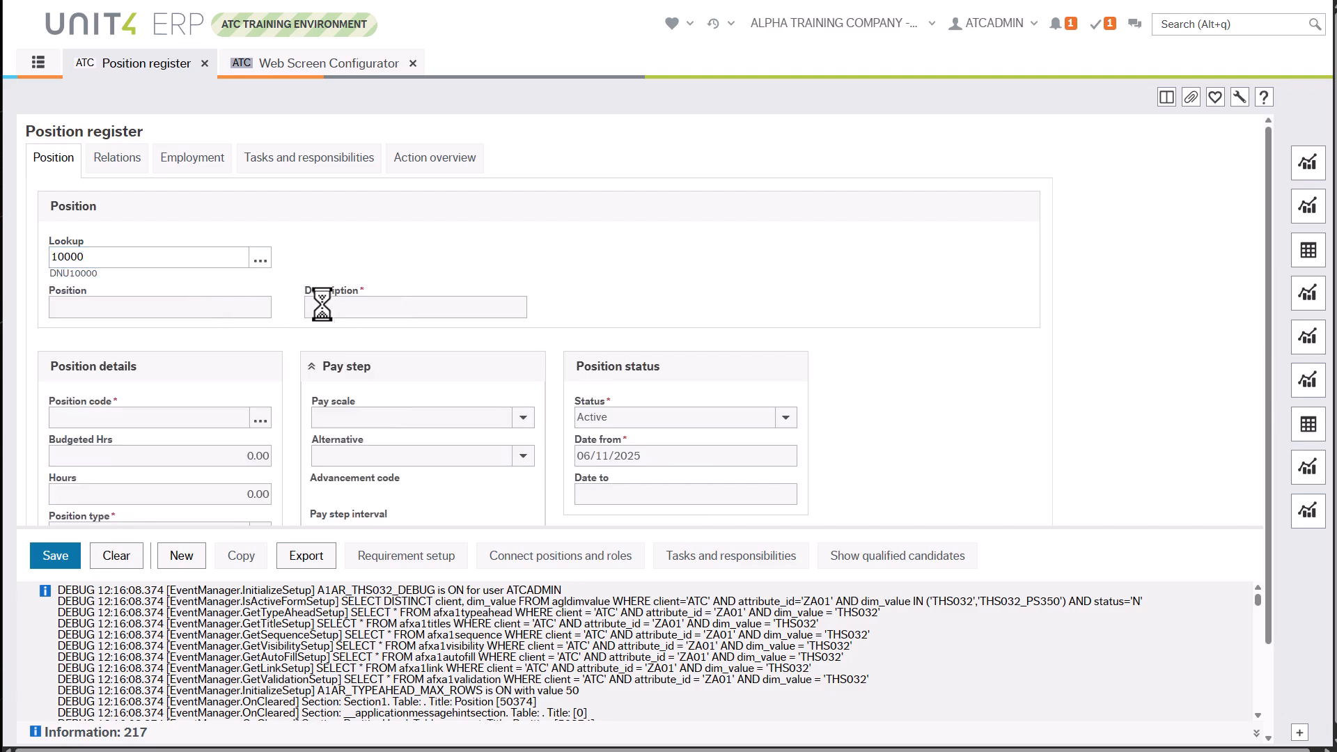
Test the mandatory Position type field by choosing the blank value and opening the error messages
{"action": "left_click", "coordinate": [190, 539]}
{"action": "left_click", "coordinate": [257, 544]}
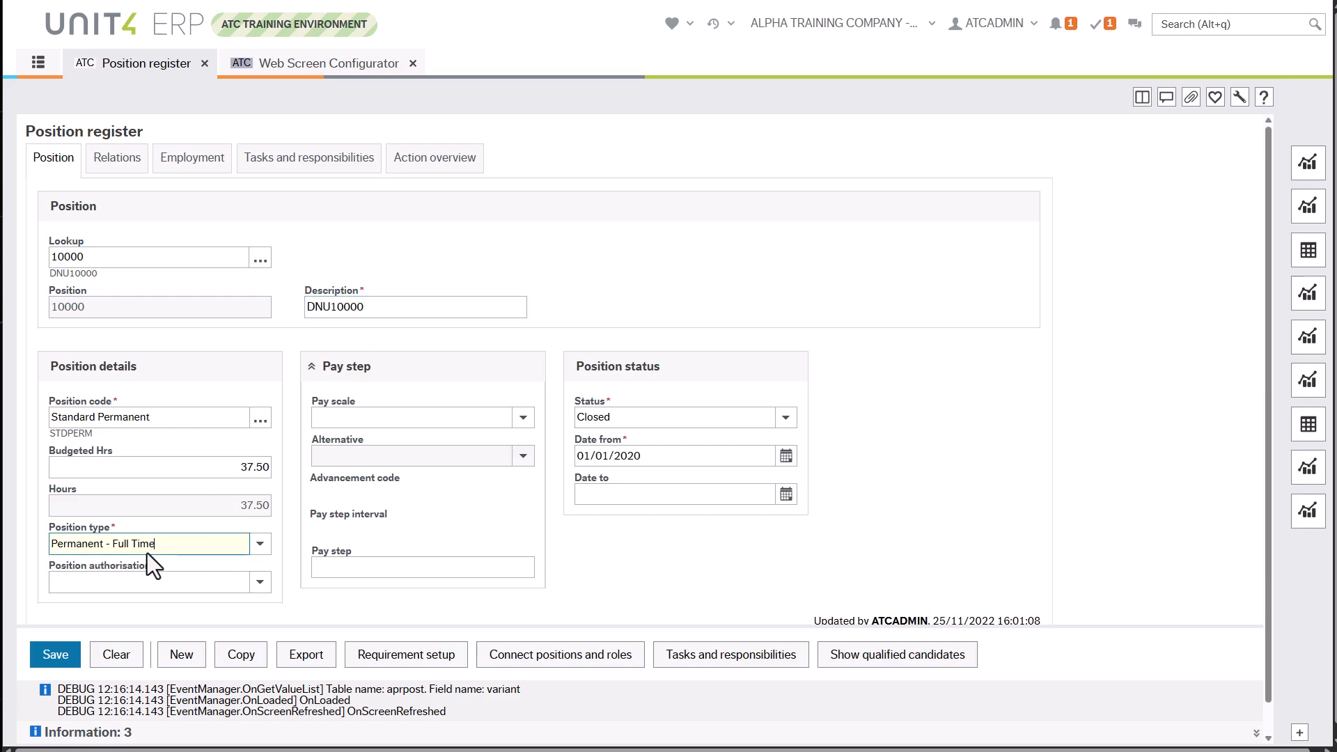
{"action": "left_click", "coordinate": [261, 543]}
{"action": "left_click", "coordinate": [124, 565]}
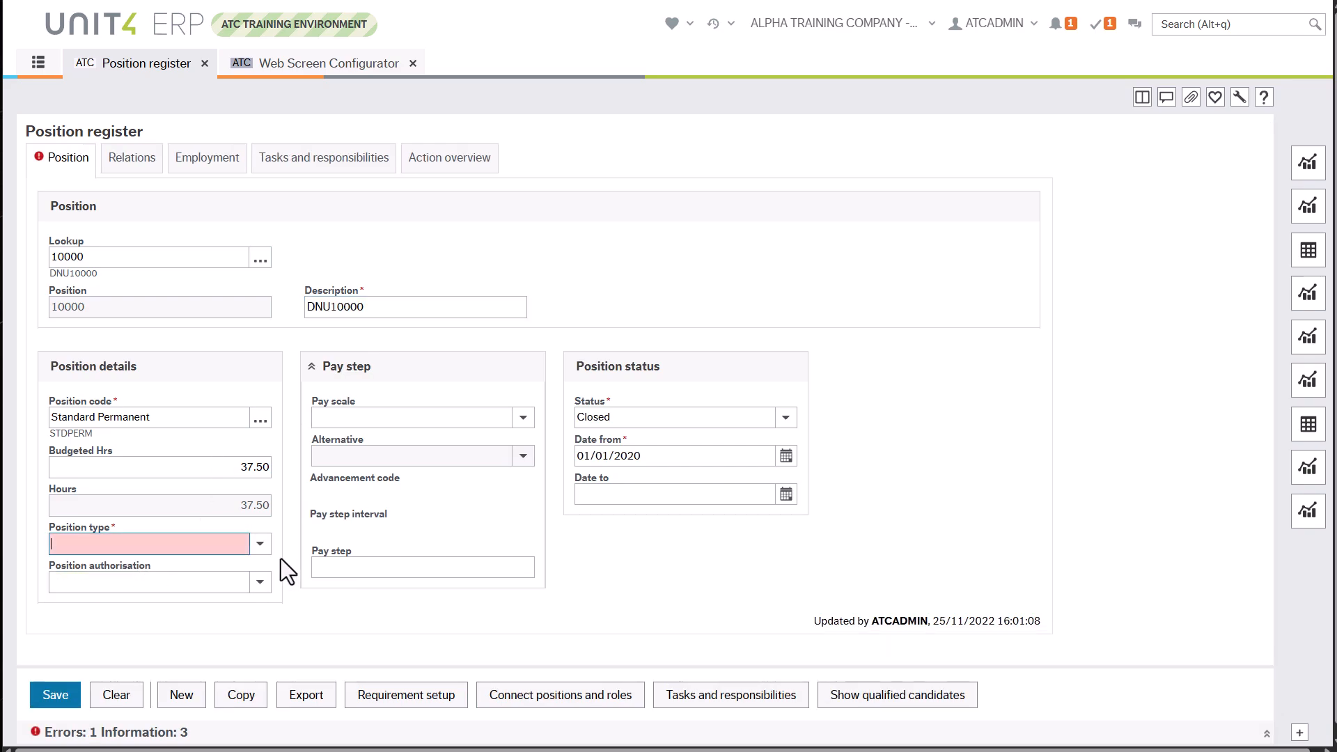
{"action": "left_click", "coordinate": [82, 732]}
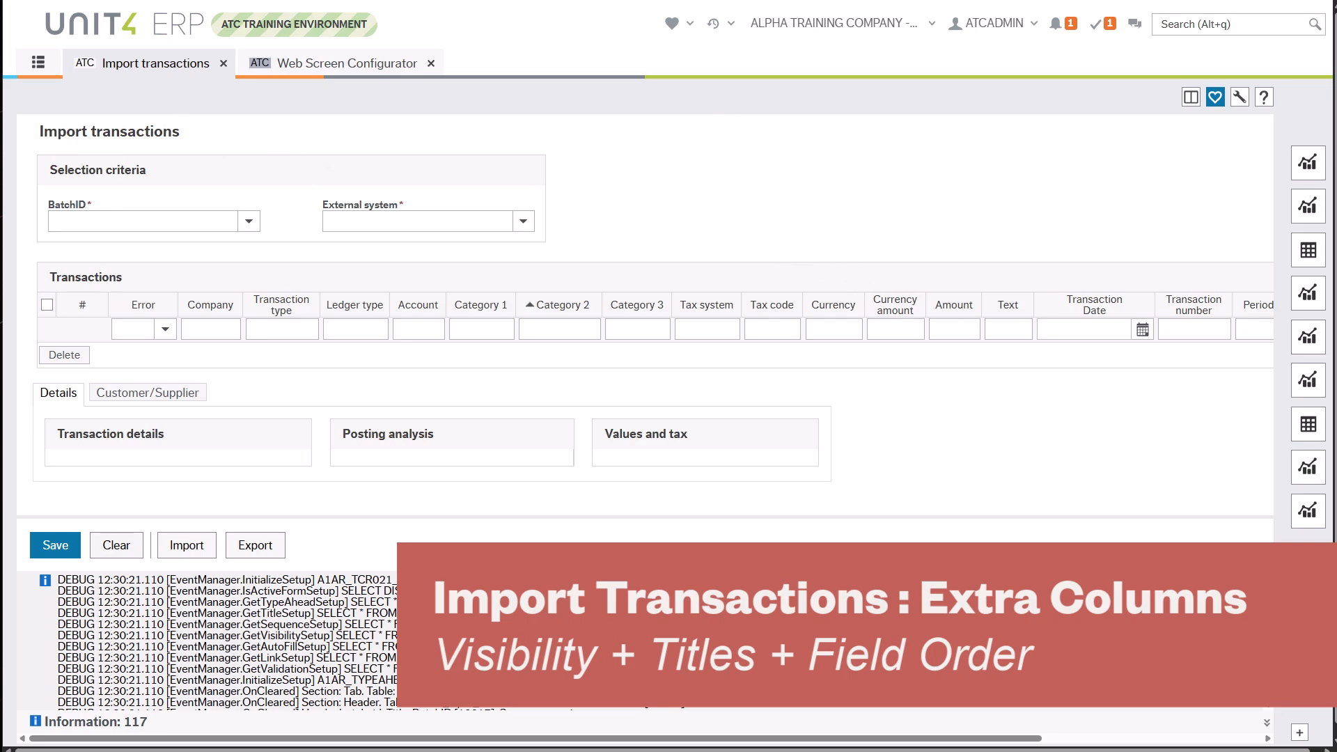
Compare the web Import transactions screen with Batch input maintenance in the desktop client, selecting its Cat1 to Cat7 columns
{"action": "key", "text": "alt+Tab"}
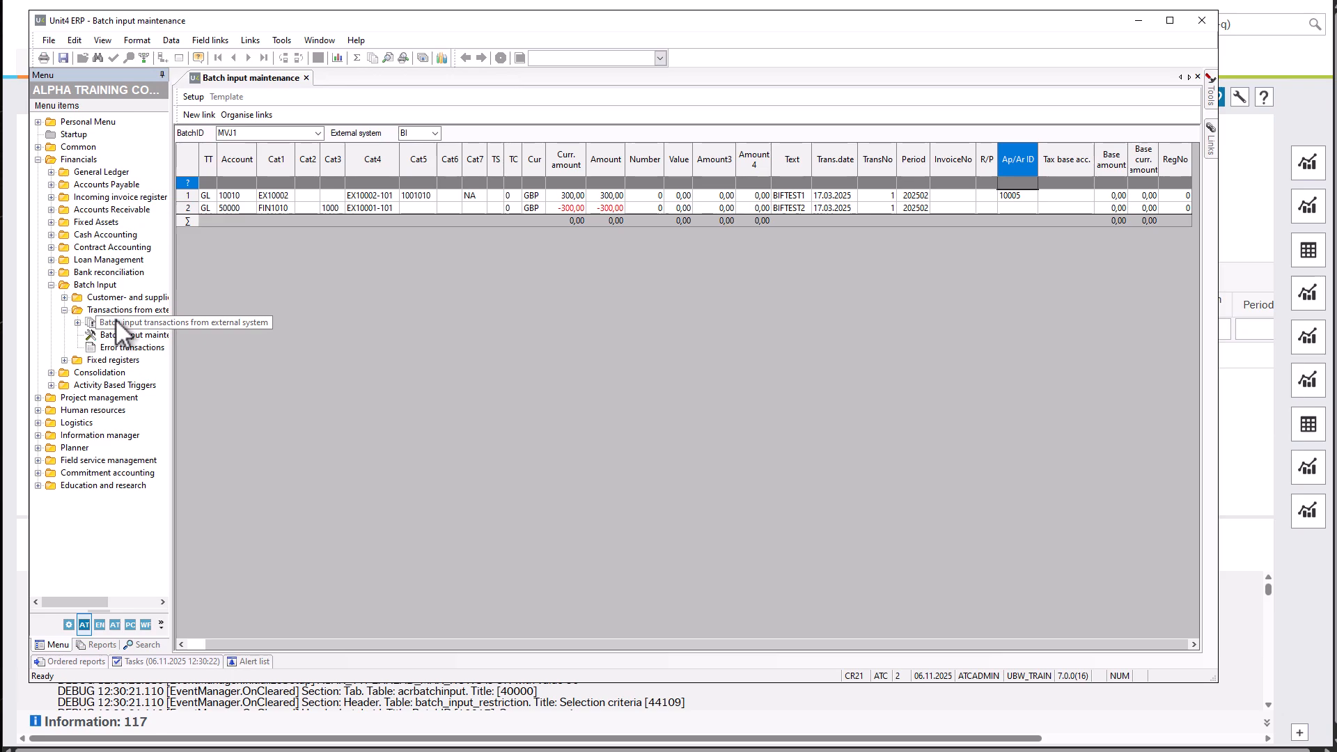
{"action": "left_click", "coordinate": [15, 20]}
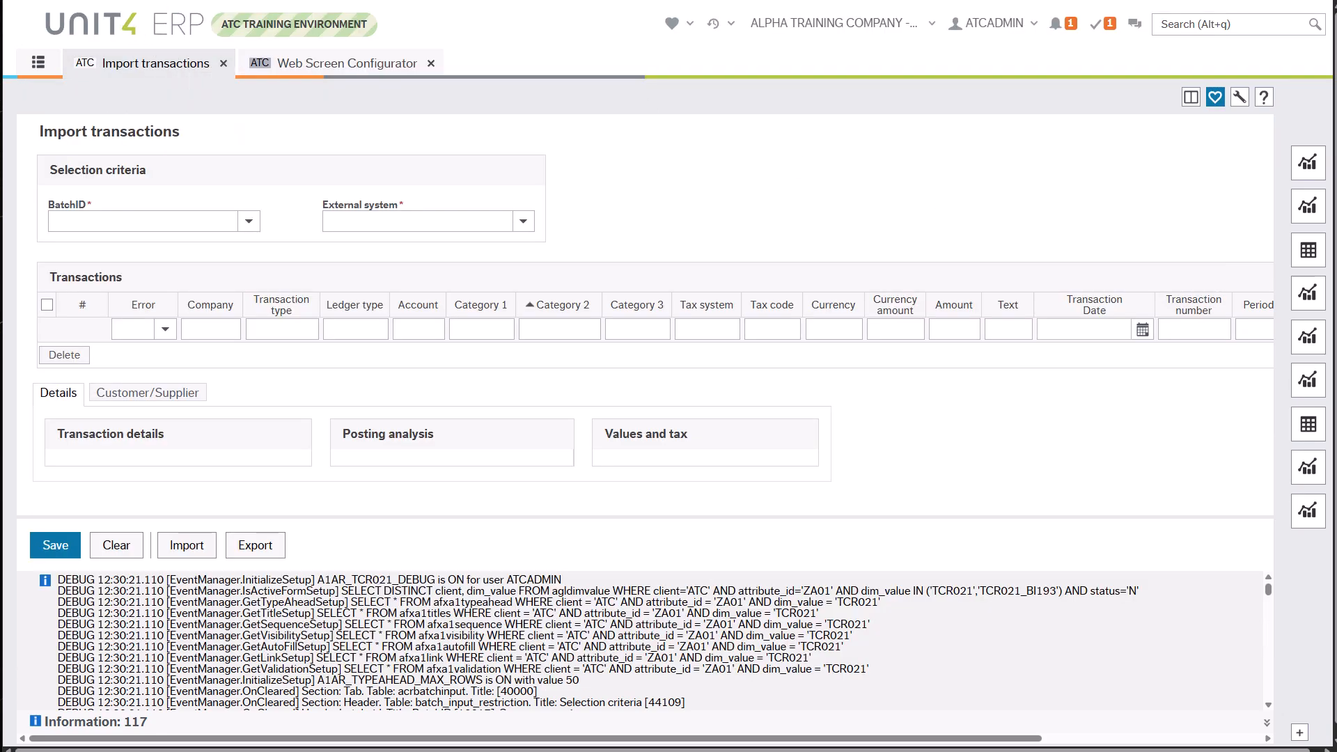
{"action": "key", "text": "alt+Tab"}
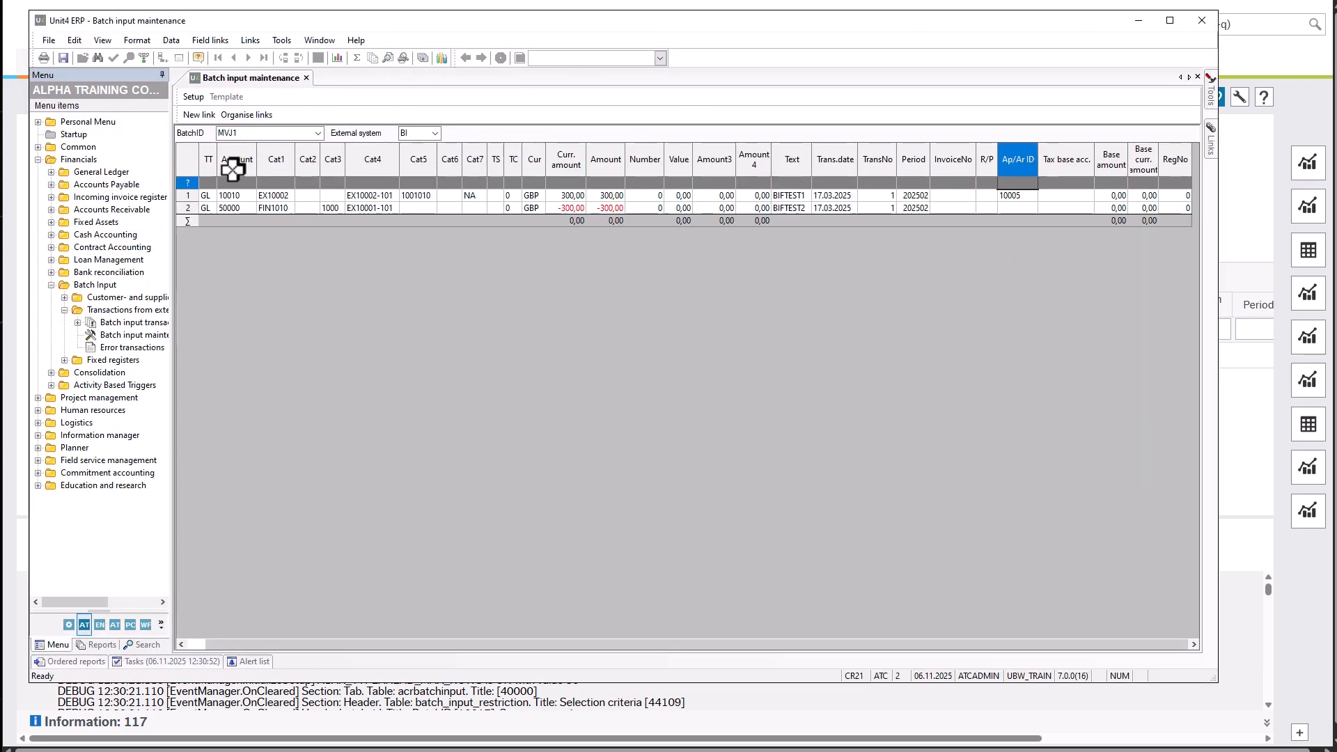
{"action": "left_click_drag", "start_coordinate": [293, 160], "coordinate": [488, 156]}
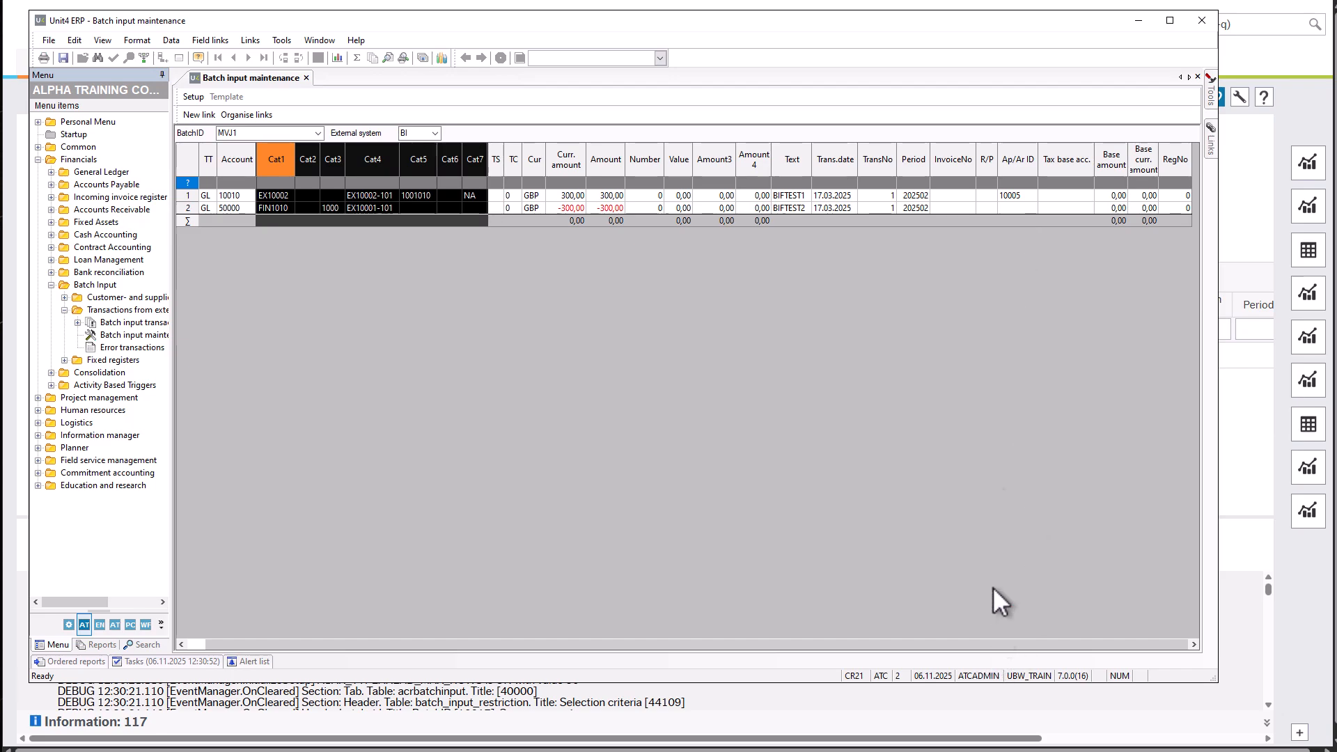
Examine the columns available in the enquiry setup of Batch input maintenance and cancel the setup
{"action": "left_click", "coordinate": [671, 195]}
{"action": "key", "text": "F6"}
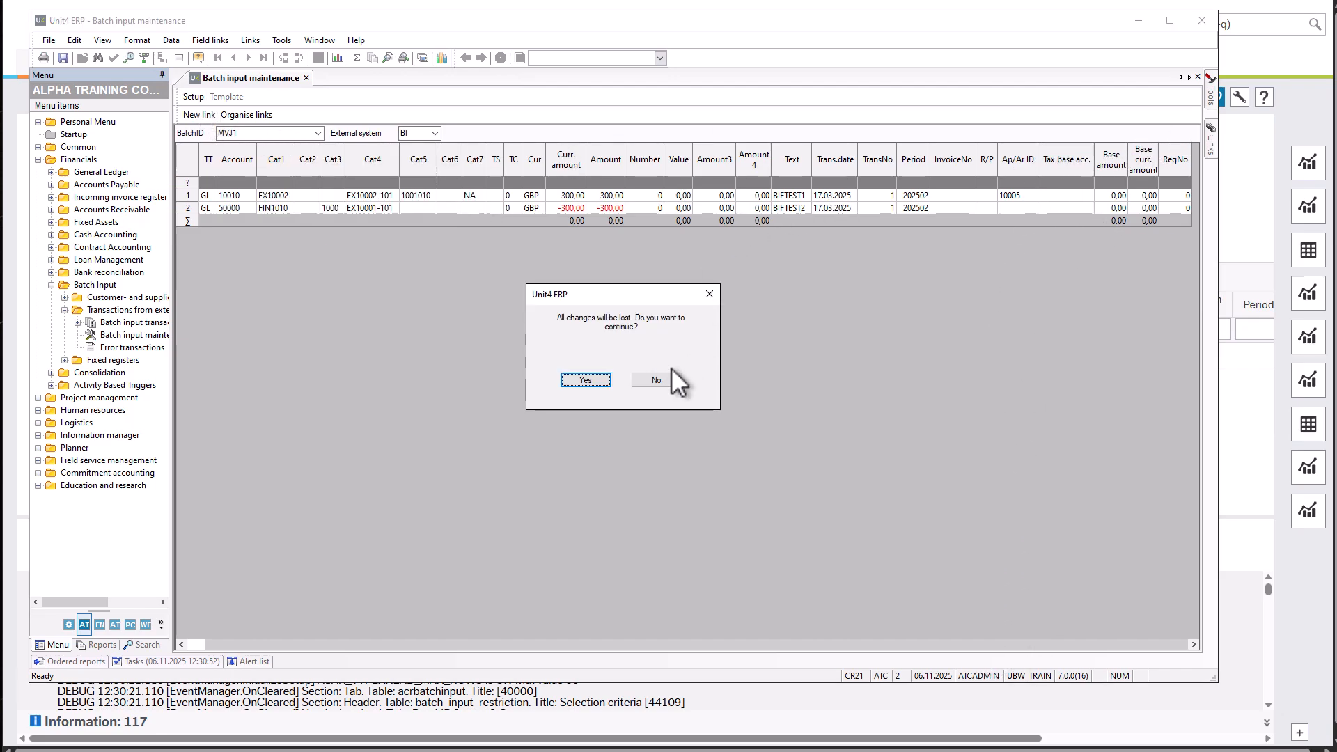
{"action": "left_click", "coordinate": [635, 379]}
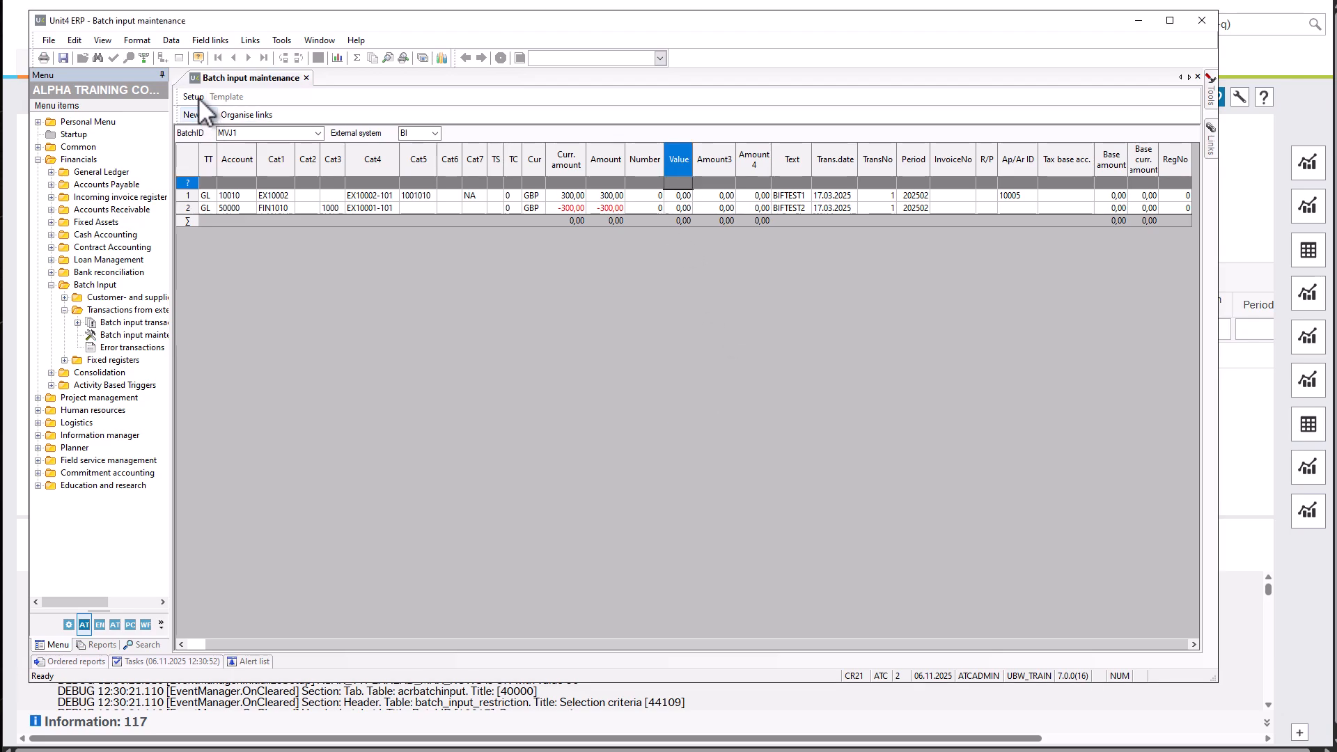
{"action": "left_click", "coordinate": [200, 99]}
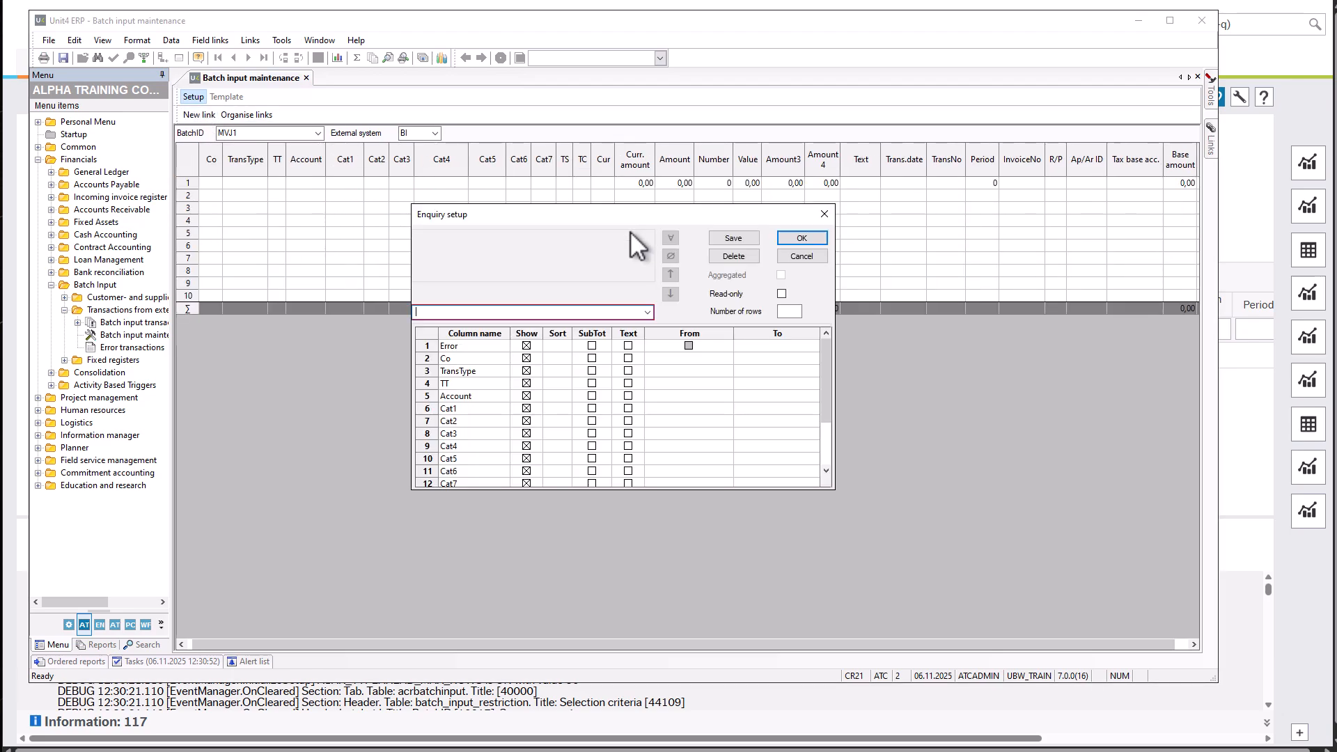
{"action": "scroll", "coordinate": [530, 401], "scroll_direction": "down", "scroll_amount": 4}
{"action": "scroll", "coordinate": [550, 418], "scroll_direction": "down", "scroll_amount": 4}
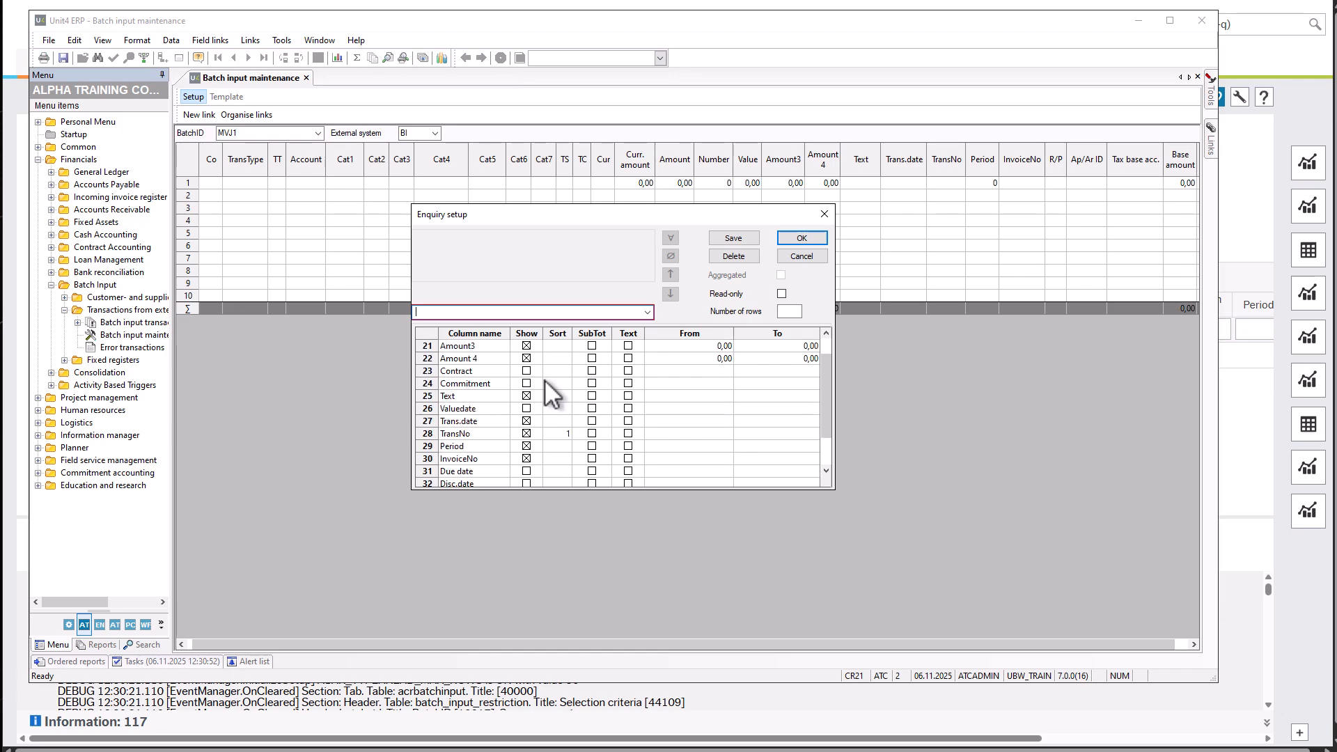
{"action": "scroll", "coordinate": [606, 397], "scroll_direction": "down", "scroll_amount": 5}
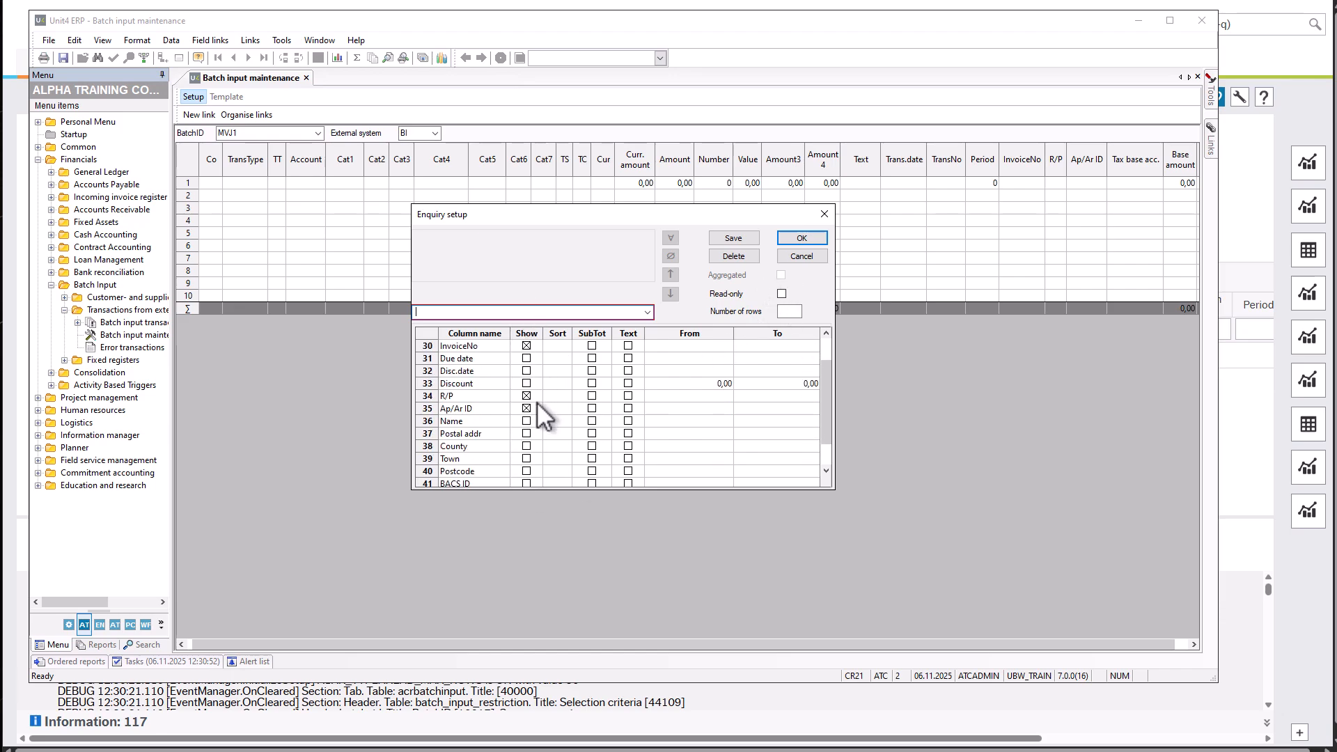
{"action": "scroll", "coordinate": [528, 461], "scroll_direction": "down", "scroll_amount": 7}
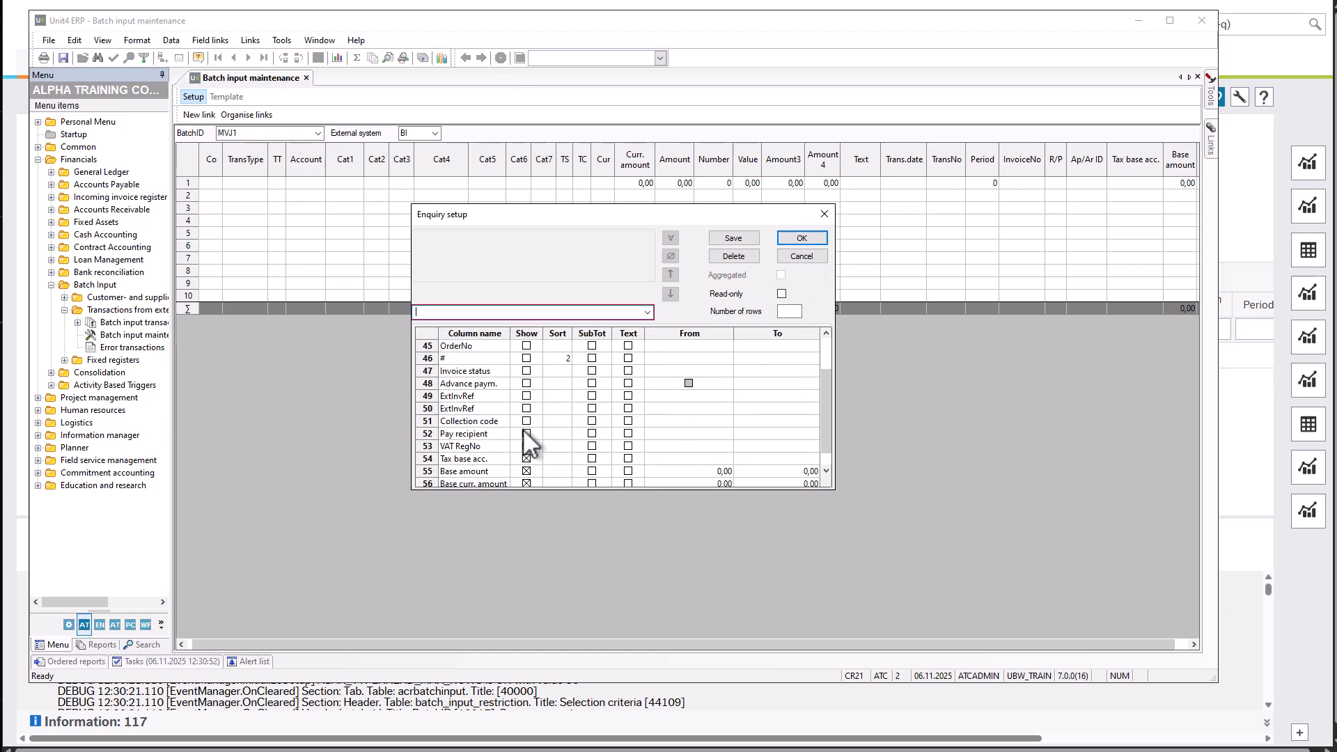
{"action": "scroll", "coordinate": [523, 366], "scroll_direction": "up", "scroll_amount": 11}
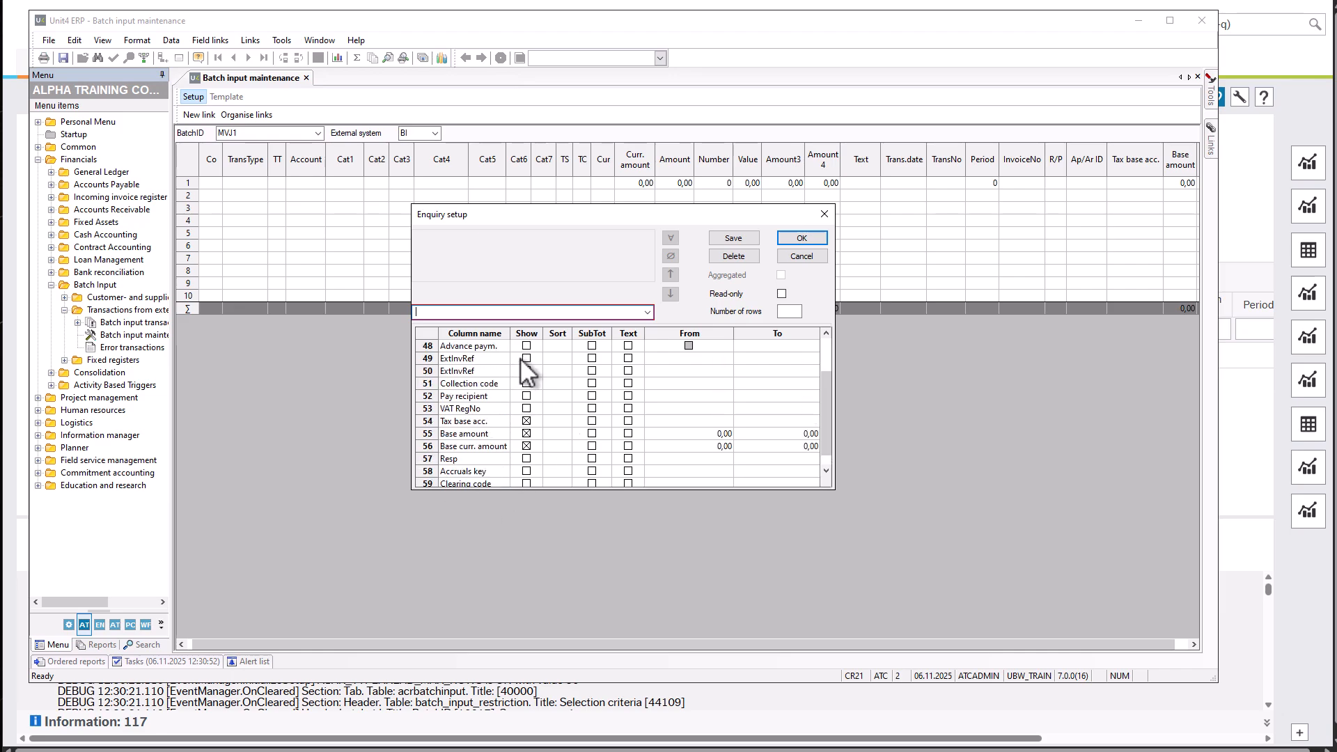
{"action": "left_click", "coordinate": [802, 257]}
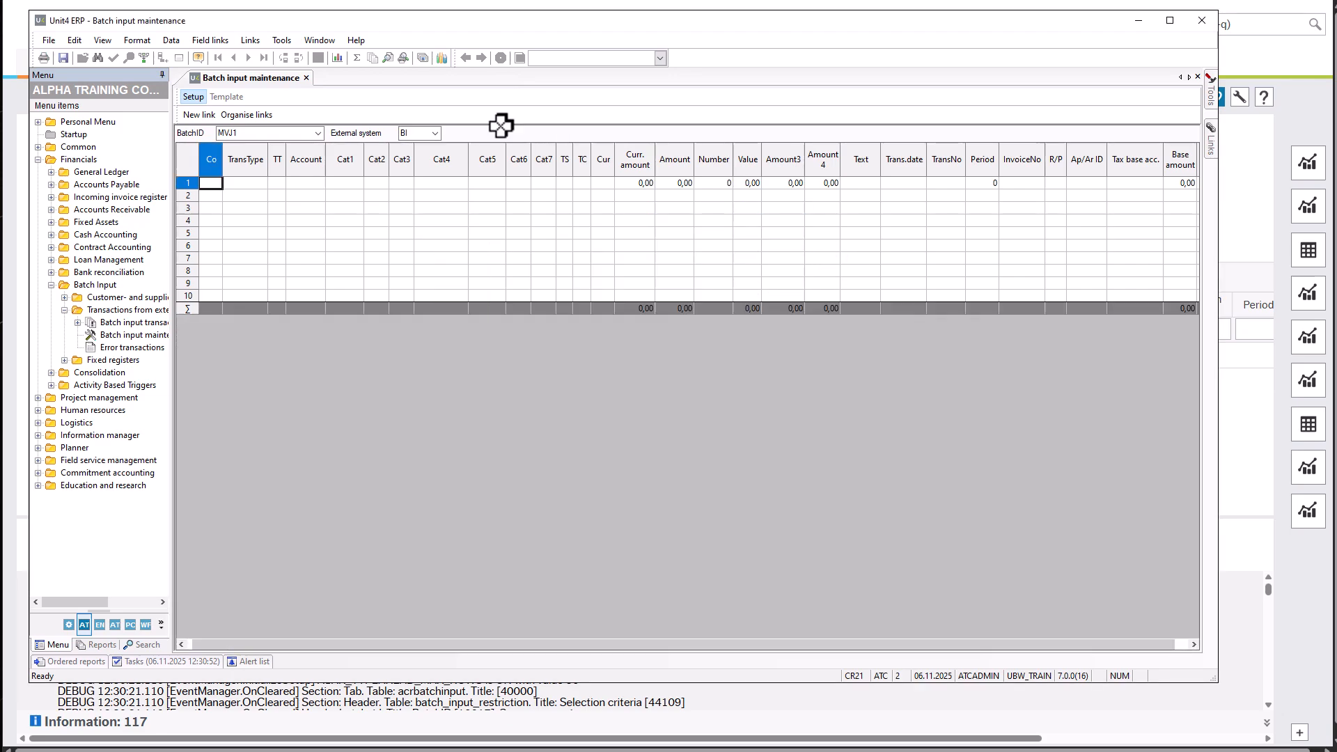
{"action": "left_click", "coordinate": [192, 97]}
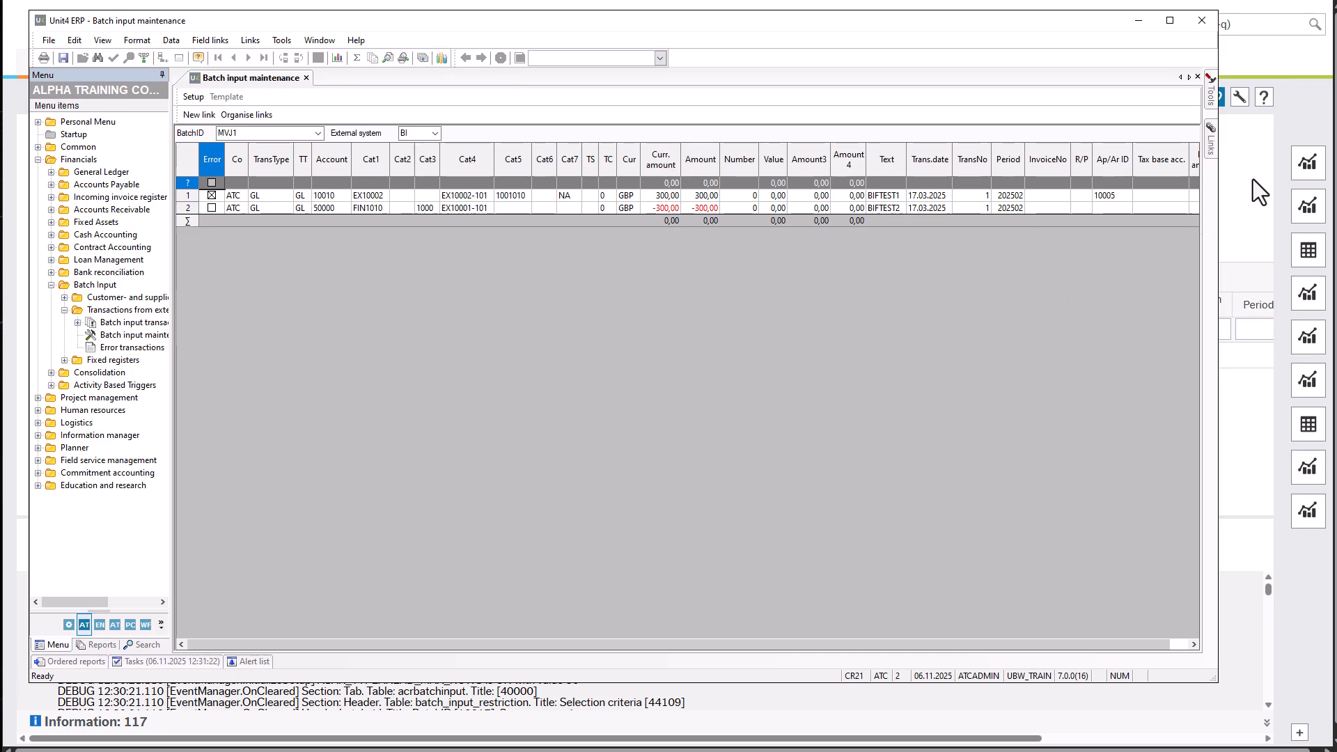
Switch to the web Import transactions screen, load batch MVJ1 with external system BI, and examine the first transaction's posting analysis
{"action": "left_click", "coordinate": [1309, 130]}
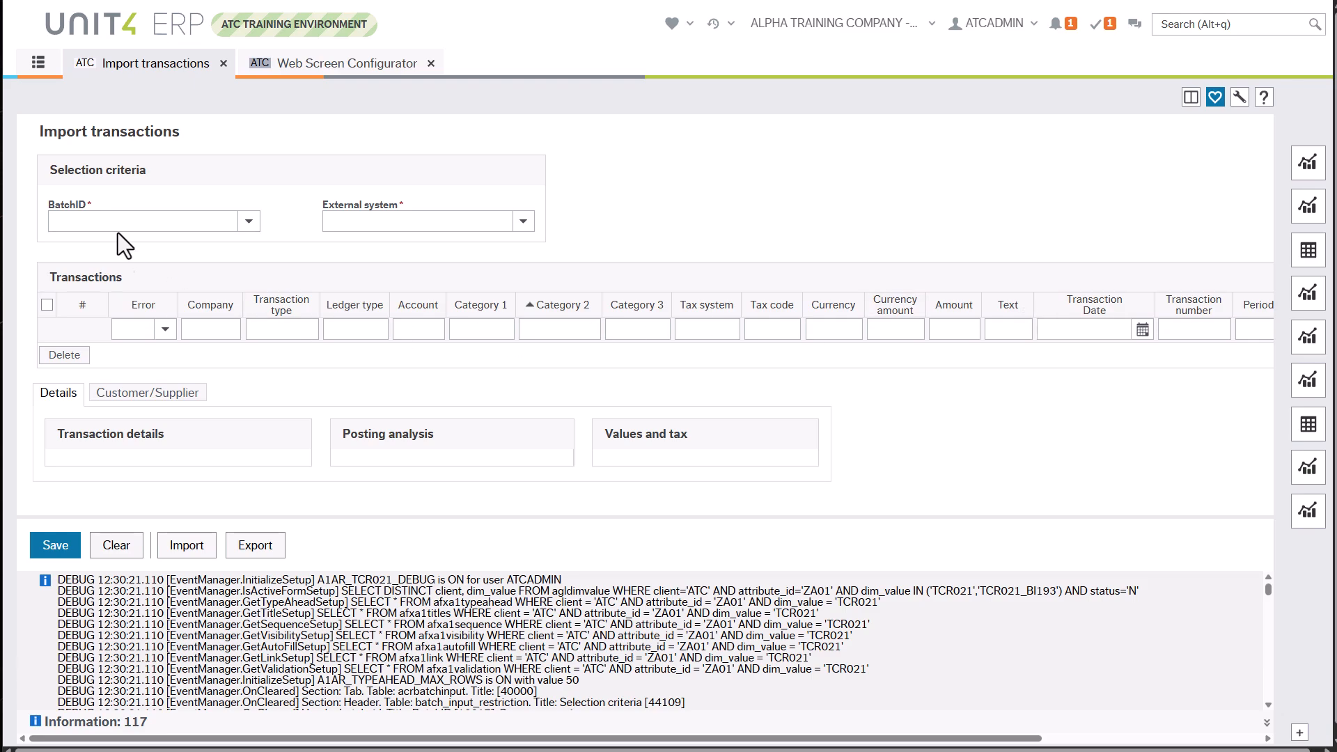
{"action": "left_click", "coordinate": [248, 221]}
{"action": "left_click", "coordinate": [100, 274]}
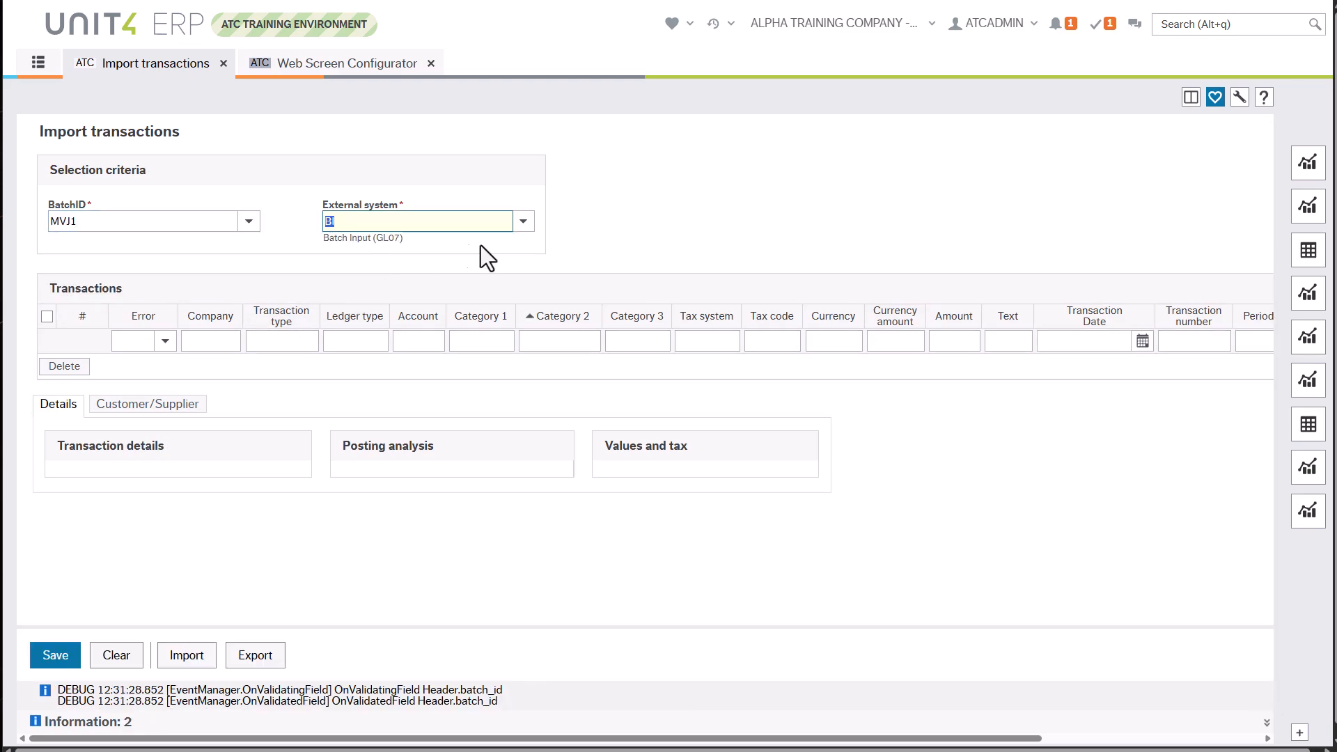
{"action": "left_click", "coordinate": [421, 365]}
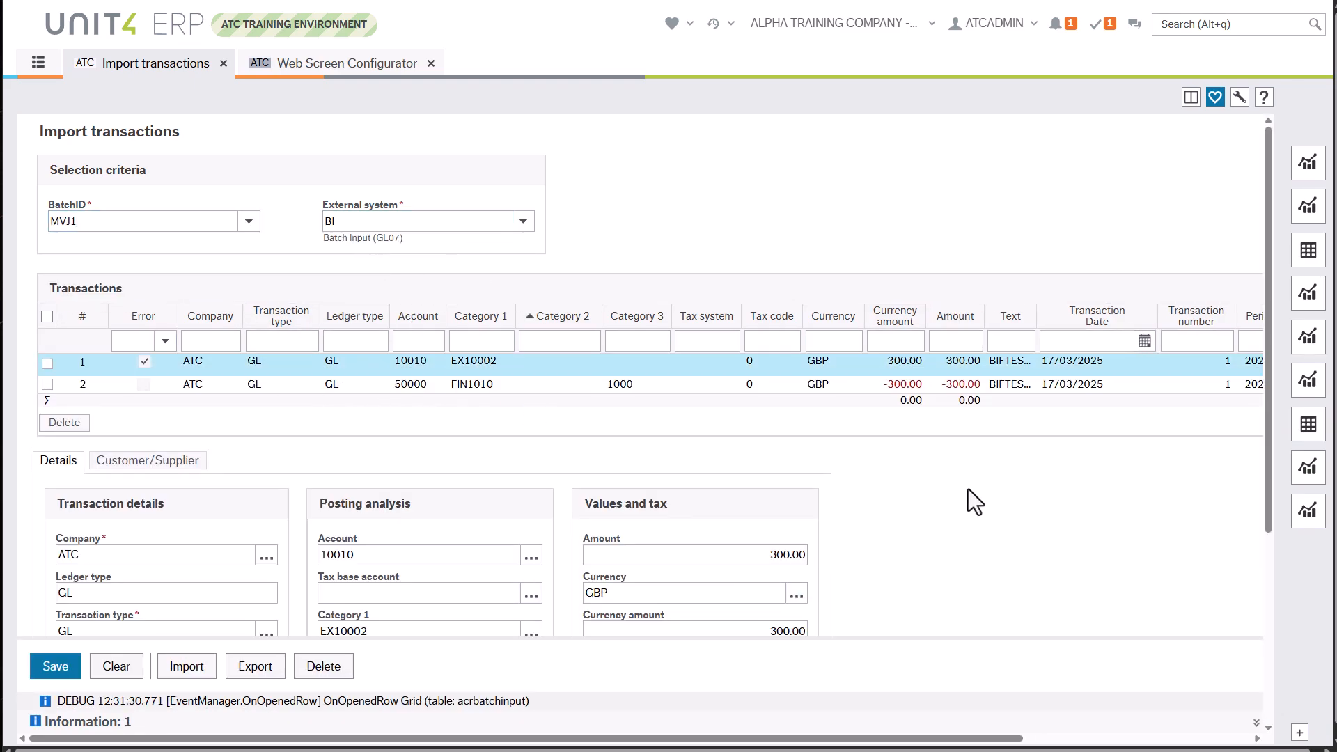
{"action": "scroll", "coordinate": [481, 384], "scroll_direction": "down", "scroll_amount": 3}
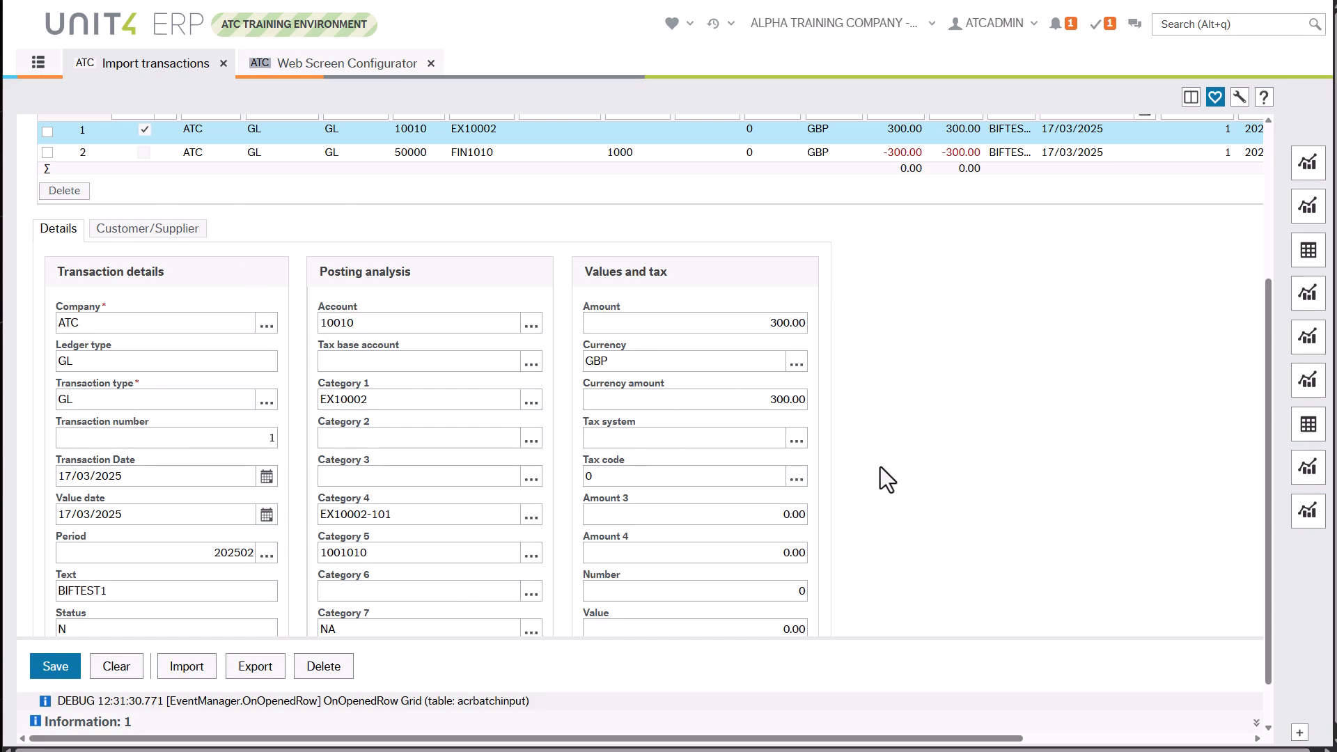
{"action": "scroll", "coordinate": [923, 388], "scroll_direction": "up", "scroll_amount": 3}
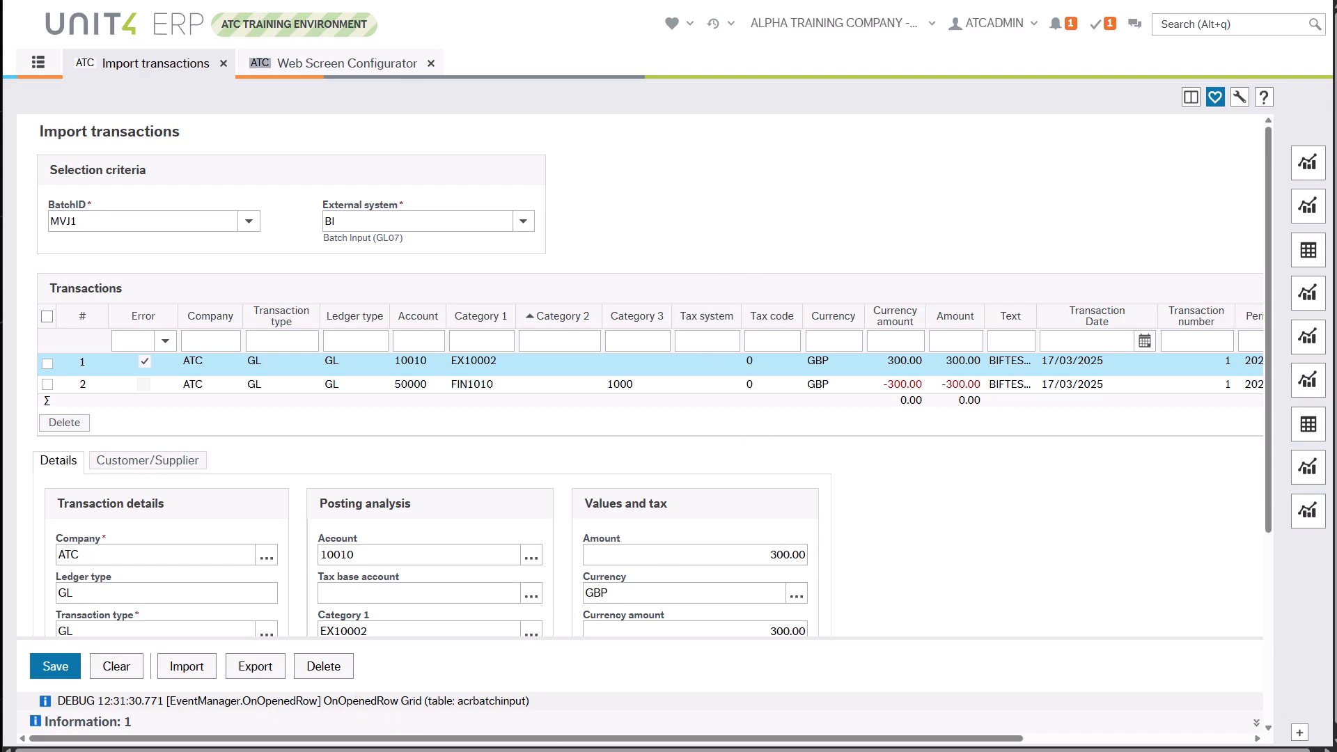
Switch to IMPORT TRANSACTIONS.xlsx in Excel and examine the Transactions section's name, table and Grid field rows in the debug log
{"action": "key", "text": "alt+Tab"}
{"action": "left_click", "coordinate": [1011, 307]}
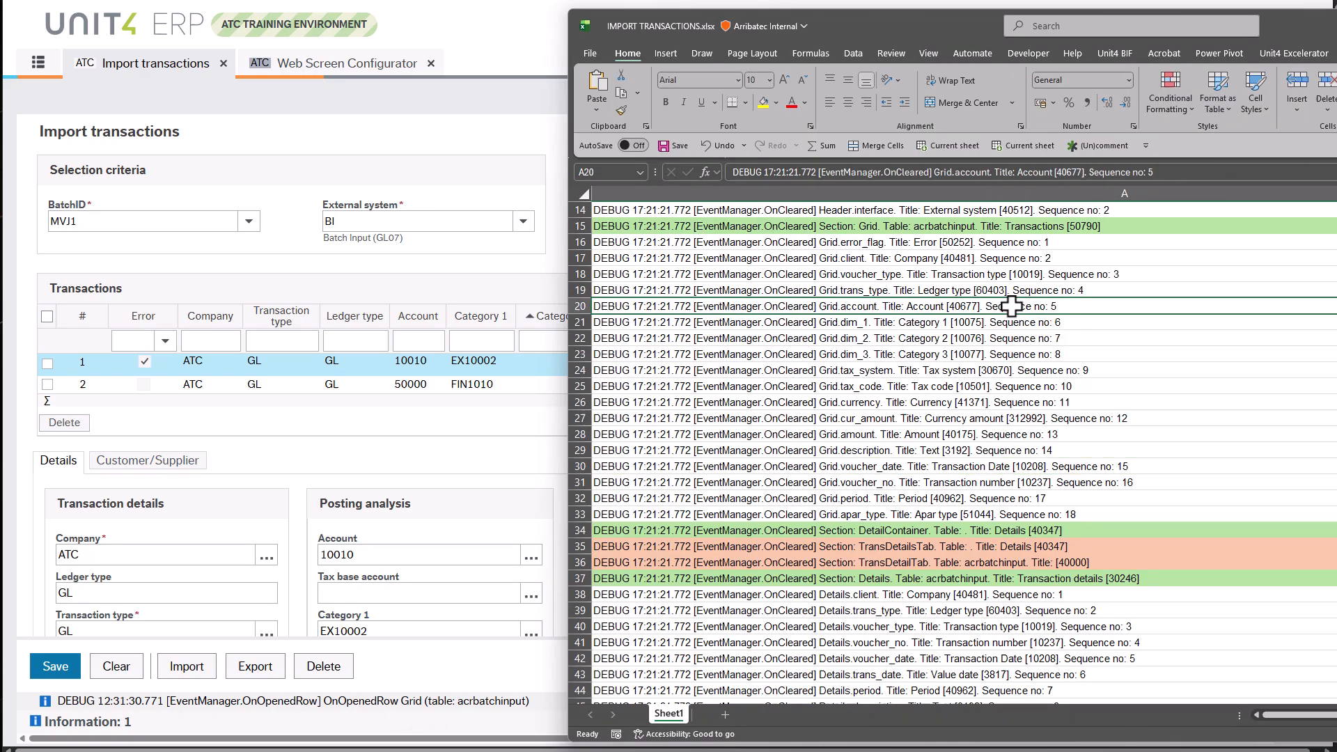
{"action": "left_click", "coordinate": [846, 230]}
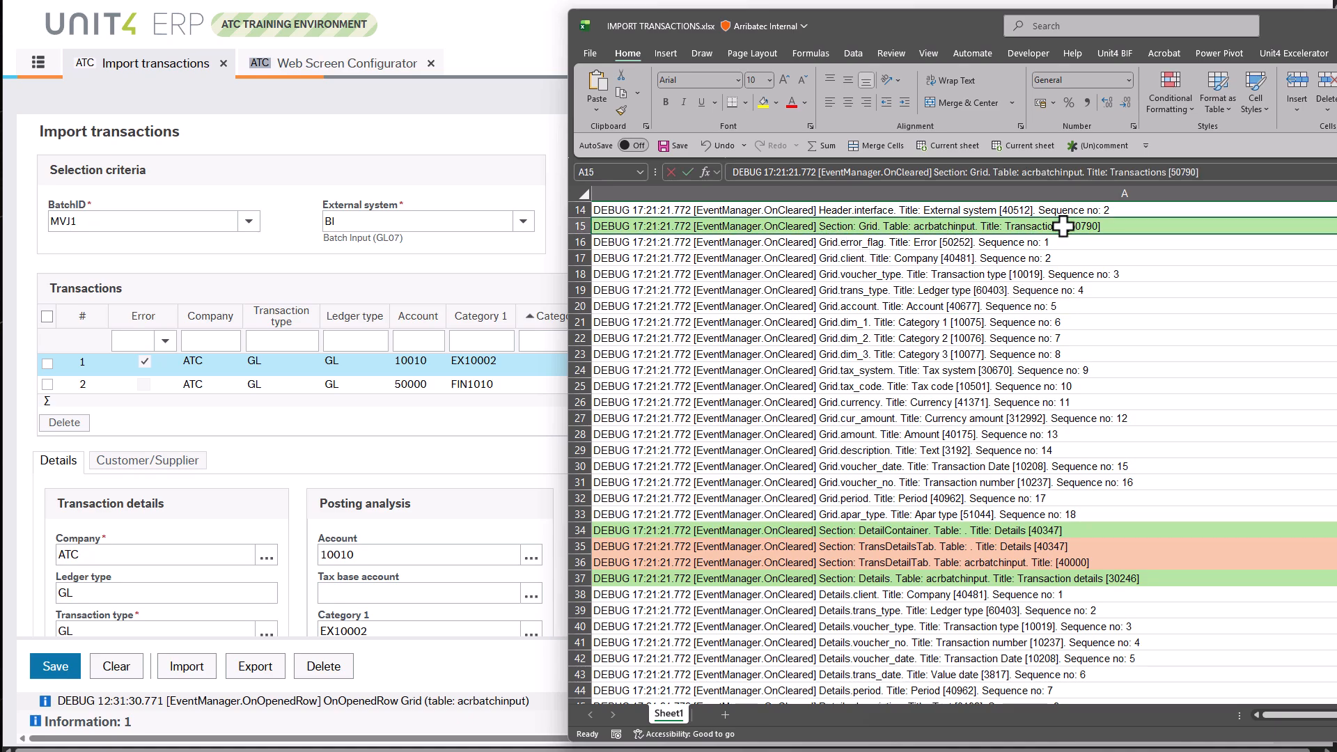
{"action": "double_click", "coordinate": [1022, 228]}
{"action": "double_click", "coordinate": [1021, 228]}
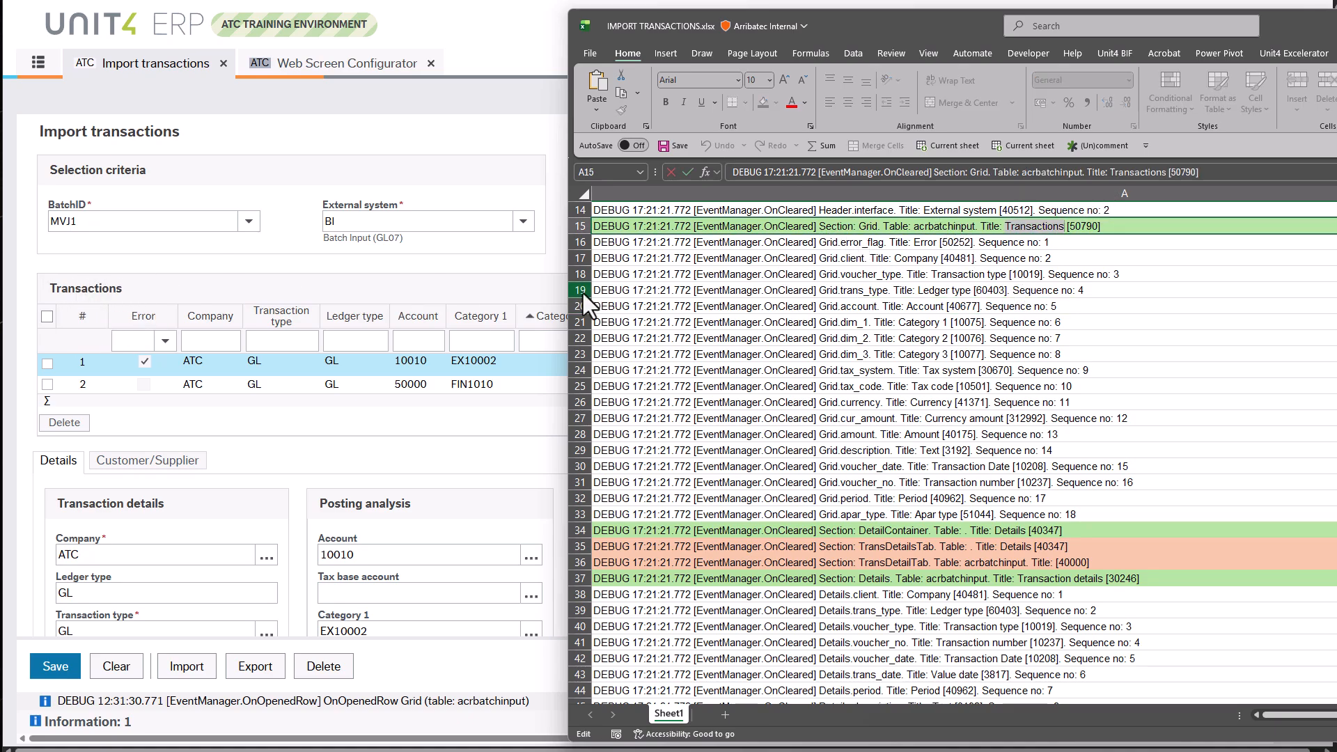
{"action": "double_click", "coordinate": [867, 226]}
{"action": "double_click", "coordinate": [934, 226]}
{"action": "left_click_drag", "start_coordinate": [917, 245], "coordinate": [894, 512]}
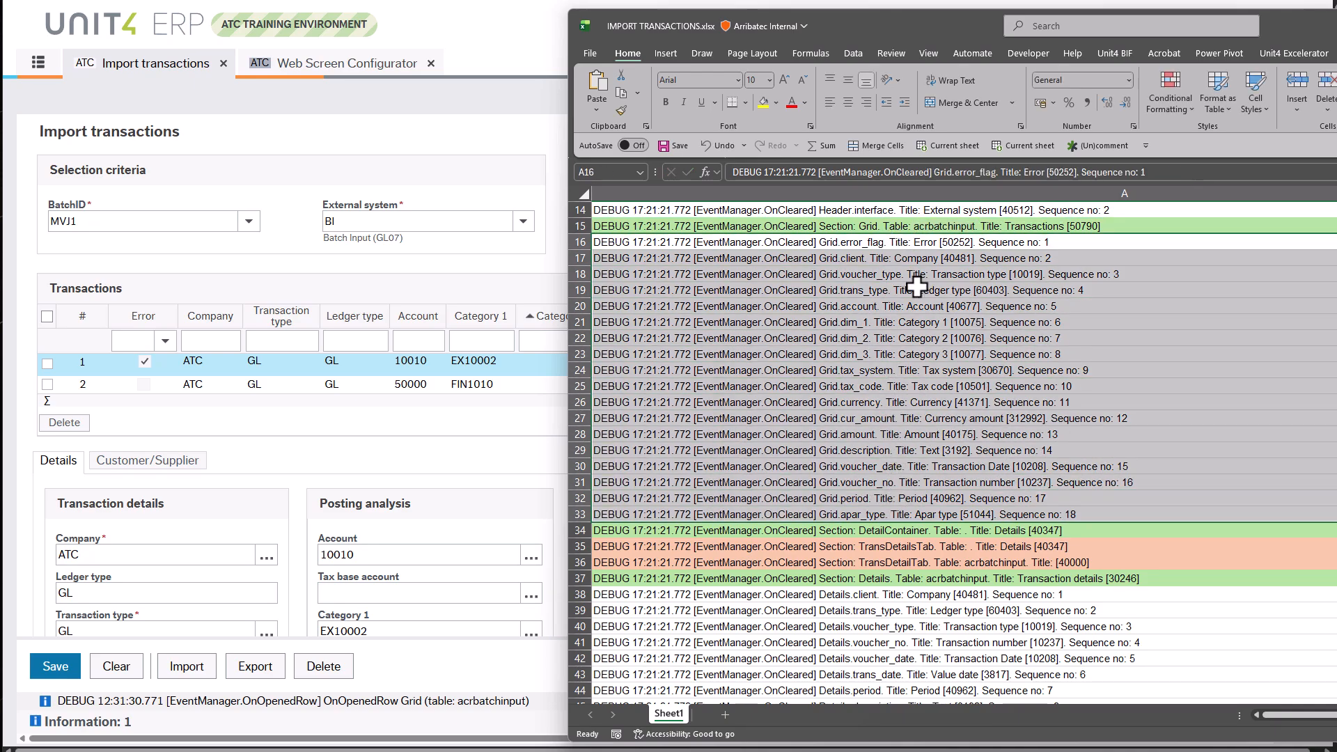
{"action": "left_click", "coordinate": [933, 244]}
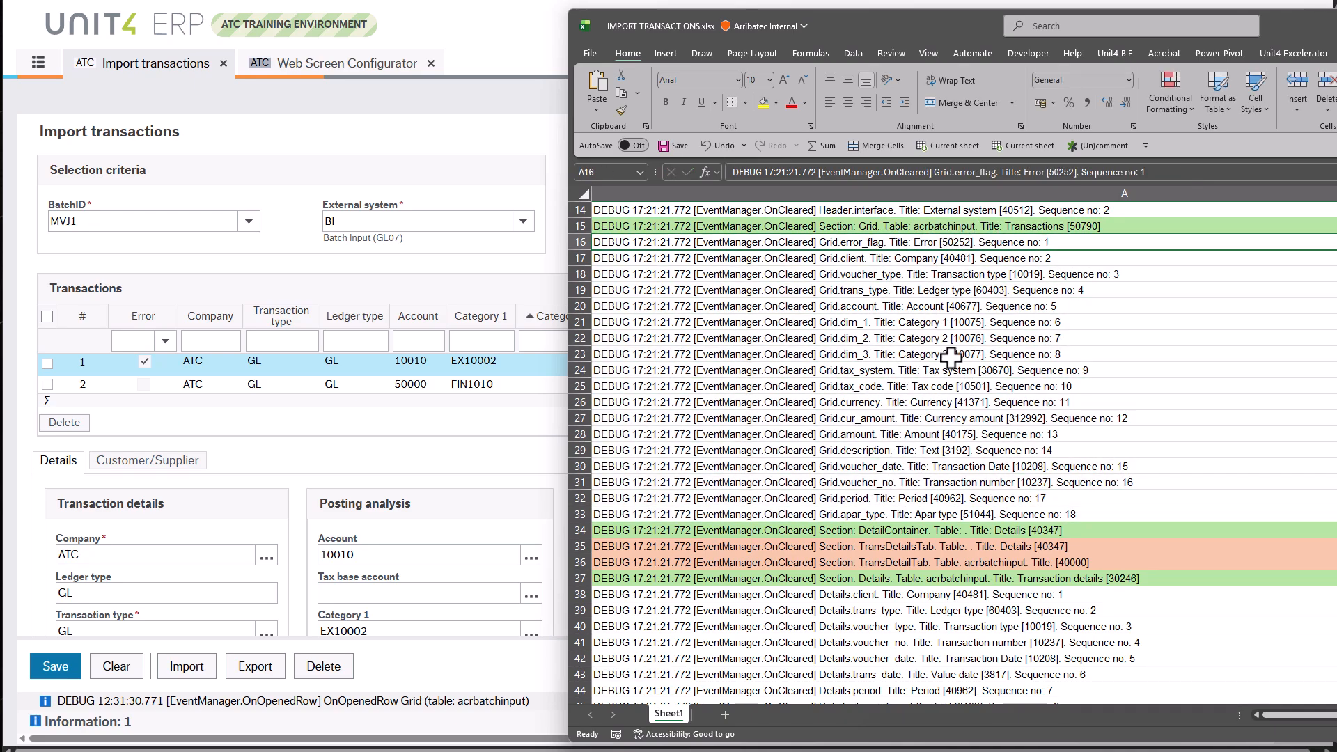
Switch to Unit4 Report Engine and examine the acrbatchinput query and its result columns from apar_id through dim_7
{"action": "left_click", "coordinate": [1334, 740]}
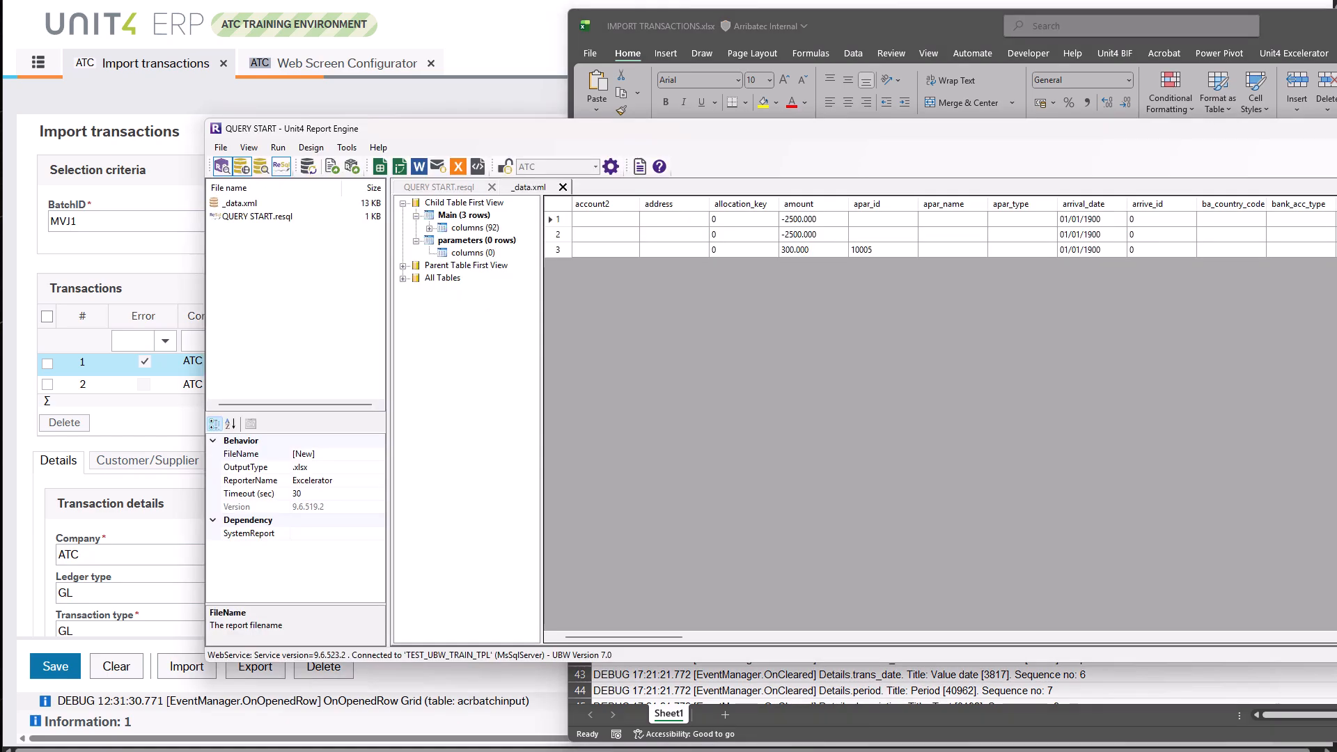
{"action": "left_click", "coordinate": [443, 187]}
{"action": "left_click_drag", "start_coordinate": [469, 286], "coordinate": [567, 287]}
{"action": "left_click", "coordinate": [567, 286]}
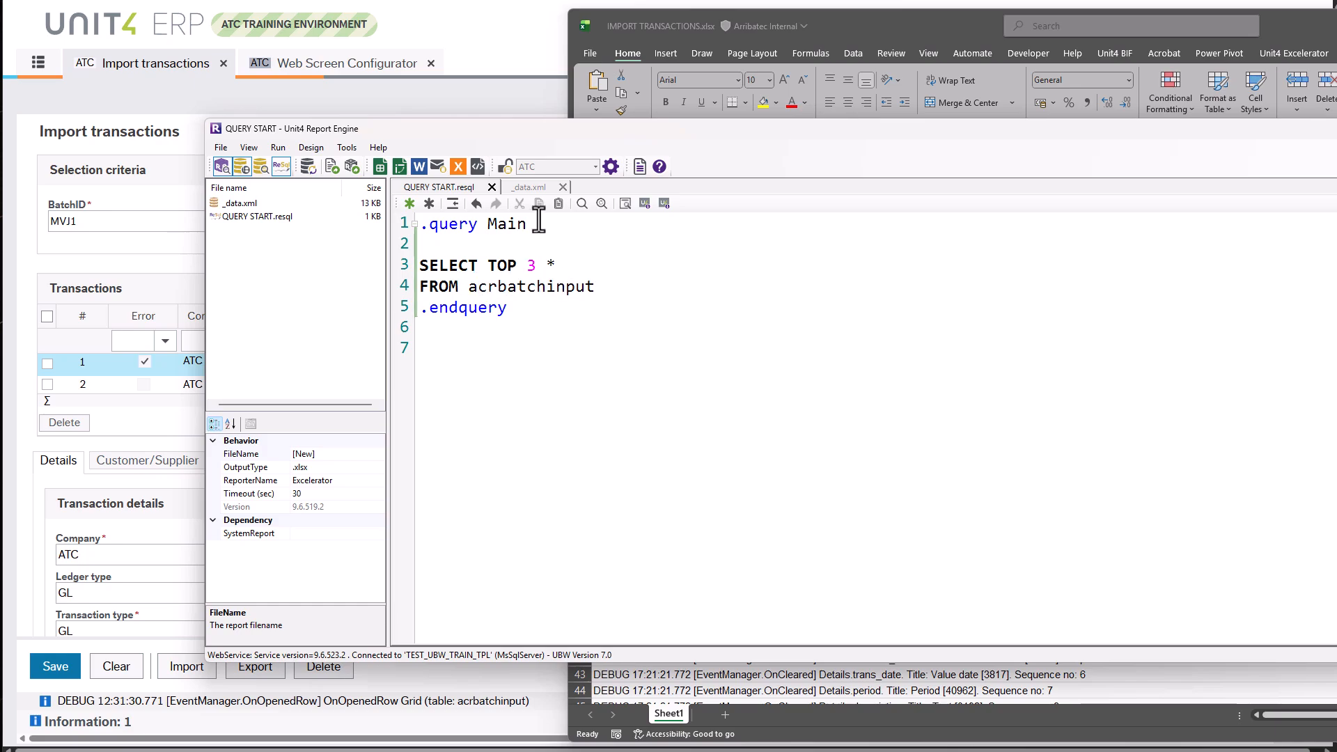
{"action": "left_click", "coordinate": [534, 186]}
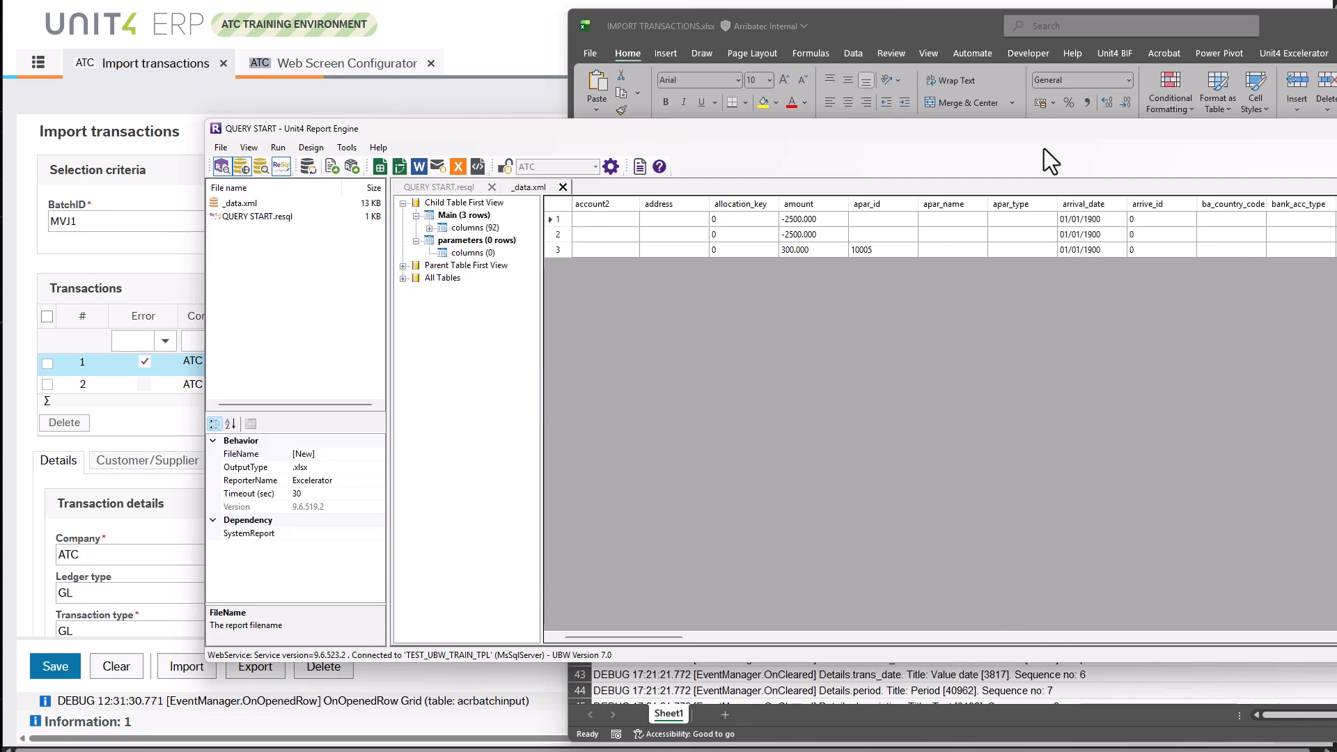
{"action": "left_click_drag", "start_coordinate": [1026, 134], "coordinate": [863, 134]}
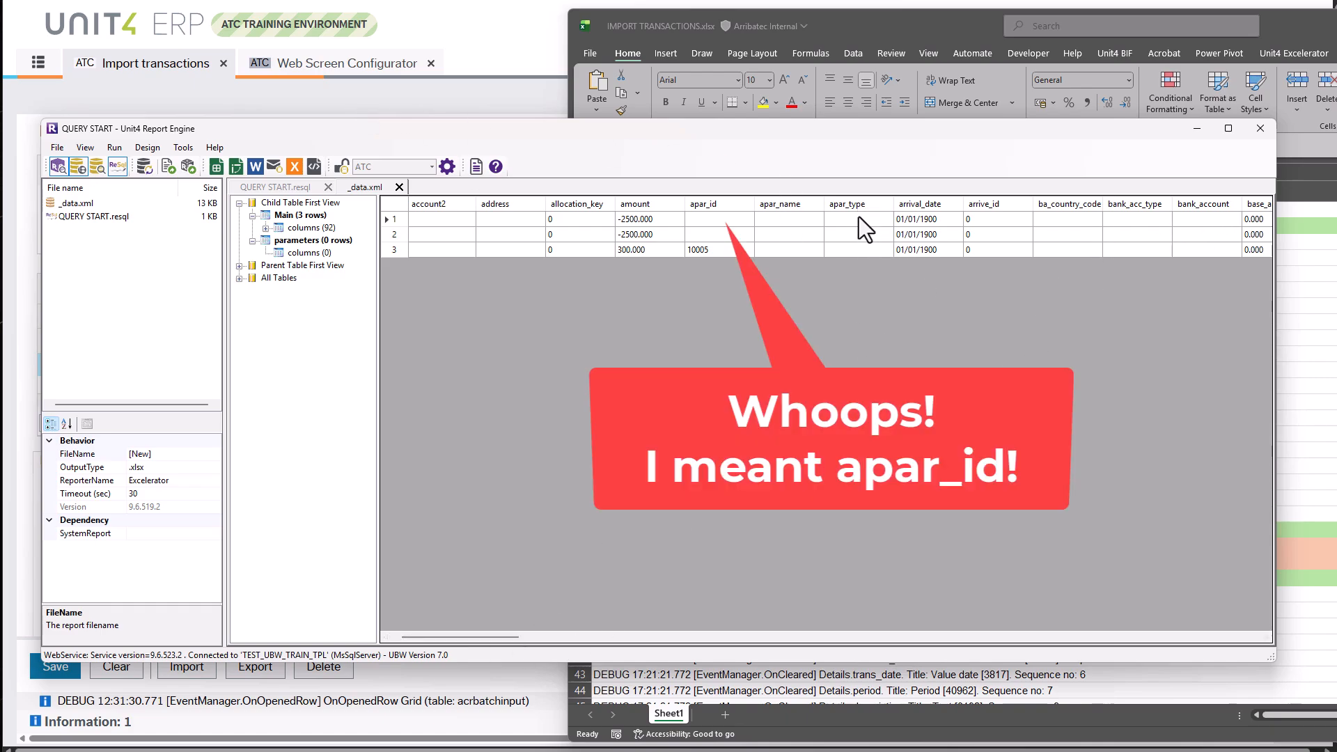
{"action": "left_click_drag", "start_coordinate": [504, 635], "coordinate": [737, 638]}
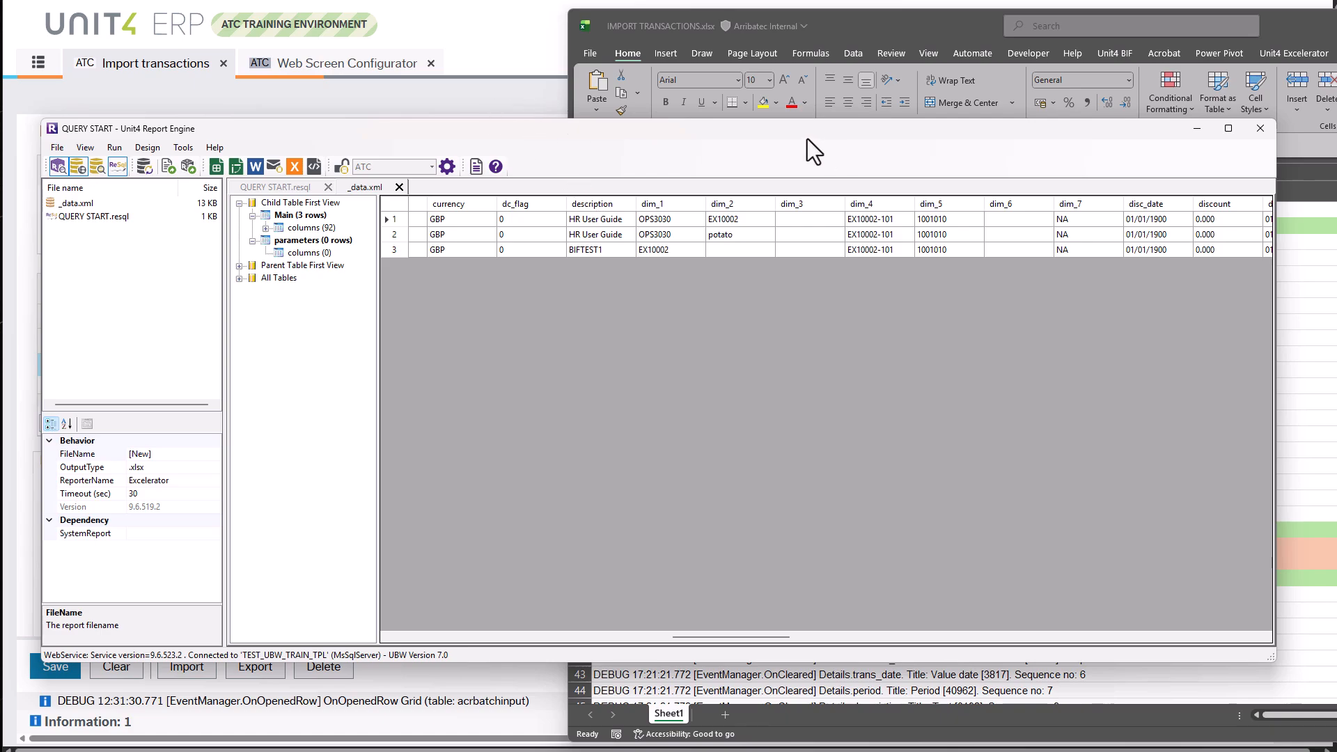
Switch back to the Web Screen Configurator in the browser and compare the TCR021 Visibility rows with the Import transactions grid
{"action": "left_click", "coordinate": [495, 45]}
{"action": "left_click", "coordinate": [345, 68]}
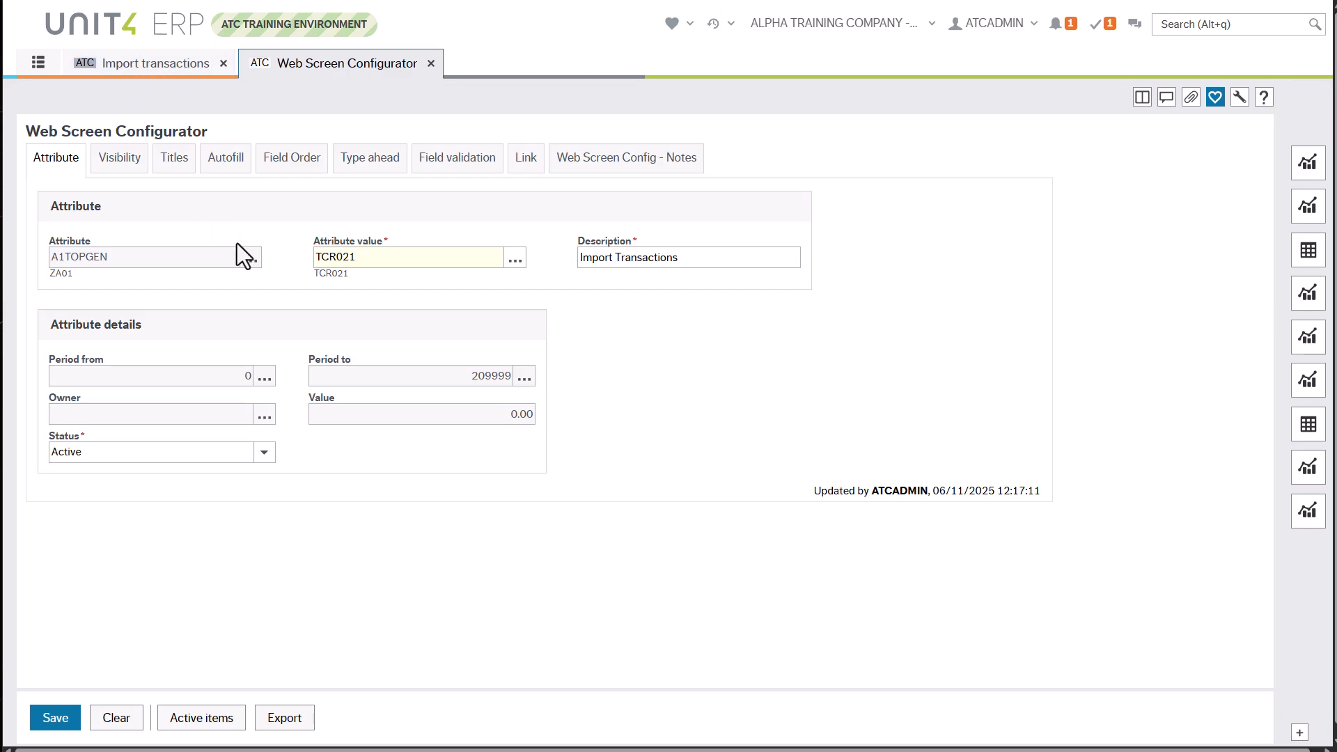
{"action": "left_click", "coordinate": [113, 167]}
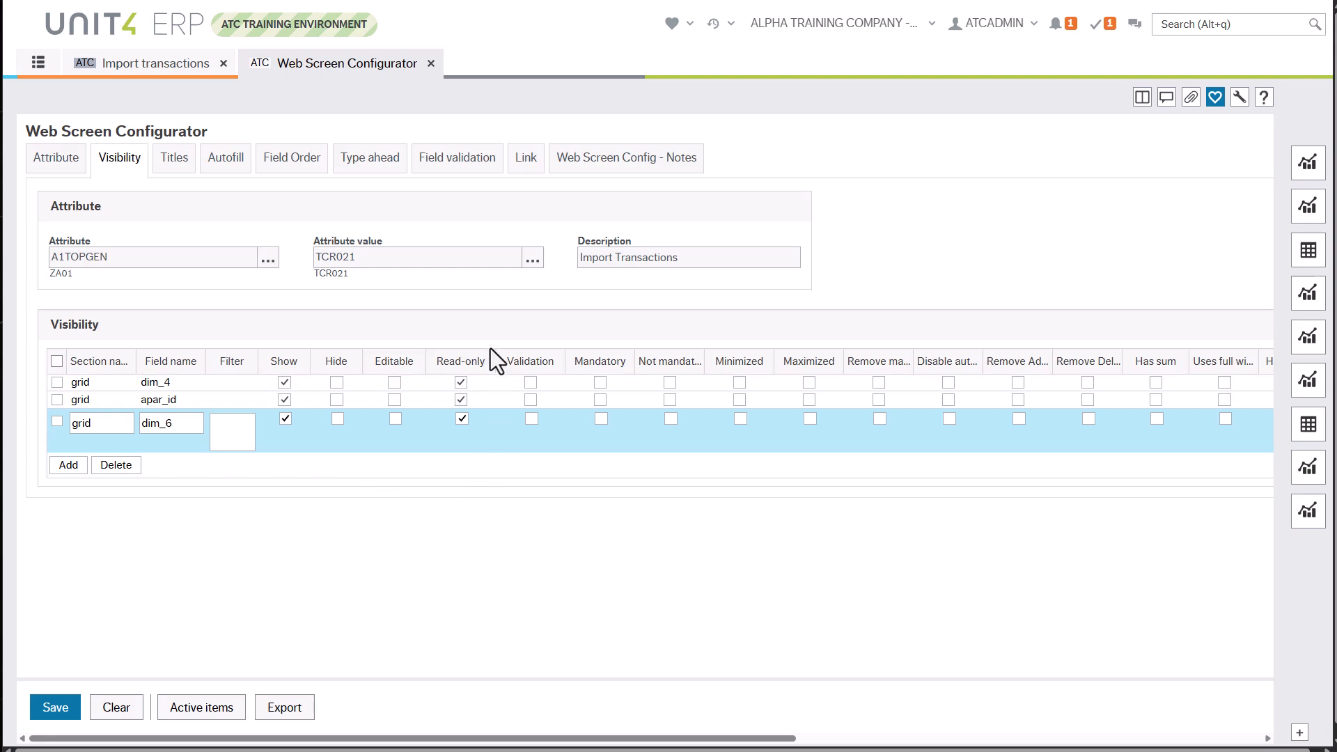
{"action": "left_click", "coordinate": [154, 70]}
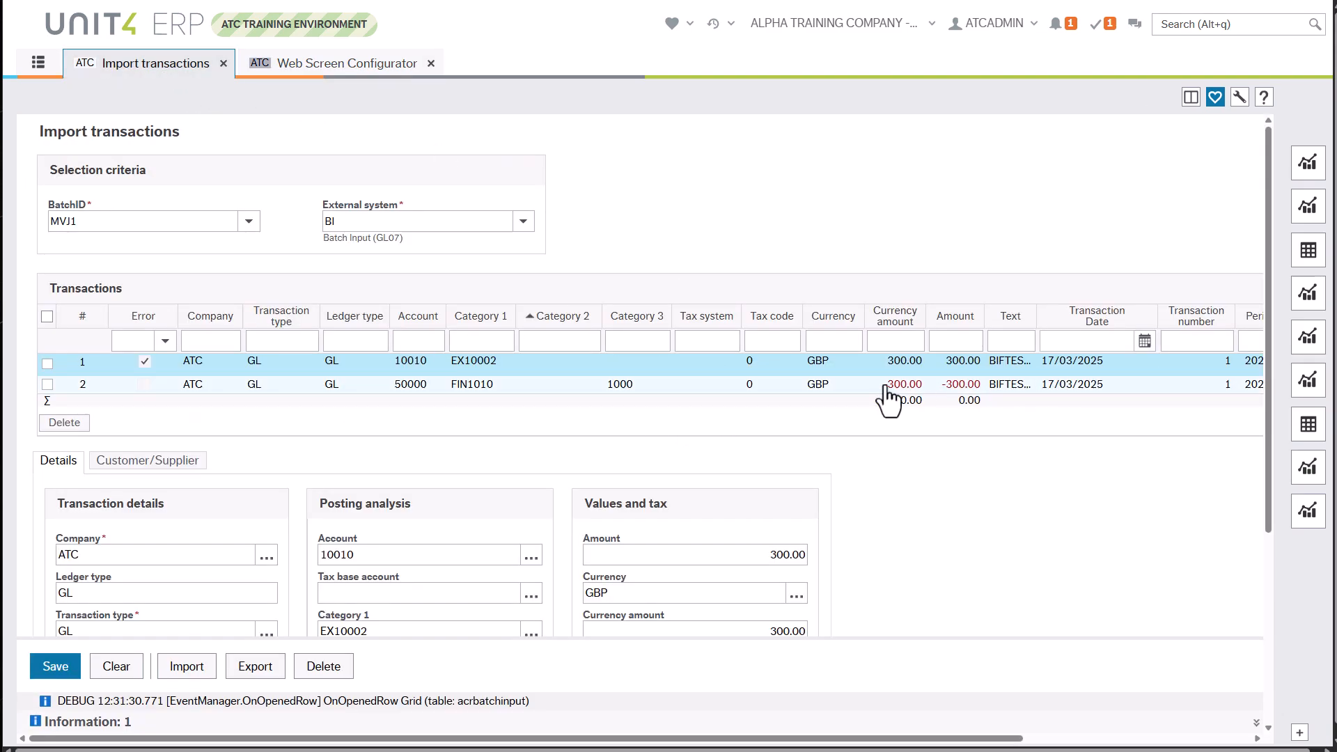
In the Web Screen Configurator's Visibility table, set the status of the dim_4, apar_id and dim_6 rows to N
{"action": "left_click", "coordinate": [313, 70]}
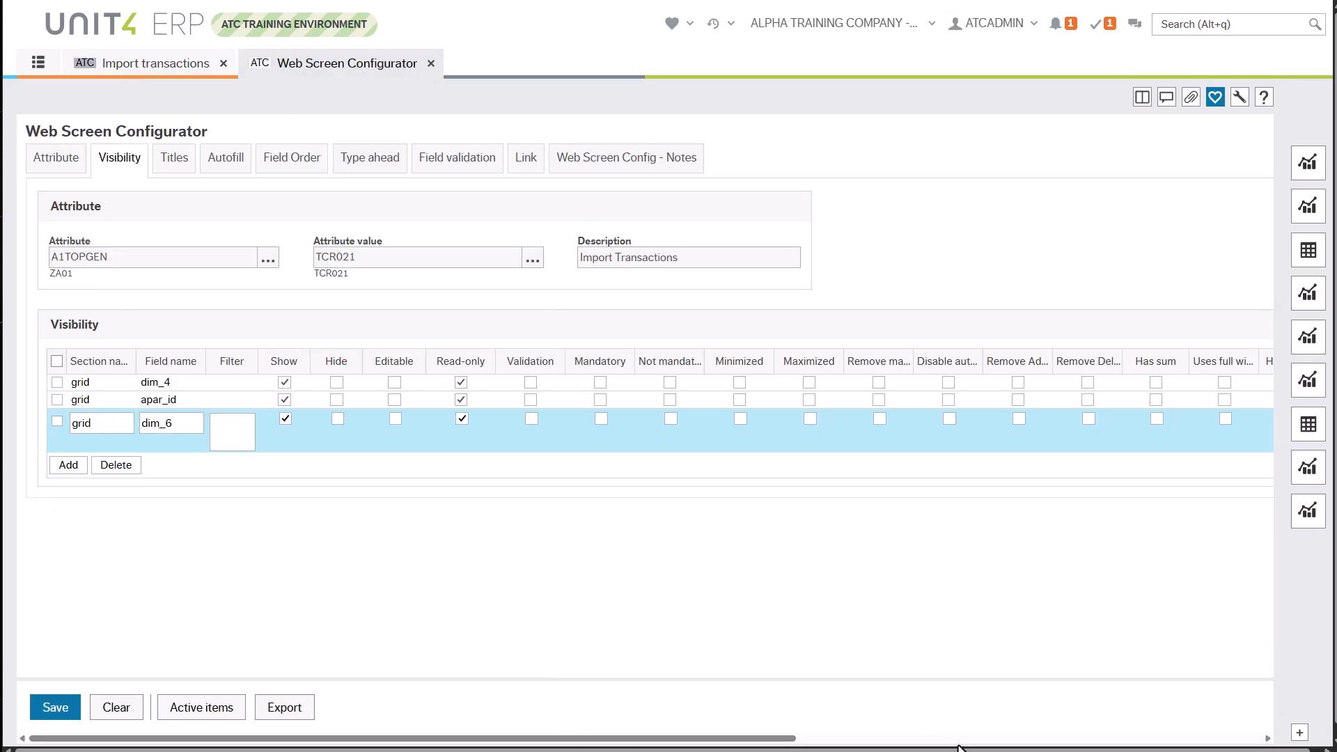
{"action": "left_click_drag", "start_coordinate": [808, 737], "coordinate": [1298, 722]}
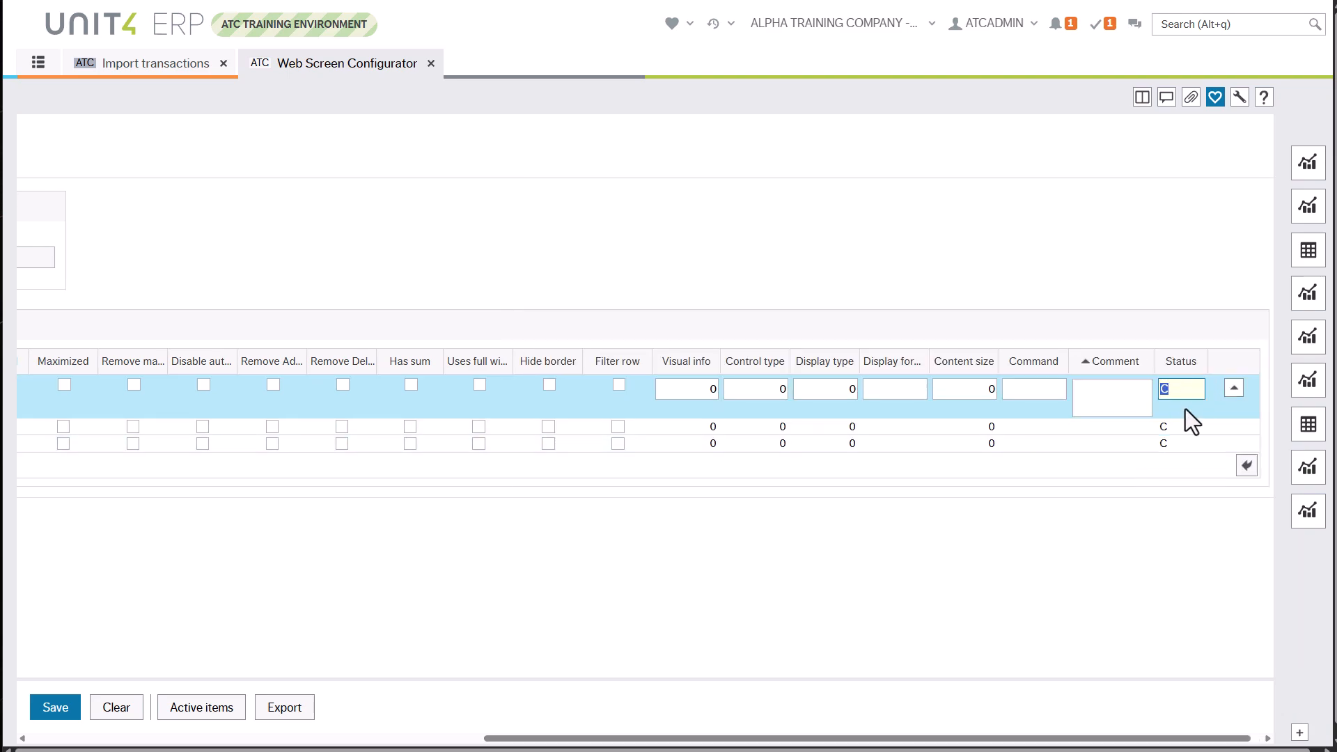
{"action": "type", "text": "N"}
{"action": "key", "text": "Down"}
{"action": "type", "text": "N"}
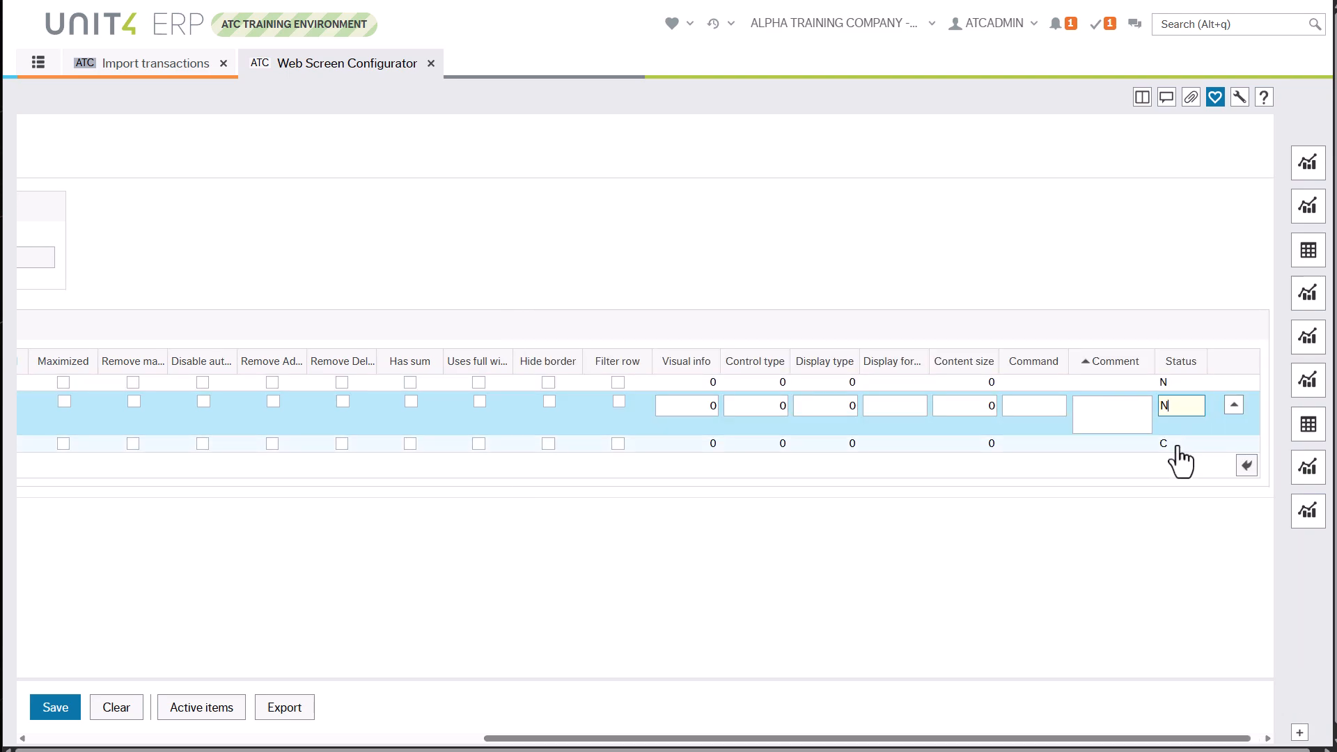
{"action": "key", "text": "Down"}
{"action": "type", "text": "N"}
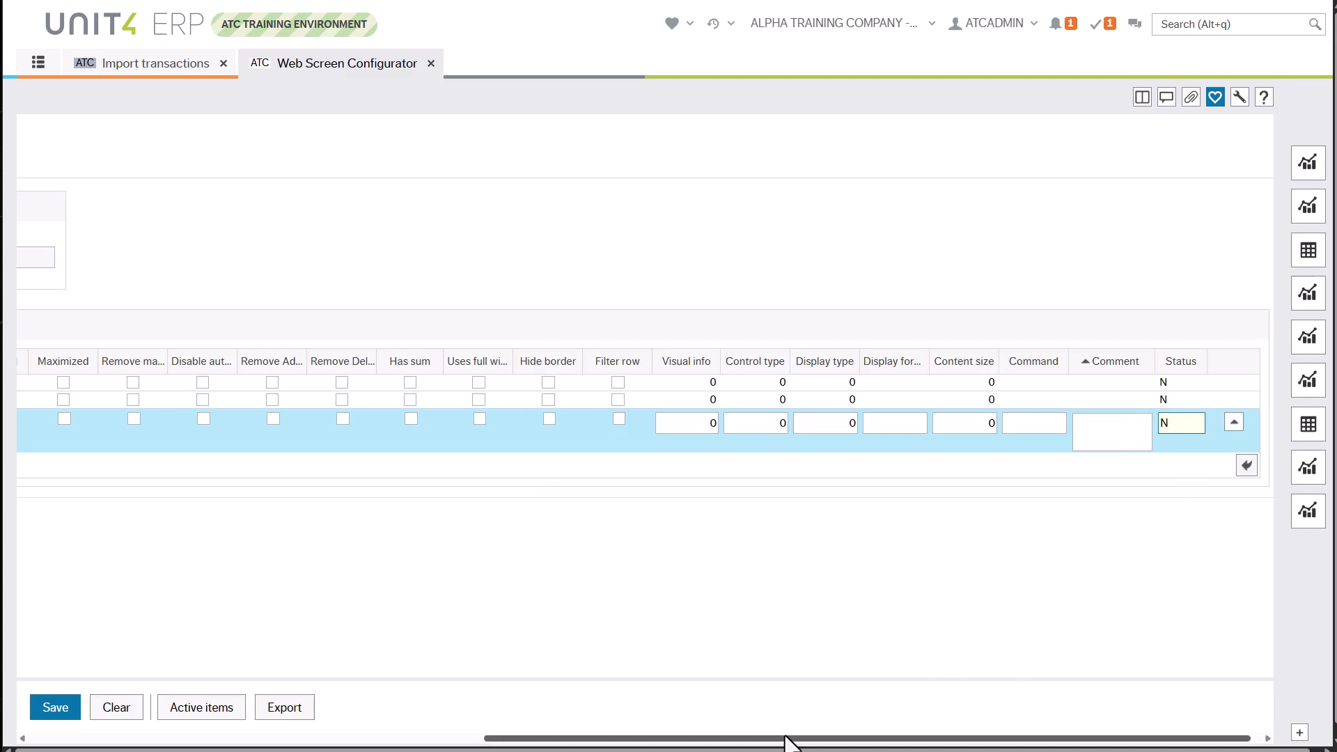
{"action": "left_click_drag", "start_coordinate": [789, 738], "coordinate": [209, 705]}
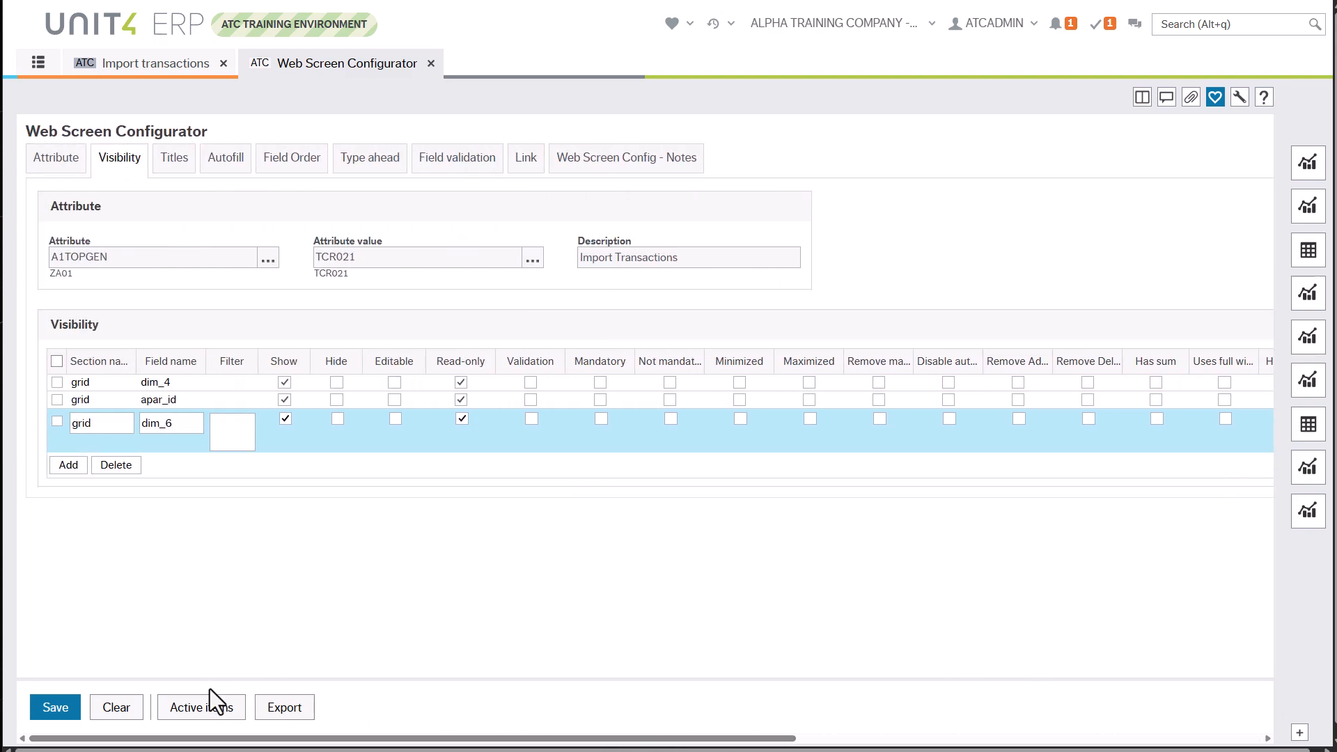
In the Titles table, set the status of the dim_4, apar_id and dim_6 rows to N and save the TCR021 configuration
{"action": "left_click", "coordinate": [175, 160]}
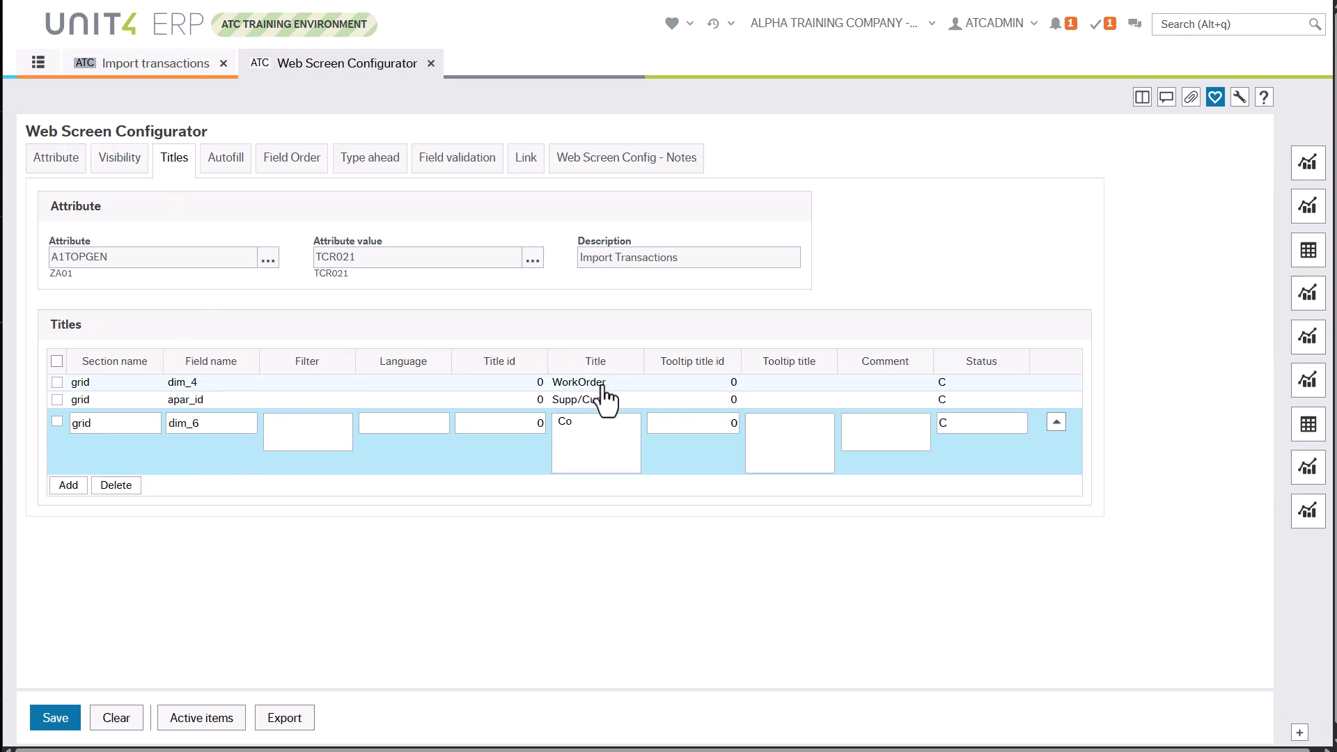
{"action": "left_click", "coordinate": [578, 426]}
{"action": "type", "text": "Co"}
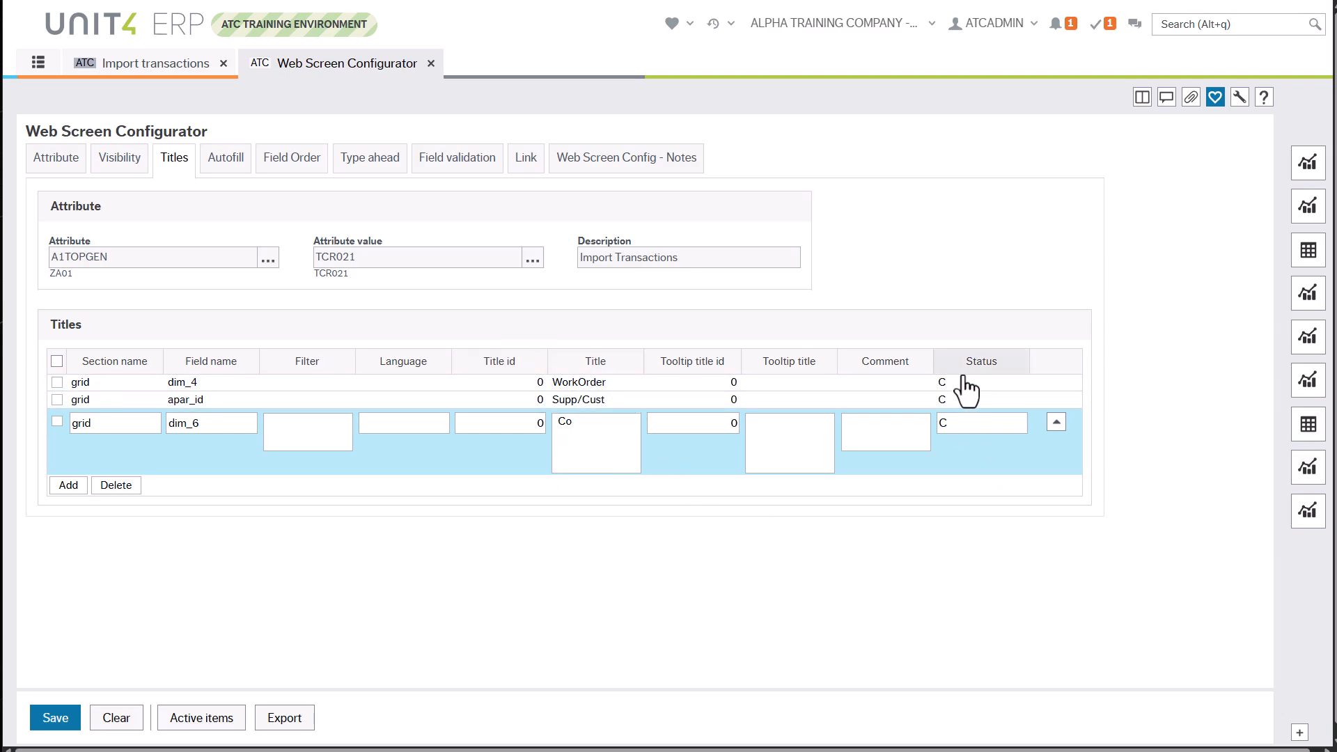
{"action": "left_click", "coordinate": [940, 385]}
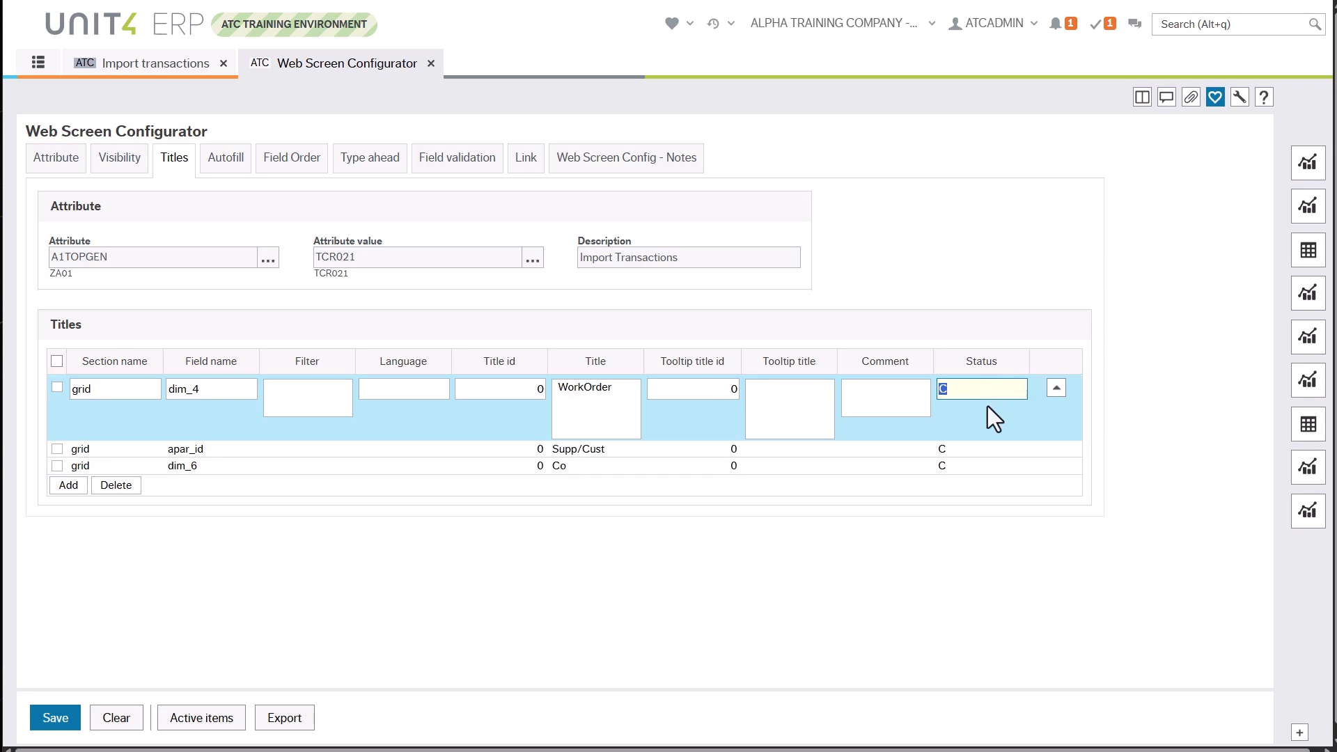
{"action": "left_click", "coordinate": [968, 447]}
{"action": "type", "text": "N"}
{"action": "left_click", "coordinate": [962, 466]}
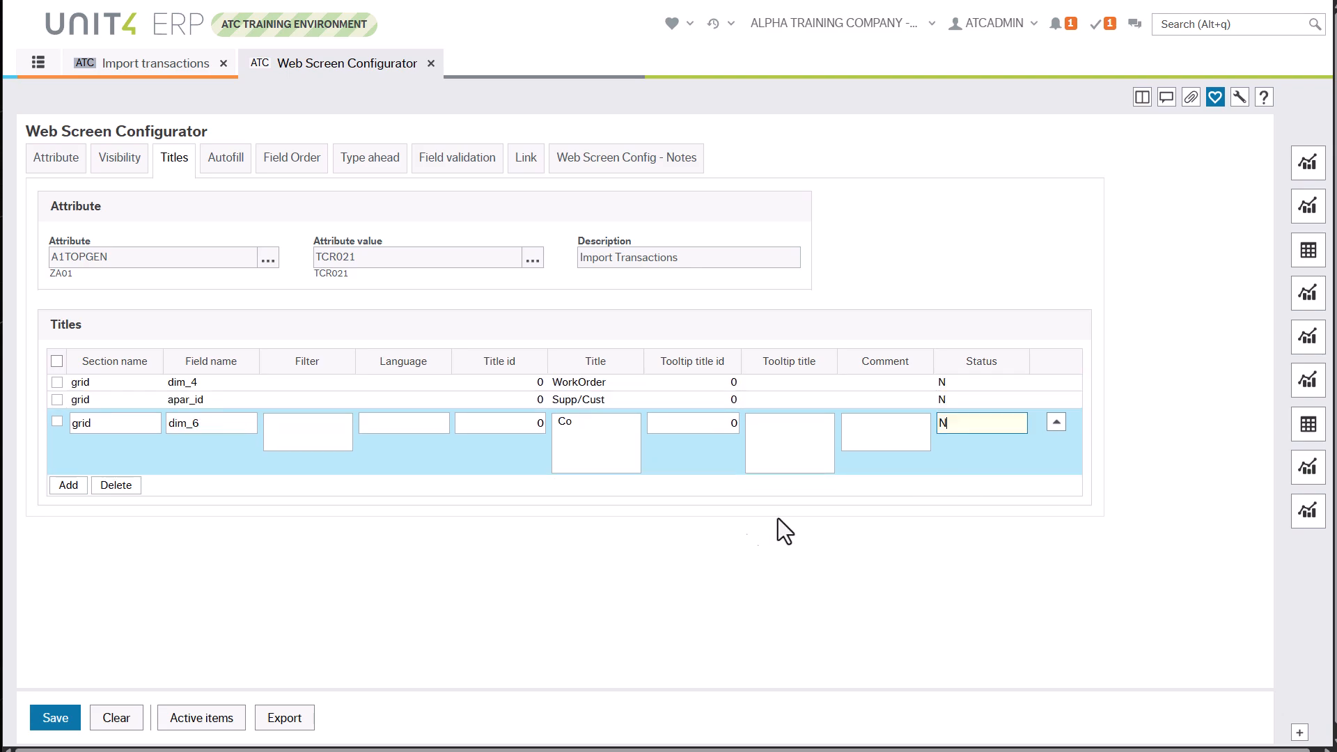
{"action": "left_click", "coordinate": [59, 716]}
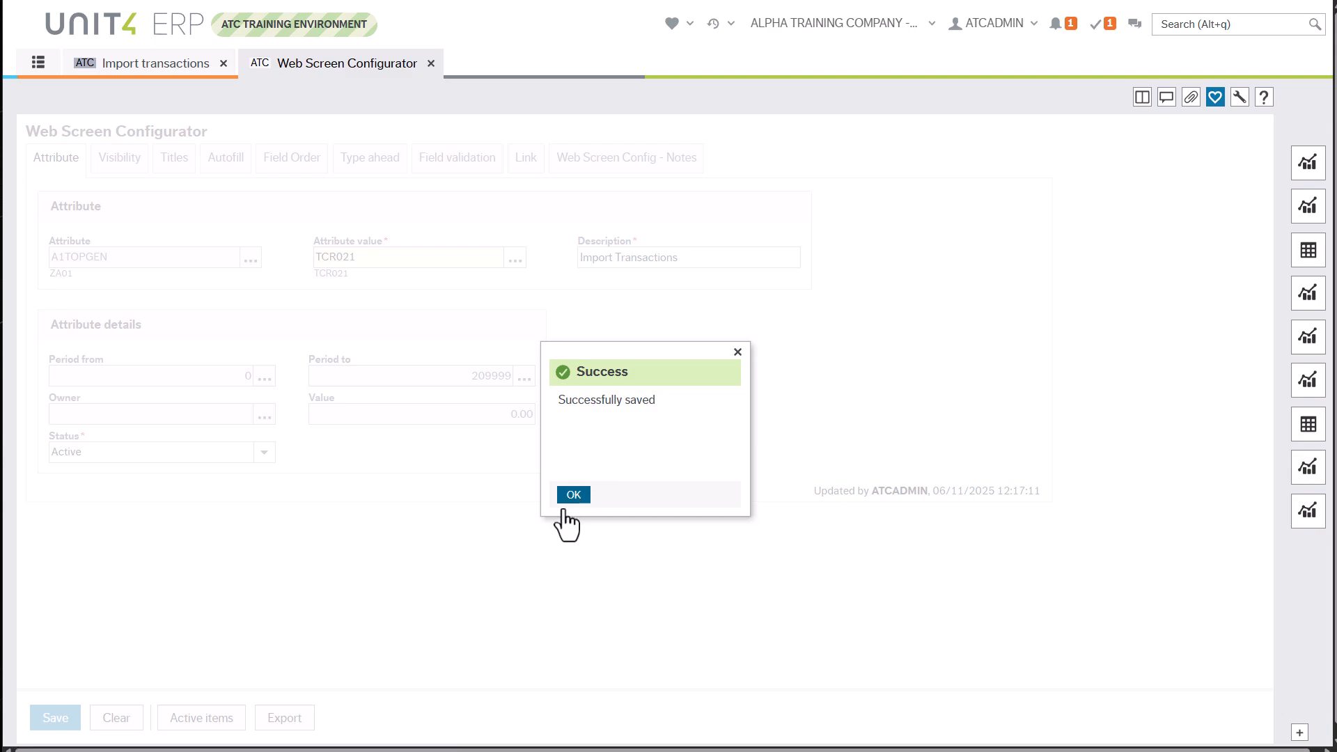
{"action": "left_click", "coordinate": [574, 495]}
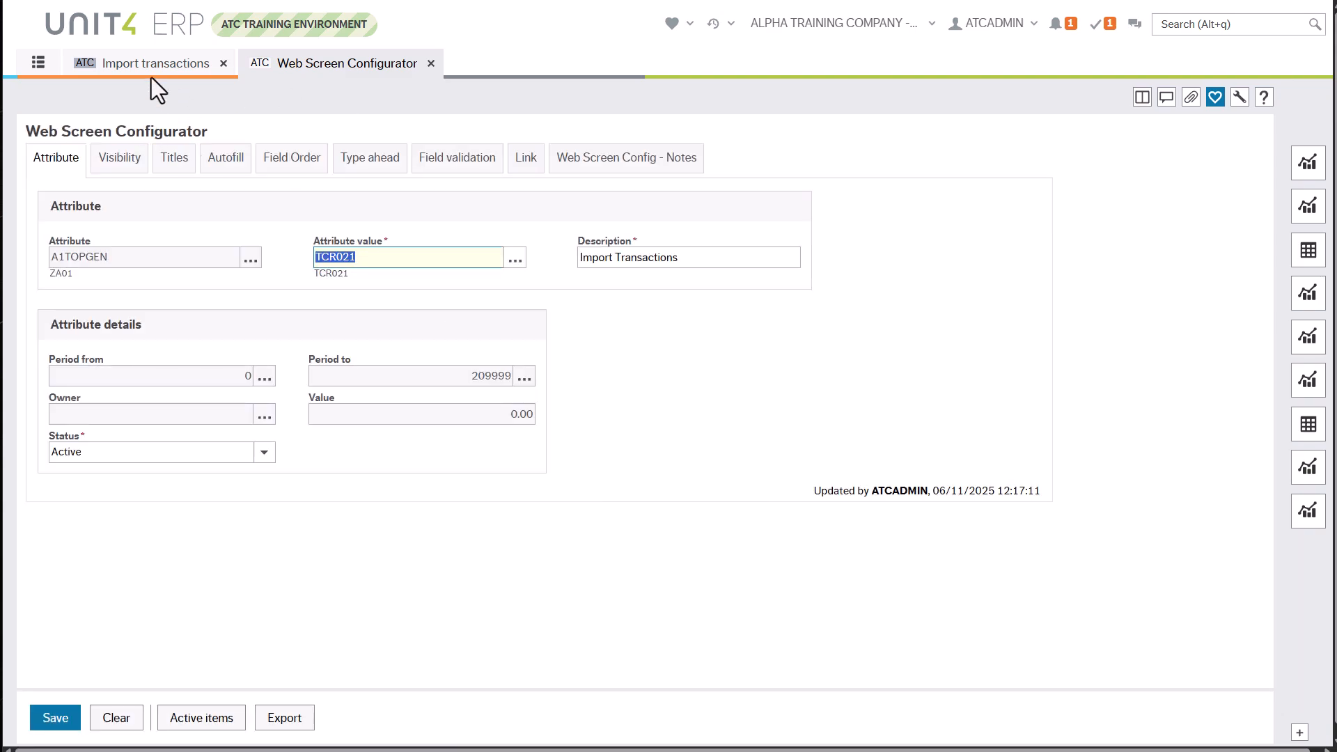
Clear the Import transactions screen to reload it and examine the Supp/Cust, WorkOrder and Co columns in the Transactions grid
{"action": "left_click", "coordinate": [152, 72]}
{"action": "left_click", "coordinate": [118, 668]}
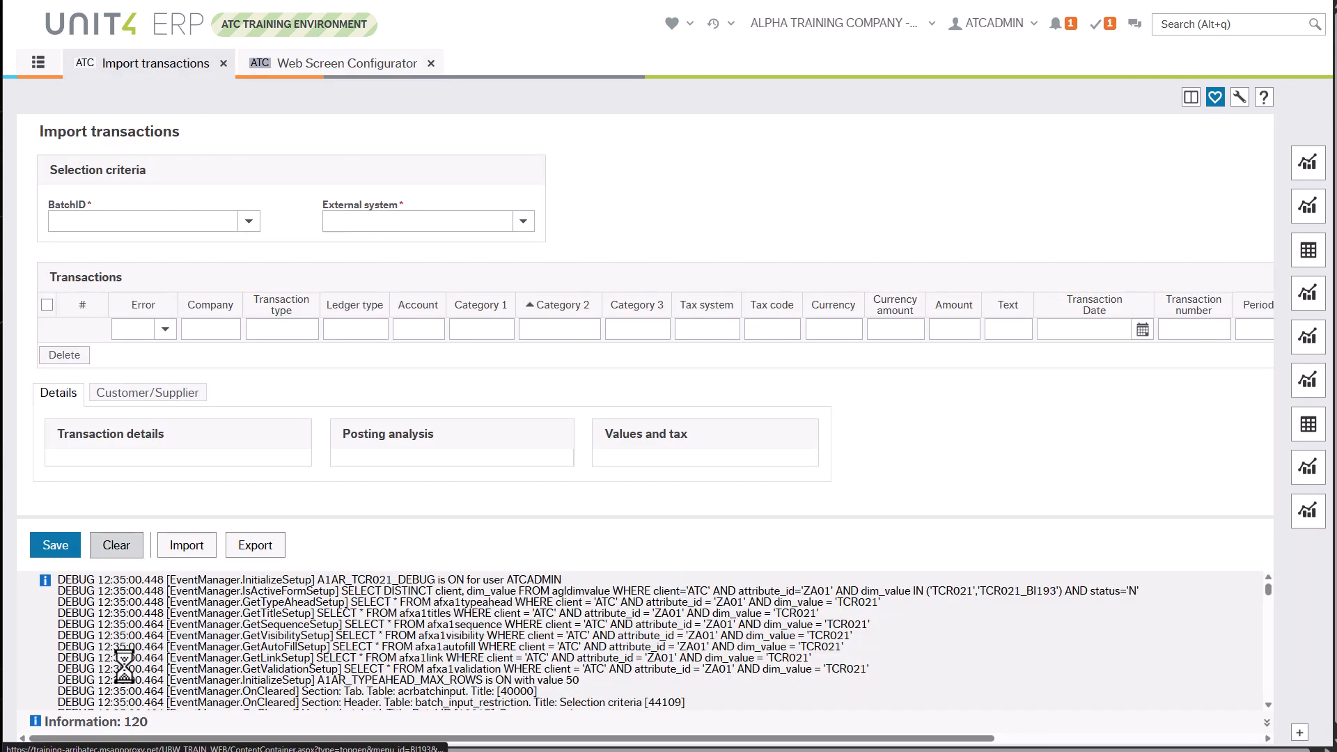
{"action": "left_click_drag", "start_coordinate": [868, 740], "coordinate": [1195, 743]}
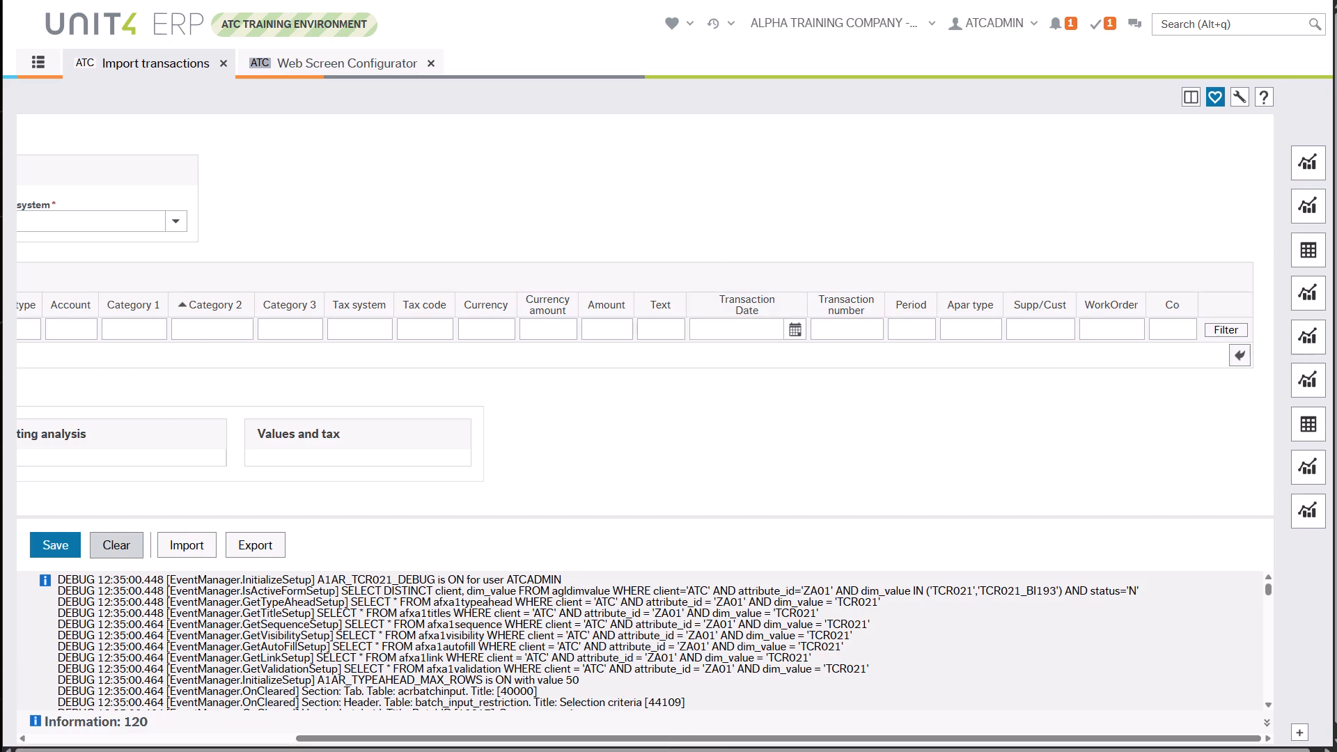
Switch to IMPORT TRANSACTIONS.xlsx in Excel and examine the sequence numbers of Grid.dim_3 and Grid.tax_system
{"action": "key", "text": "alt+Tab"}
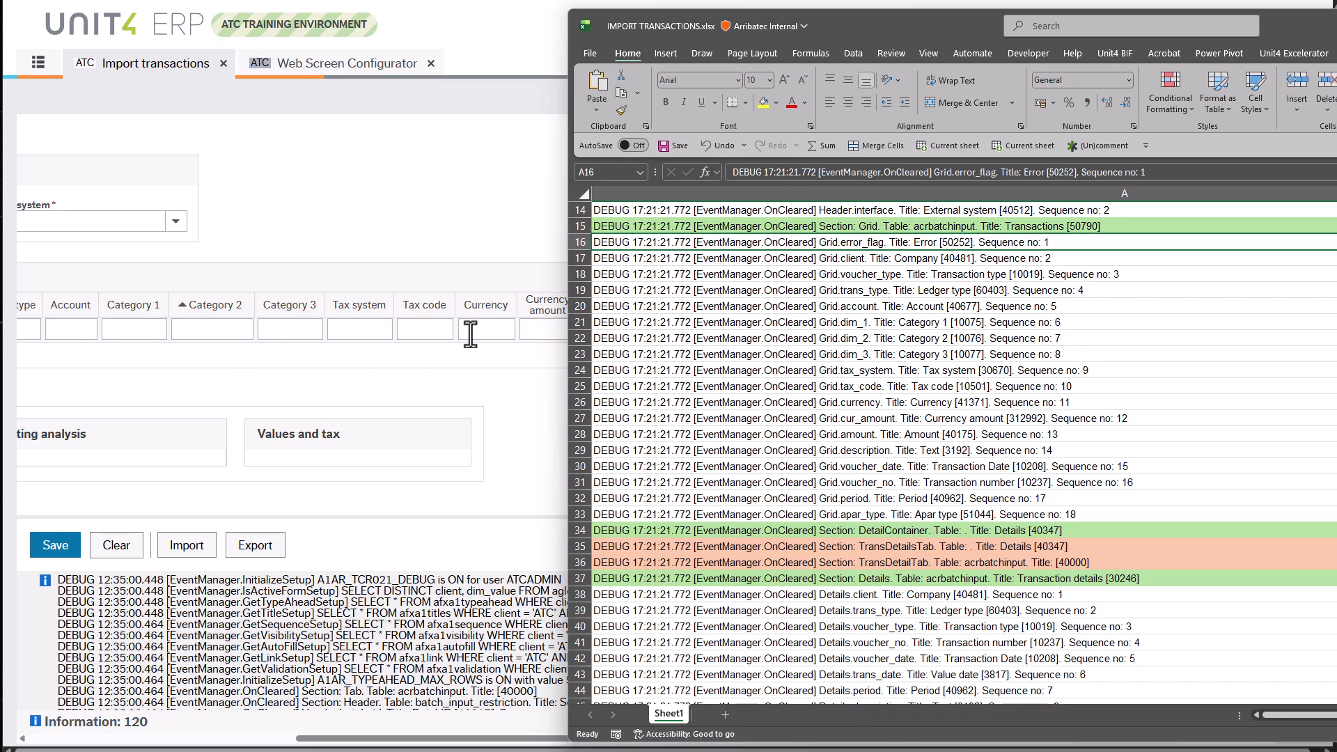
{"action": "left_click", "coordinate": [1017, 354]}
{"action": "left_click", "coordinate": [932, 372]}
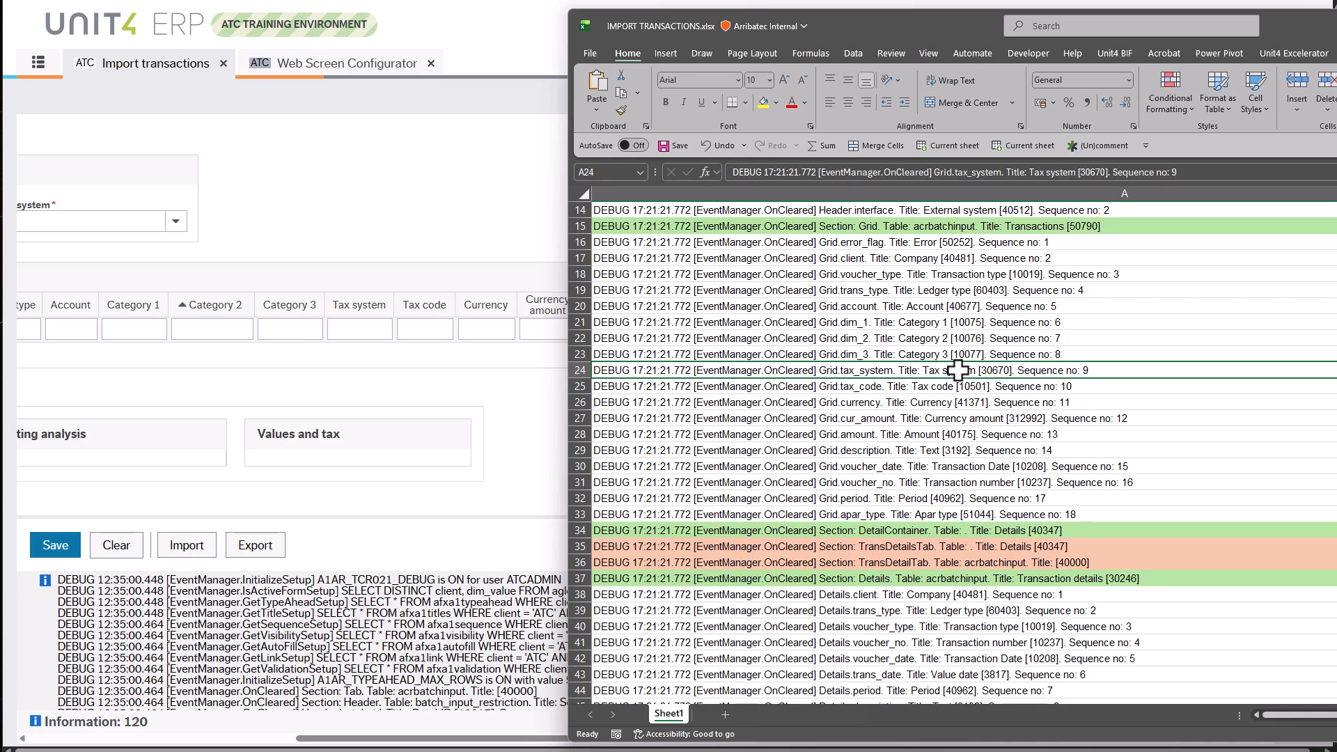
Return to the Web Screen Configurator and compare the dim_4 and dim_6 Field Order rows with the Grid sequence numbers in Excel
{"action": "left_click", "coordinate": [361, 185]}
{"action": "left_click", "coordinate": [339, 66]}
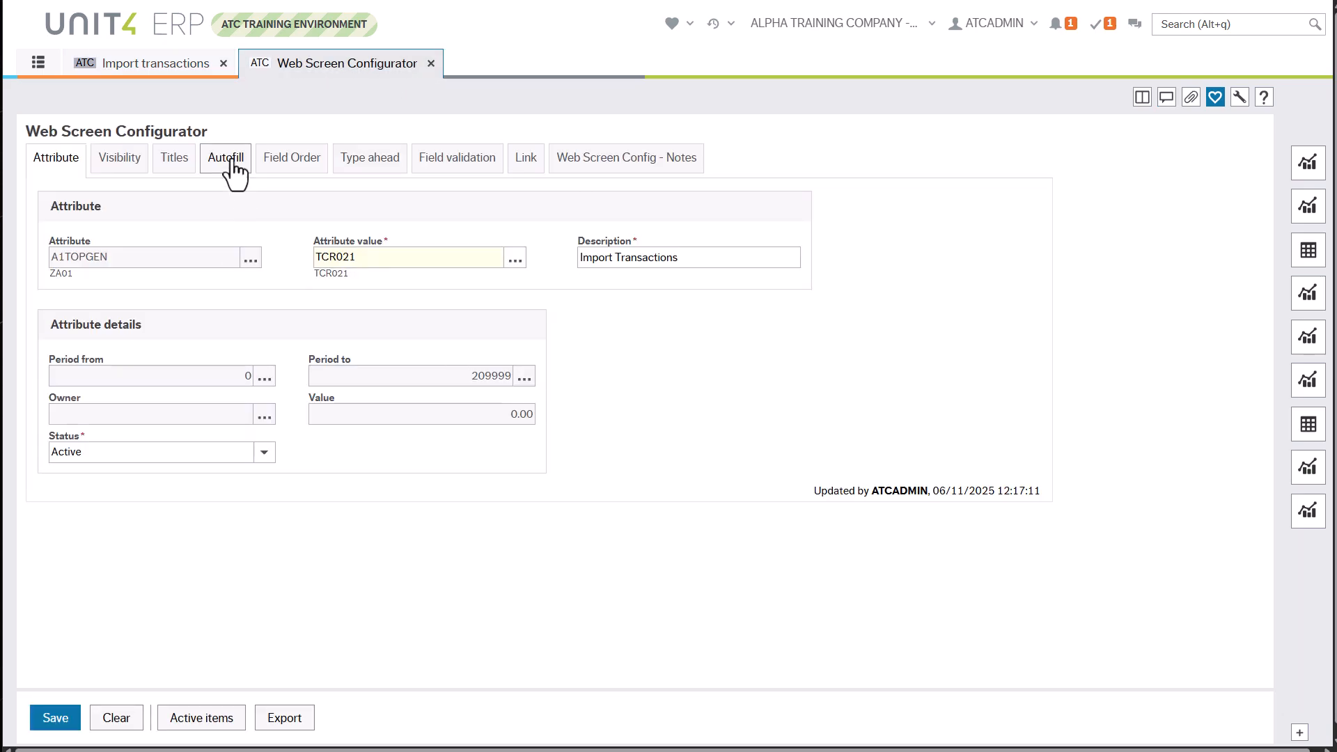
{"action": "left_click", "coordinate": [292, 159]}
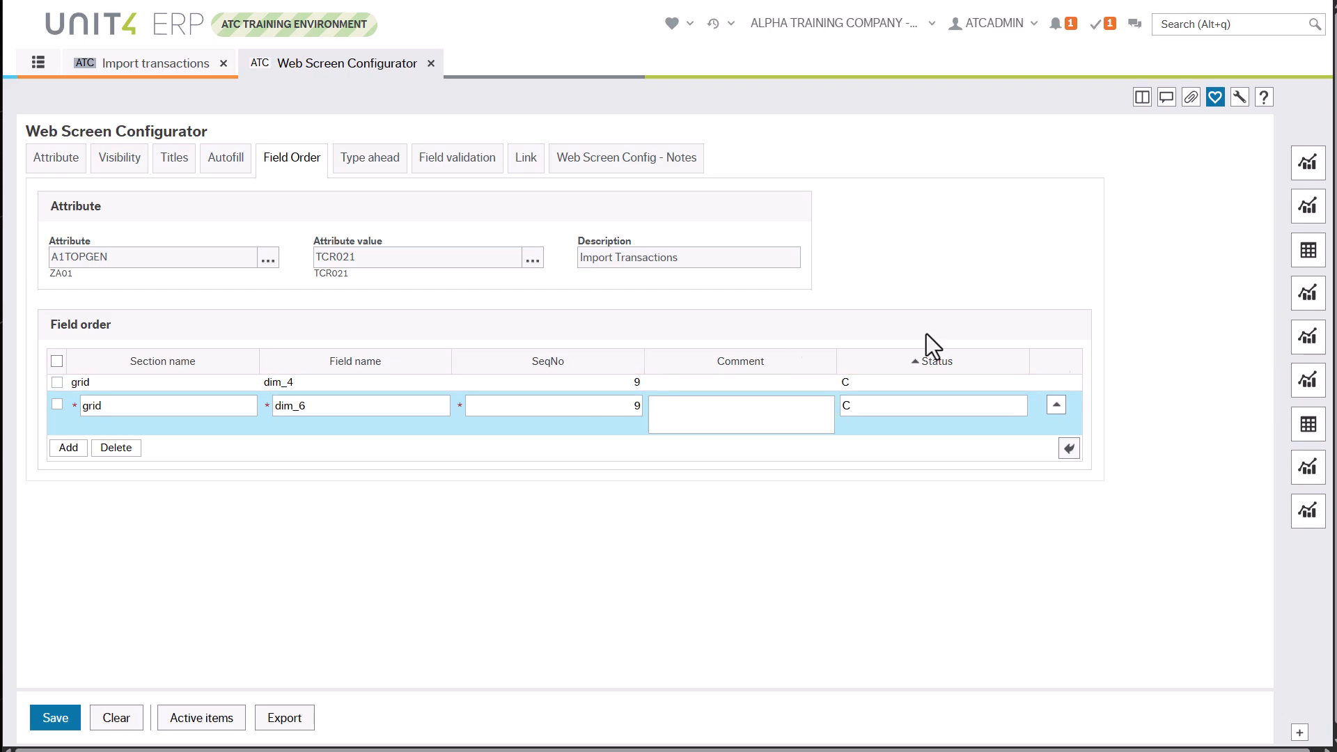
{"action": "key", "text": "alt+Tab"}
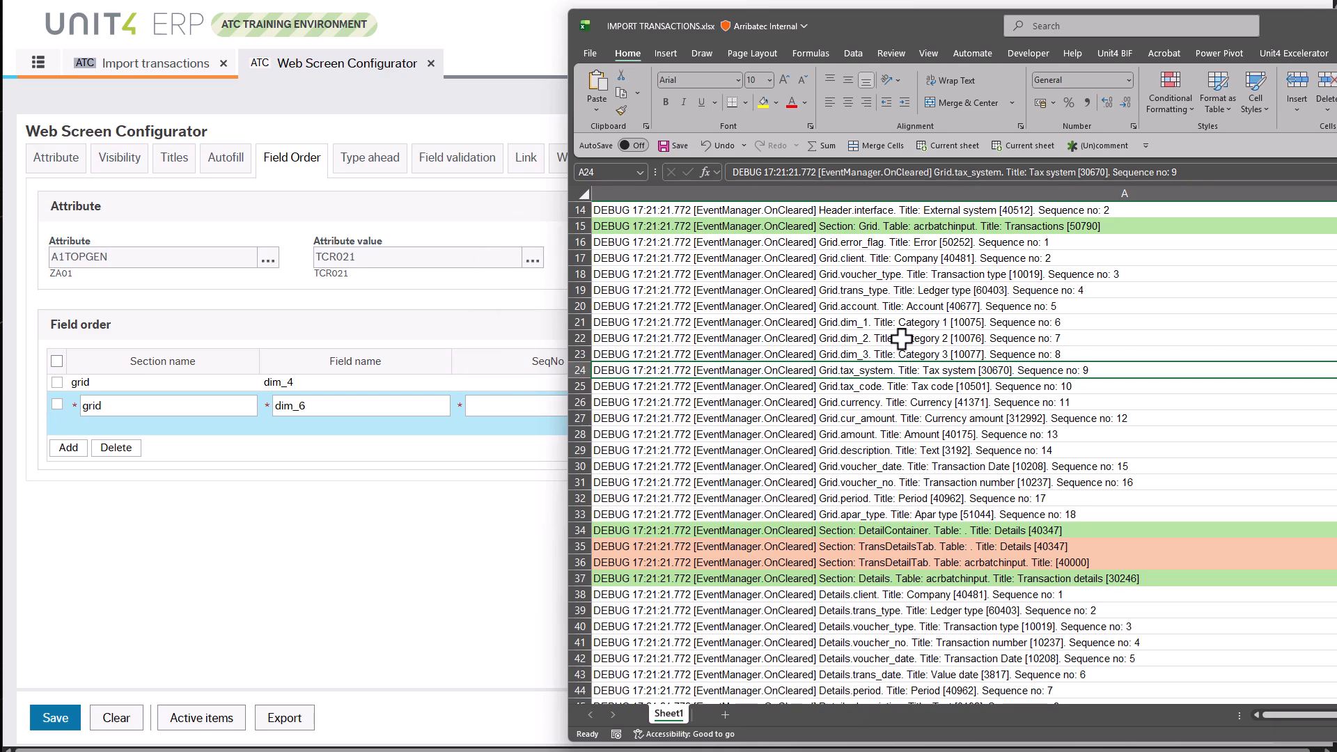
Back in the Web Screen Configurator, set the status of the dim_4 and dim_6 Field Order rows to N and save
{"action": "left_click", "coordinate": [561, 273]}
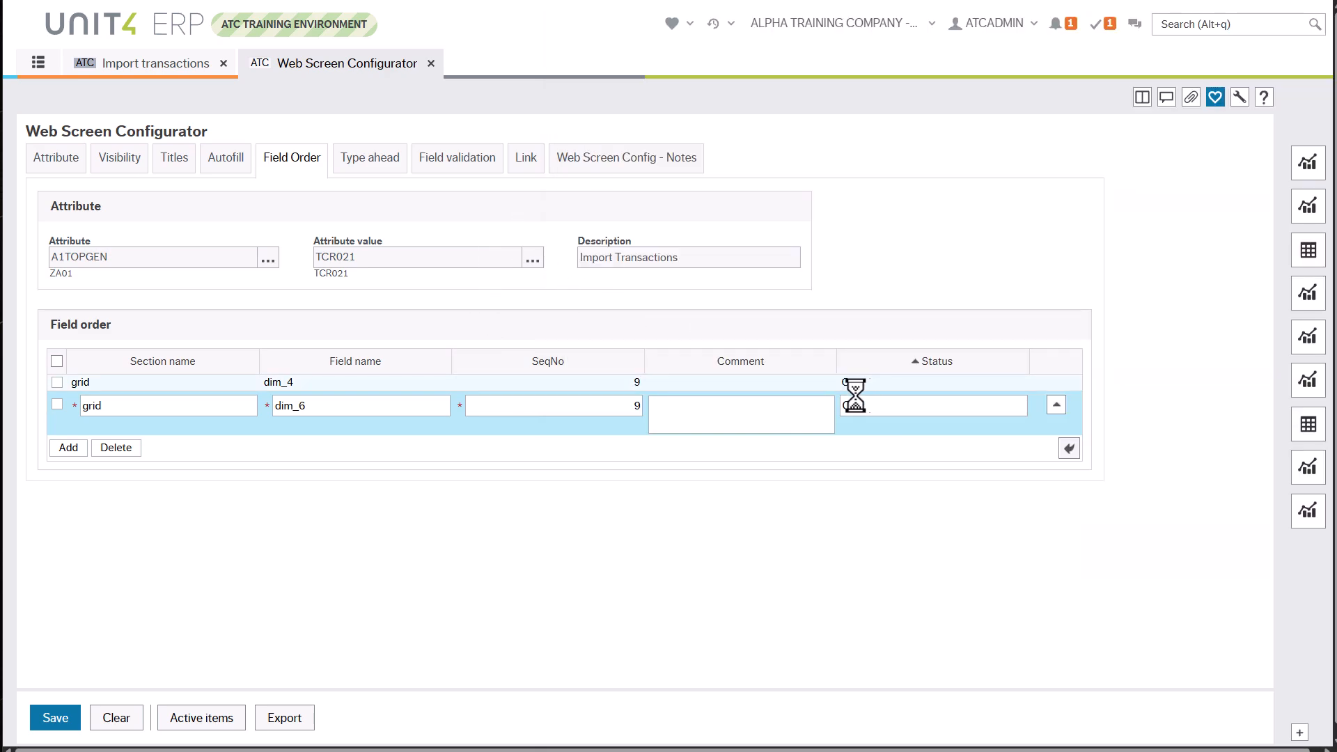
{"action": "left_click", "coordinate": [888, 426]}
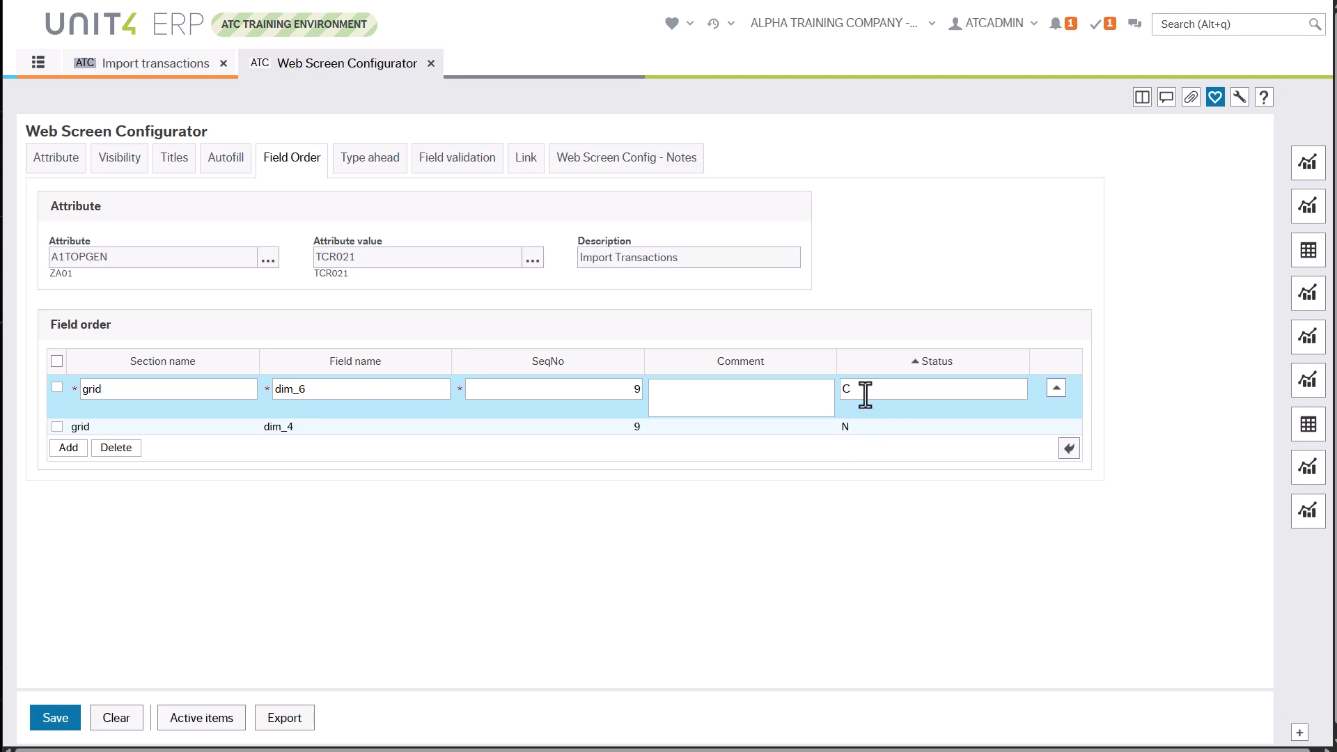
{"action": "left_click", "coordinate": [51, 718]}
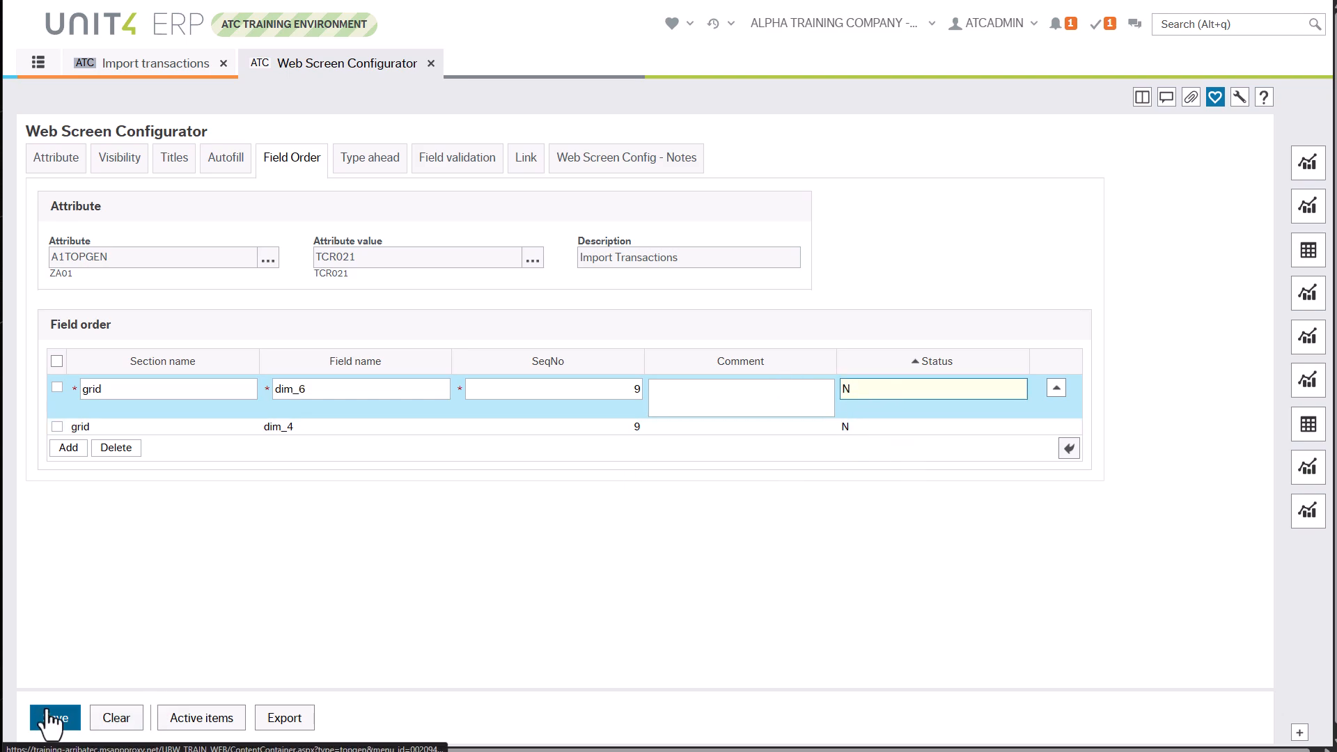
{"action": "left_click", "coordinate": [574, 496]}
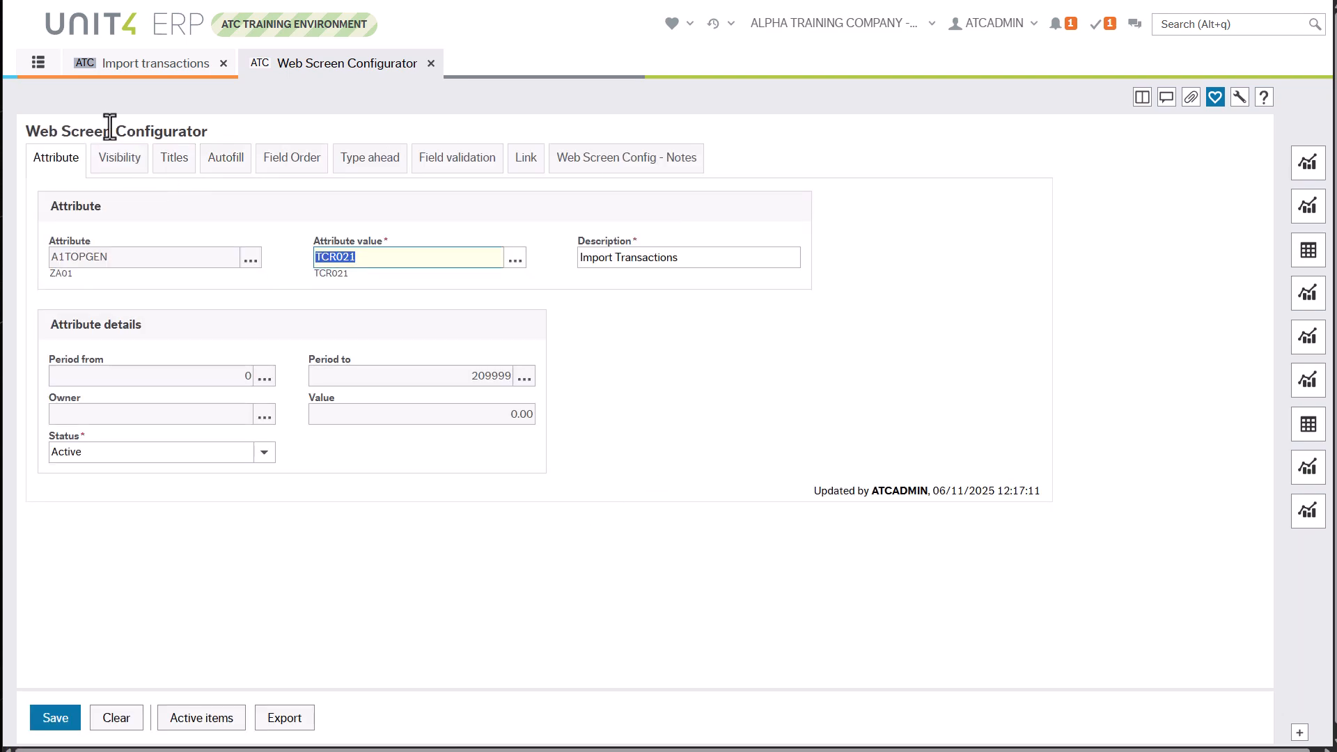
Reload the Import transactions screen, load batch MVJ1, and examine its WorkOrder, Co and Supp/Cust columns
{"action": "left_click", "coordinate": [129, 67]}
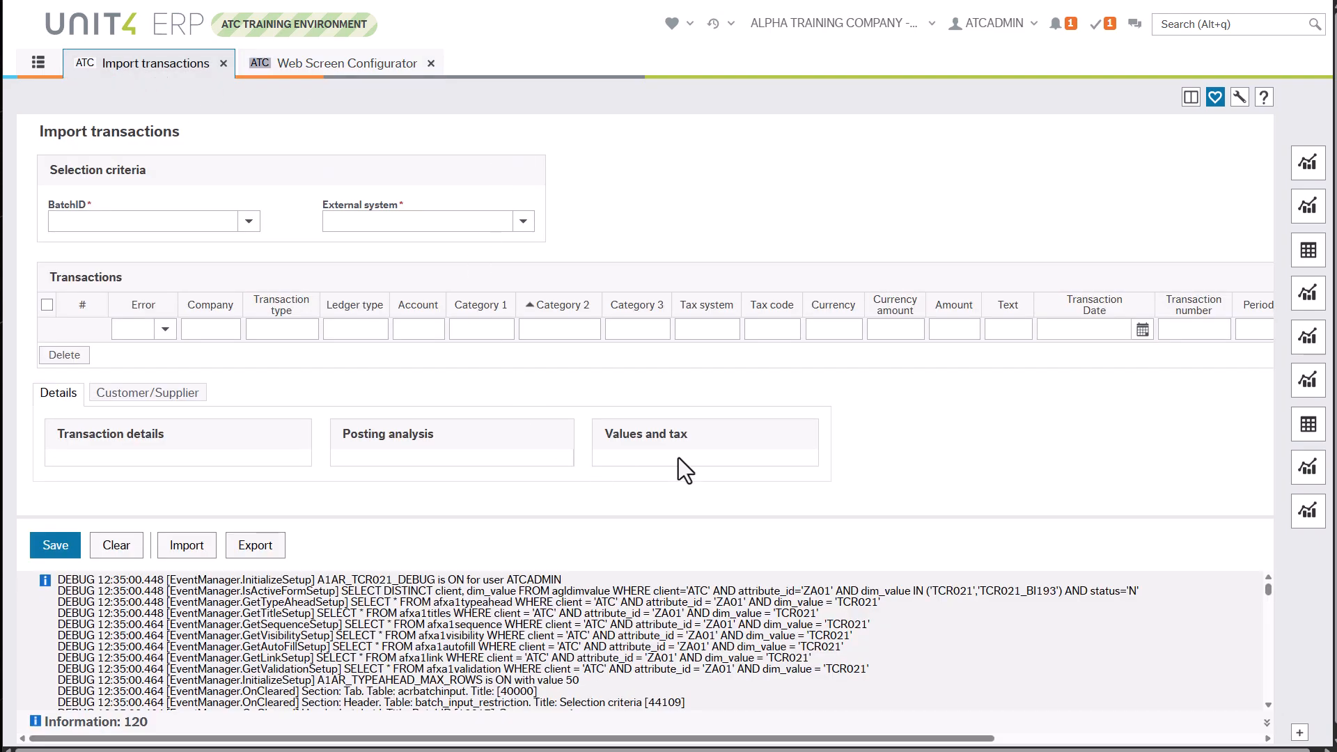
{"action": "left_click", "coordinate": [119, 551]}
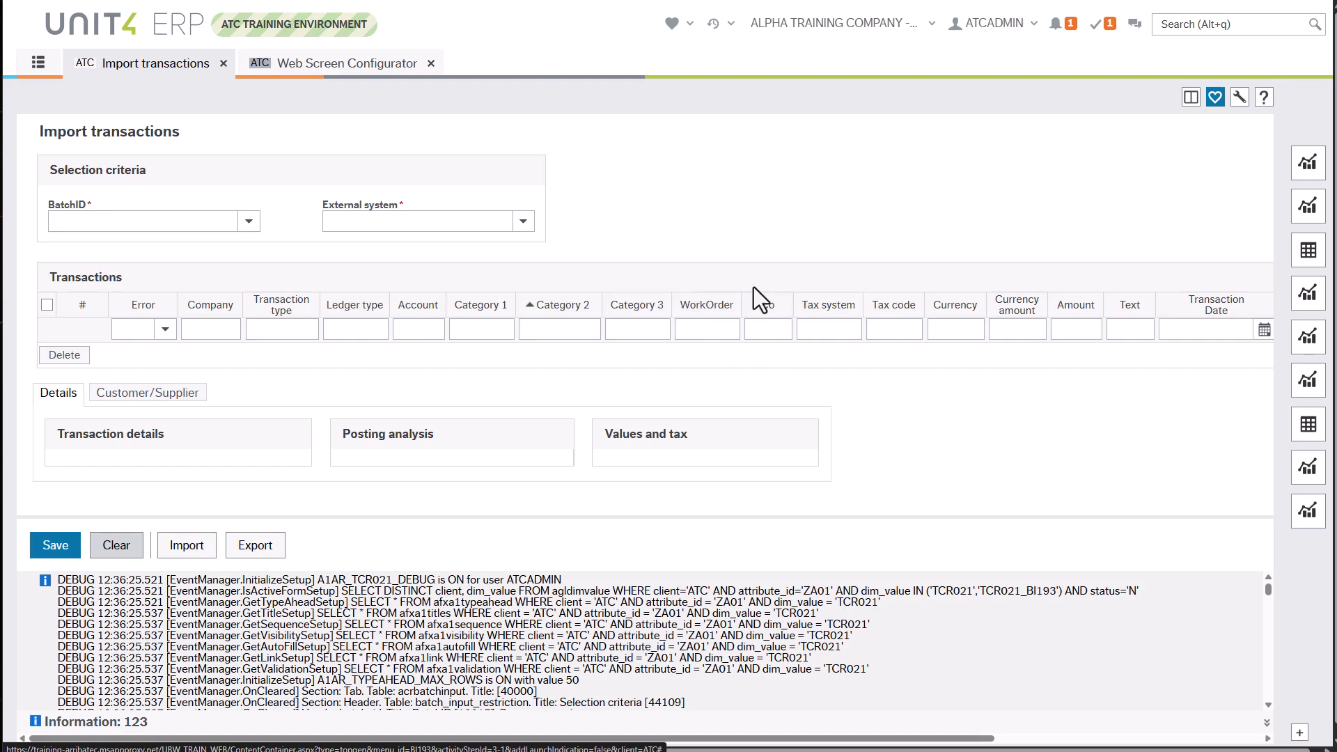
{"action": "left_click", "coordinate": [248, 221]}
{"action": "left_click", "coordinate": [76, 283]}
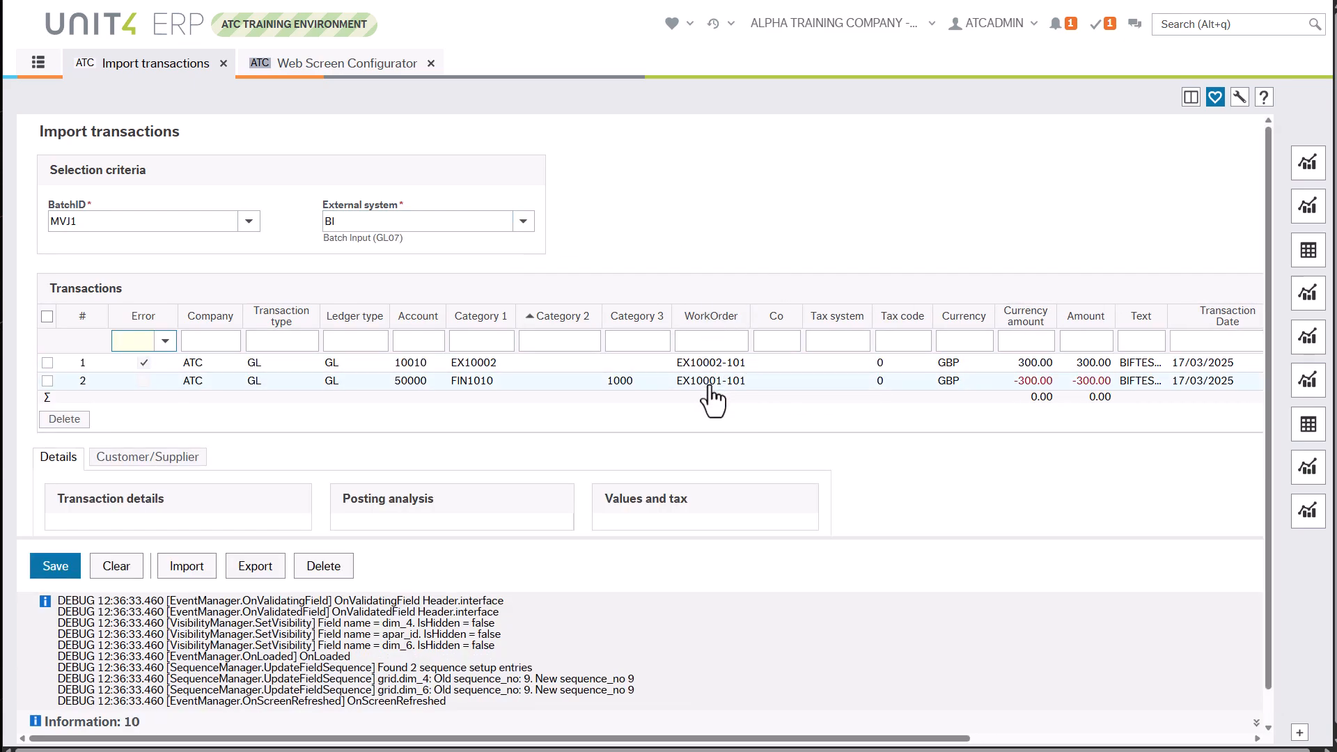
{"action": "left_click_drag", "start_coordinate": [898, 739], "coordinate": [1258, 739]}
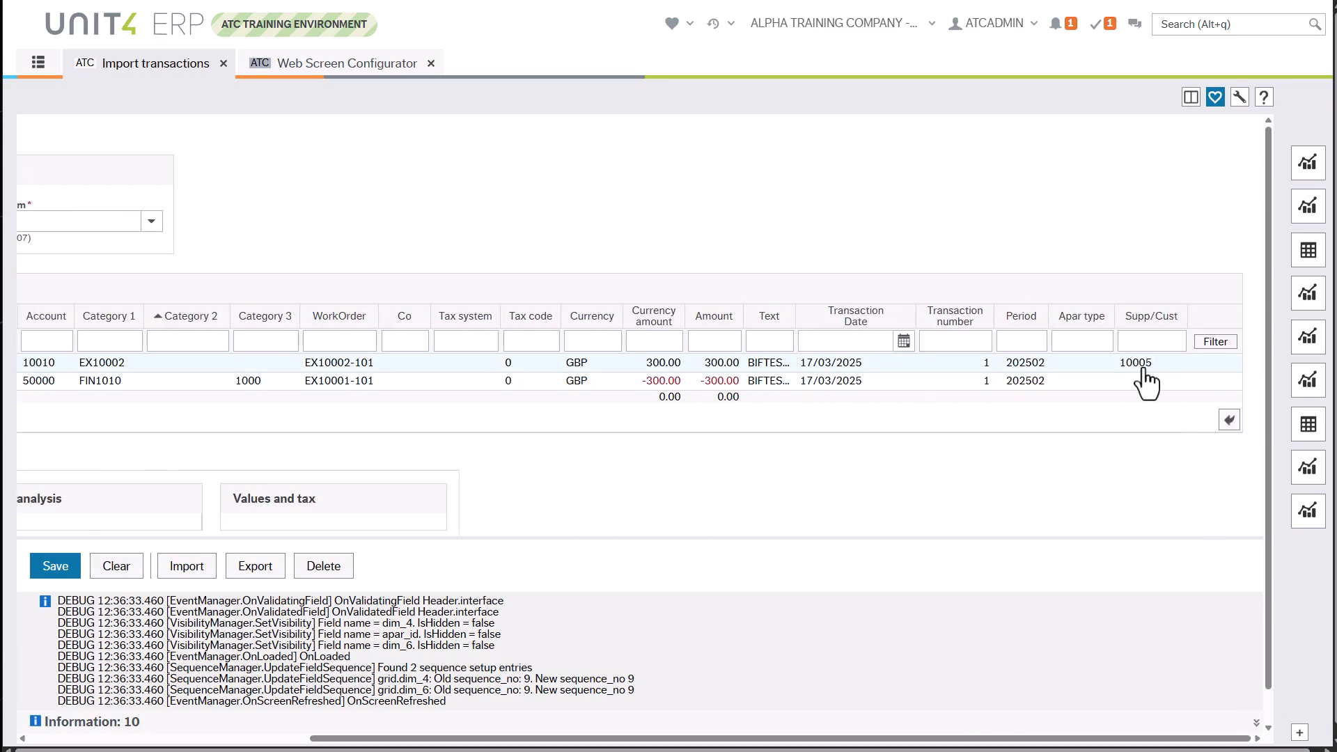